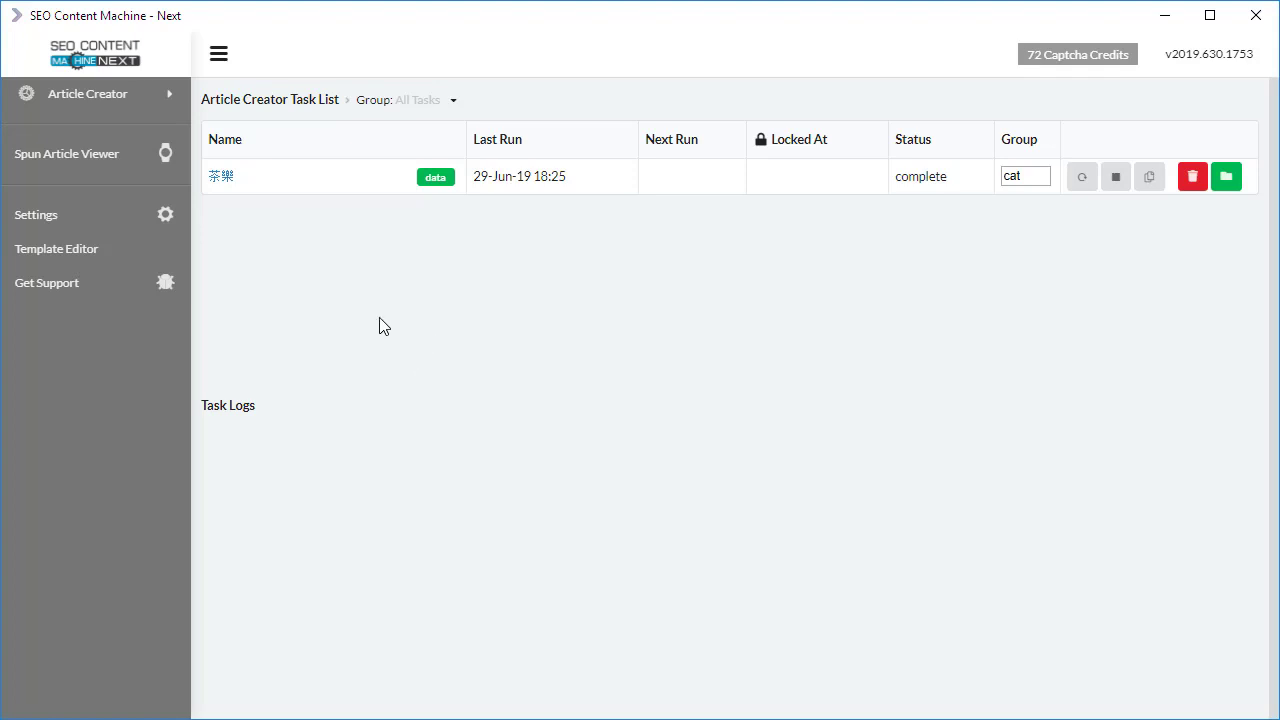
Step: Create a new Article Creator task and set its article keyword to "green tea"
{"action": "left_click", "coordinate": [140, 110]}
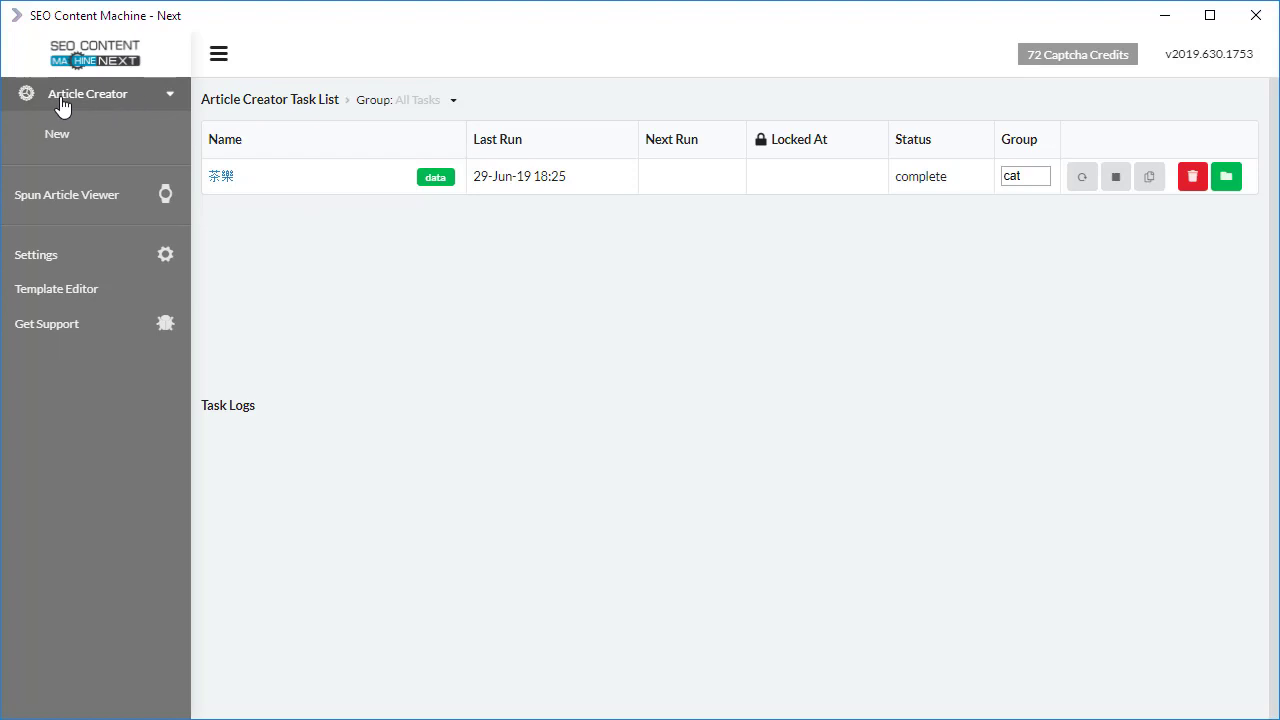
{"action": "left_click", "coordinate": [131, 146]}
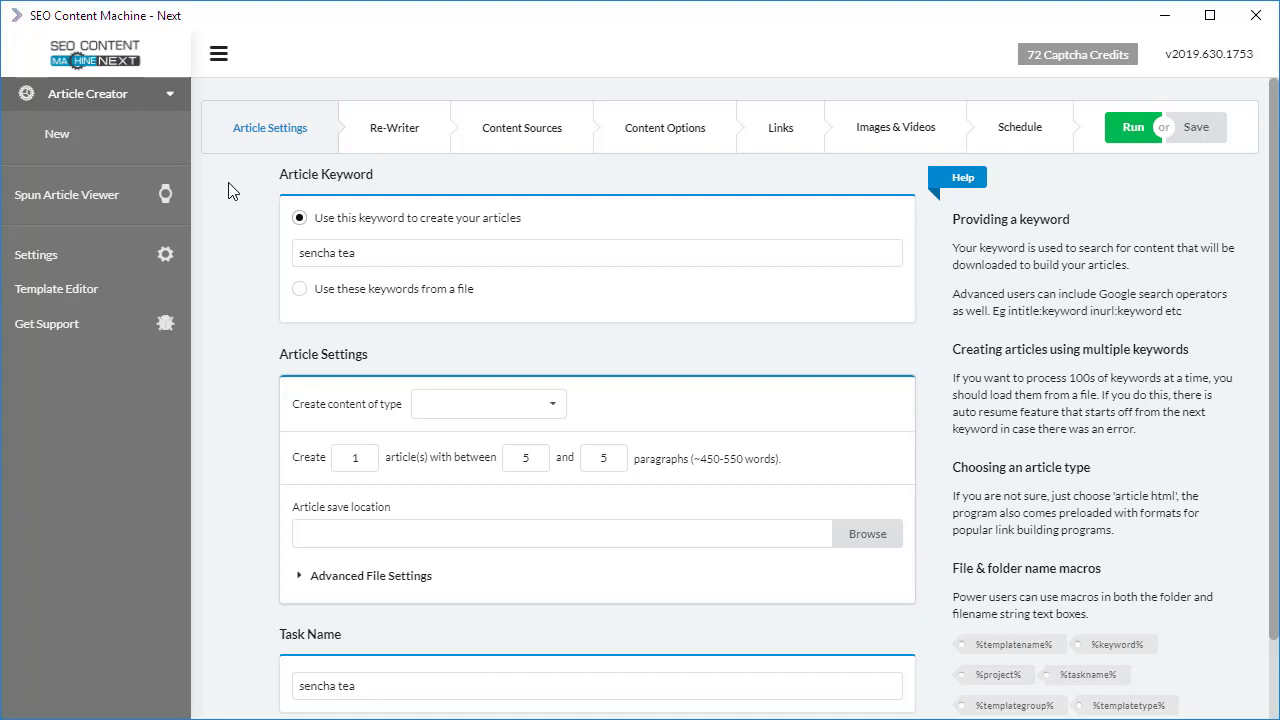
{"action": "left_click_drag", "start_coordinate": [408, 252], "coordinate": [240, 257]}
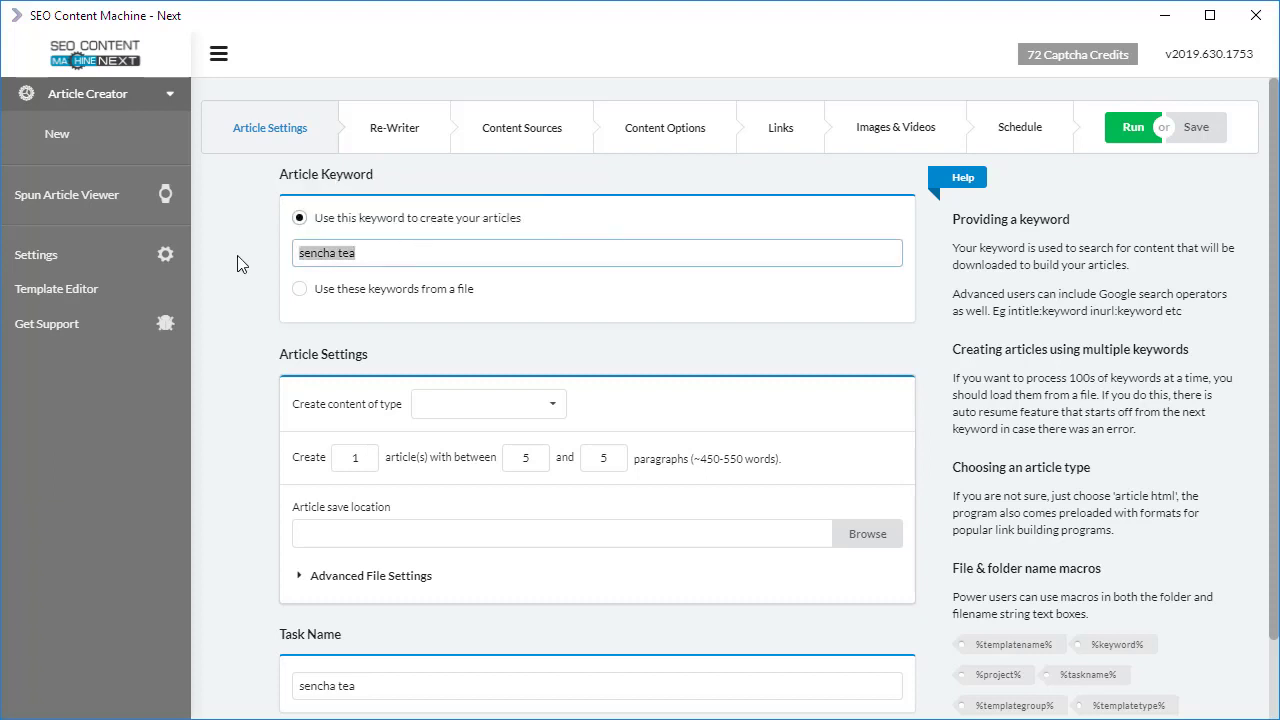
{"action": "type", "text": "green "}
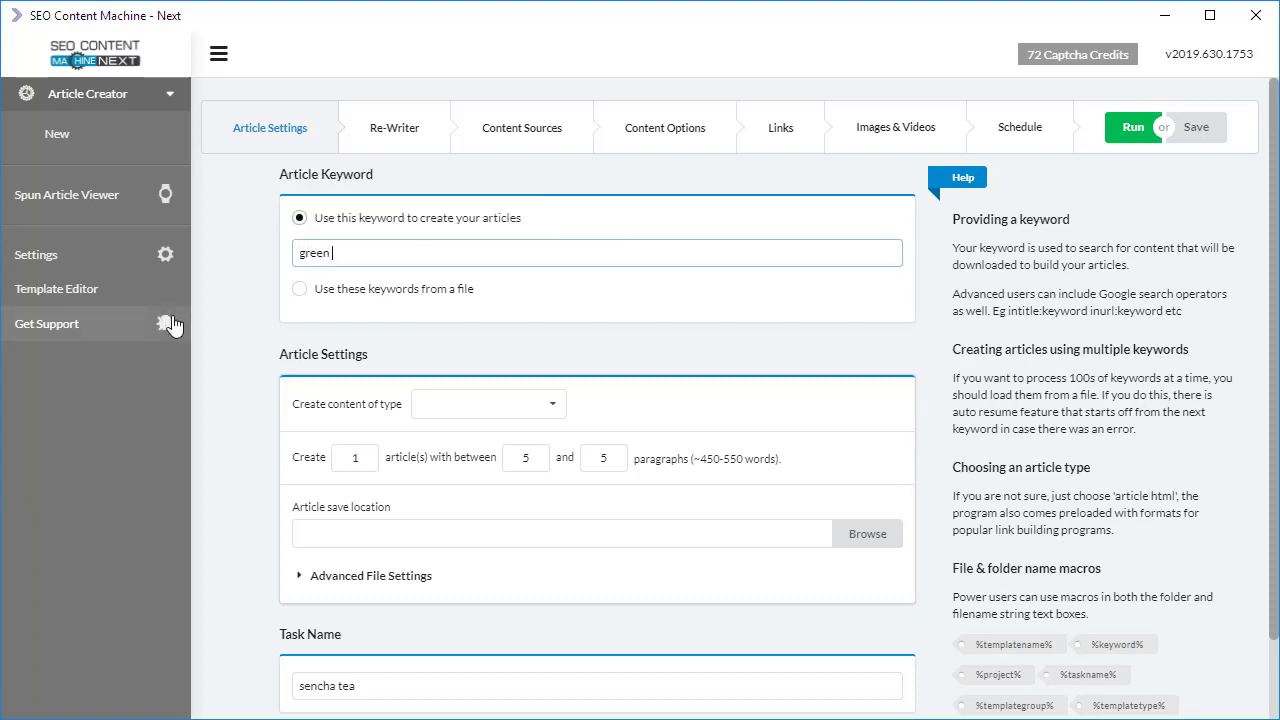
{"action": "type", "text": "tea"}
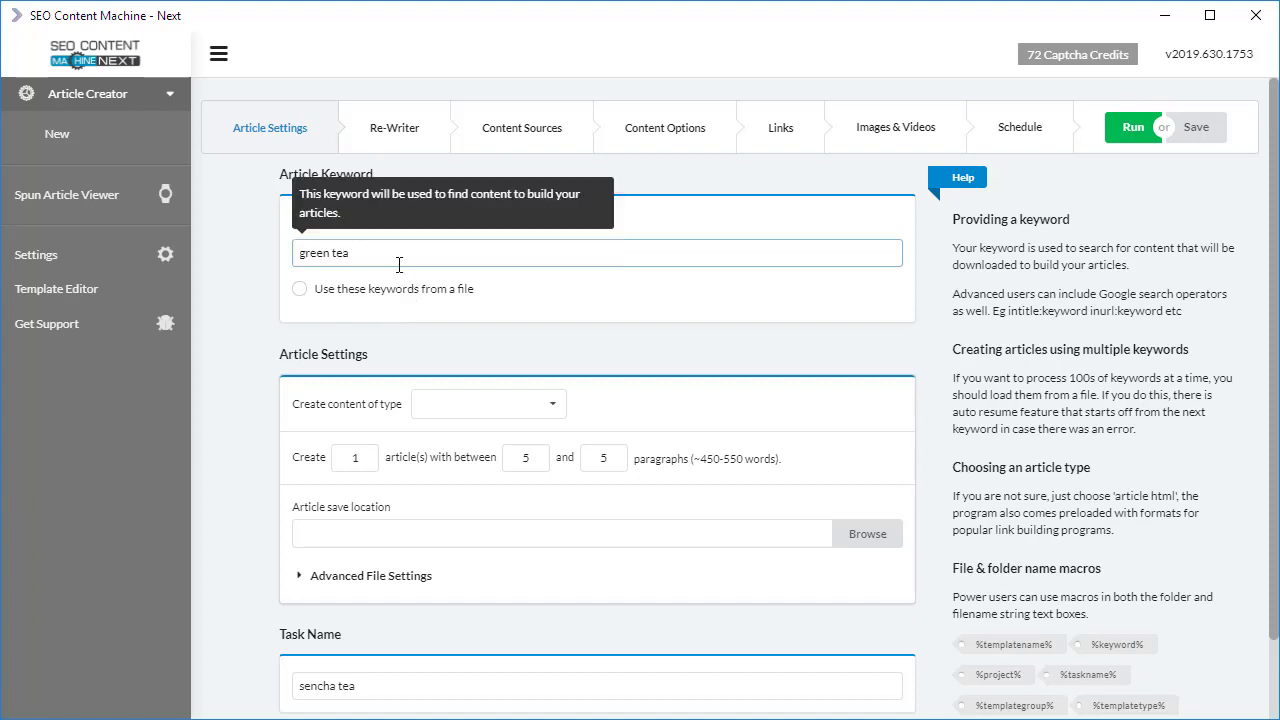
Step: Switch the article keyword source to keywords from a file
{"action": "left_click_drag", "start_coordinate": [352, 256], "coordinate": [294, 263]}
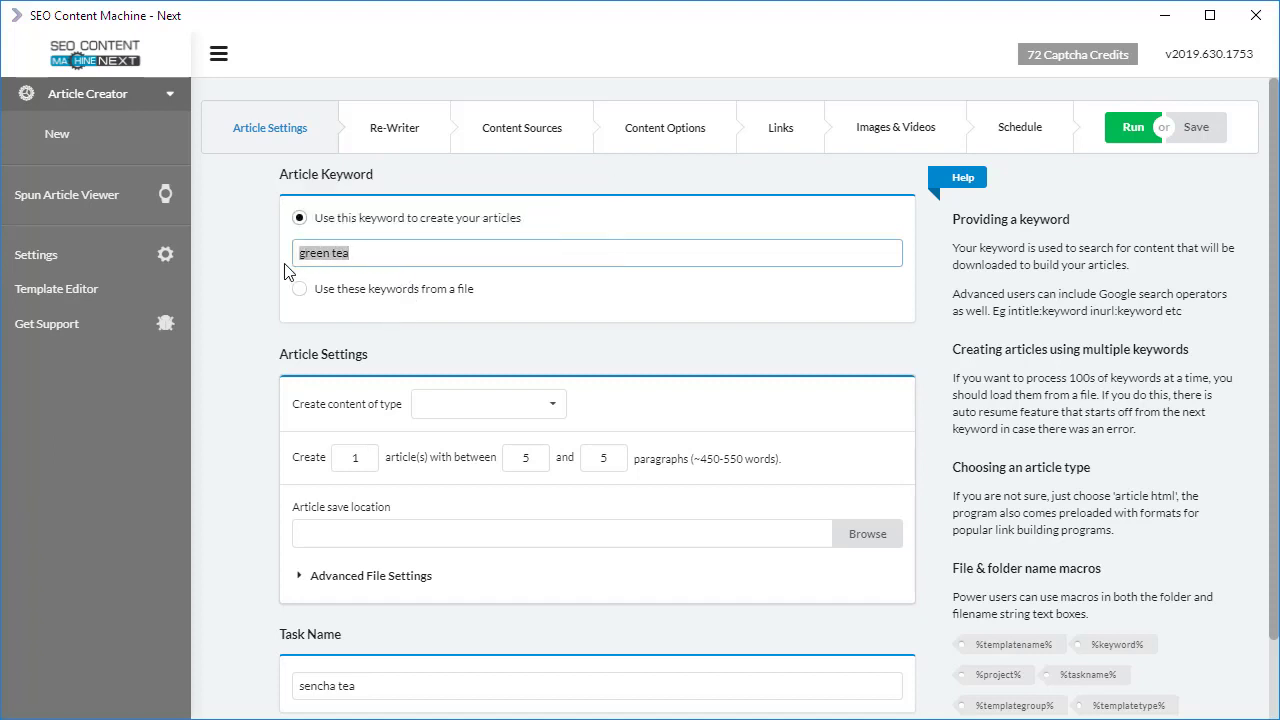
{"action": "left_click", "coordinate": [299, 288]}
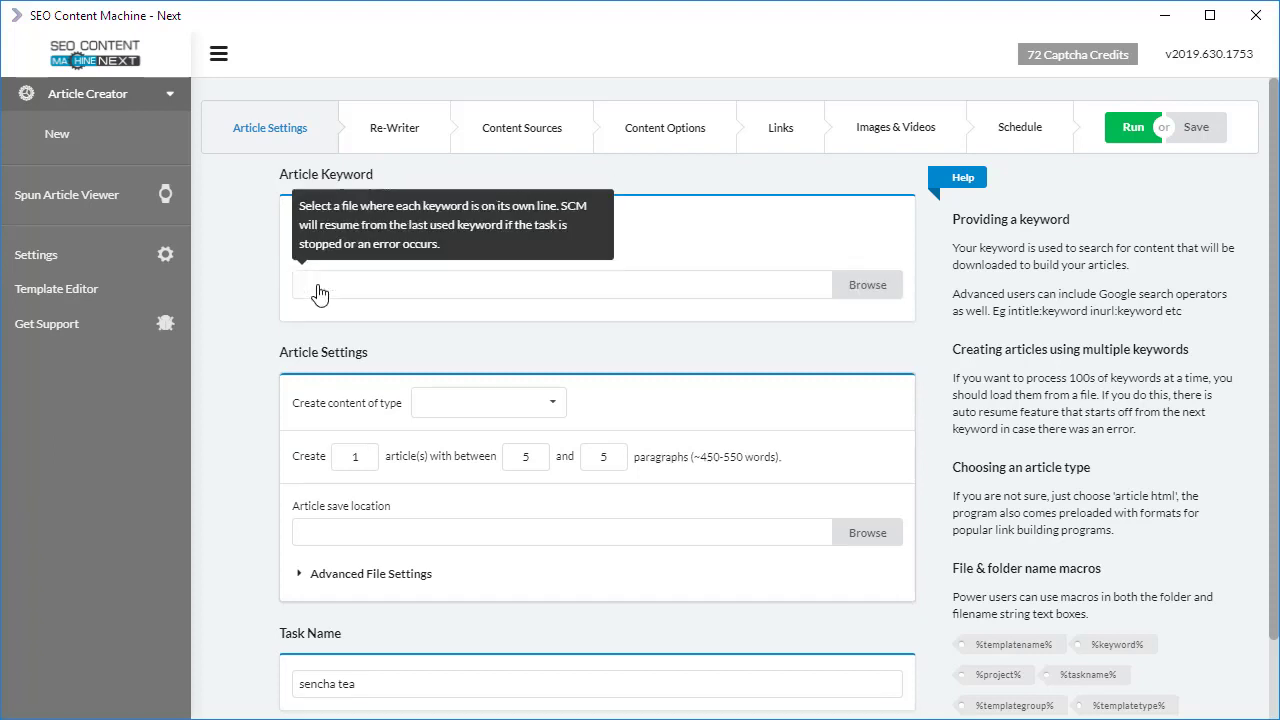
{"action": "left_click", "coordinate": [409, 296]}
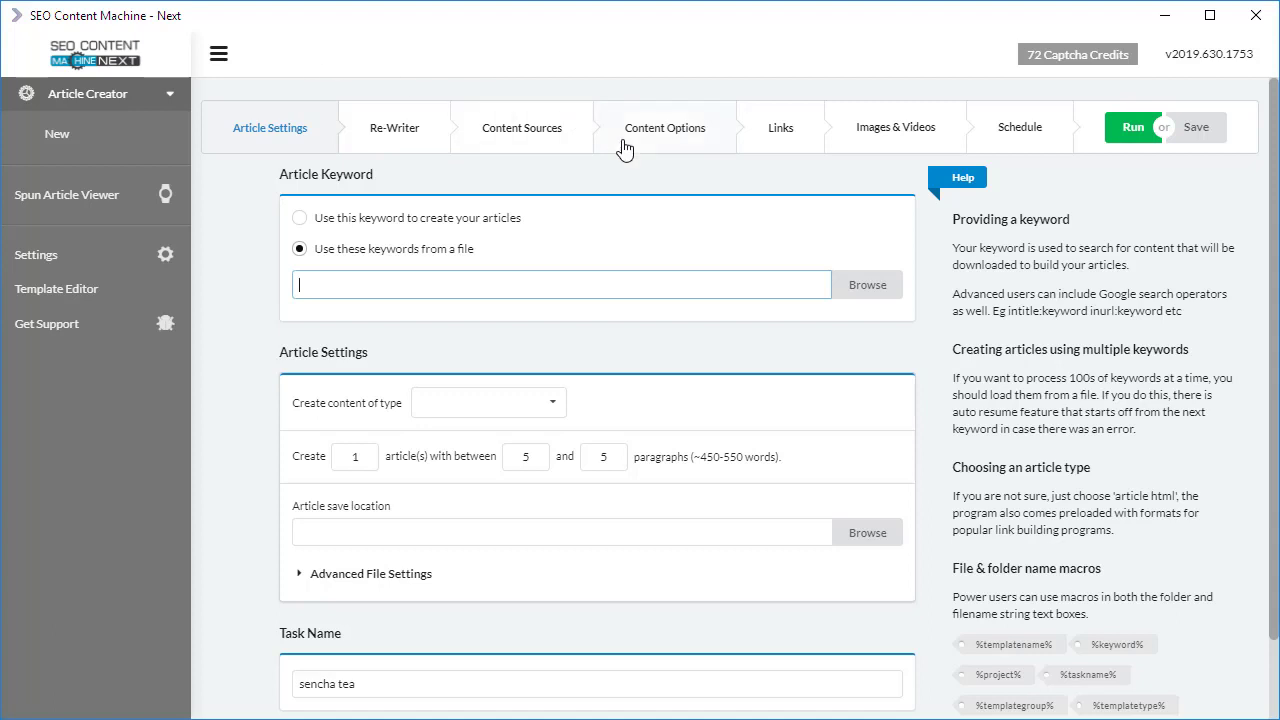
Step: Return to the single-keyword option with "green tea" as the article keyword and try to save the task
{"action": "left_click", "coordinate": [505, 227]}
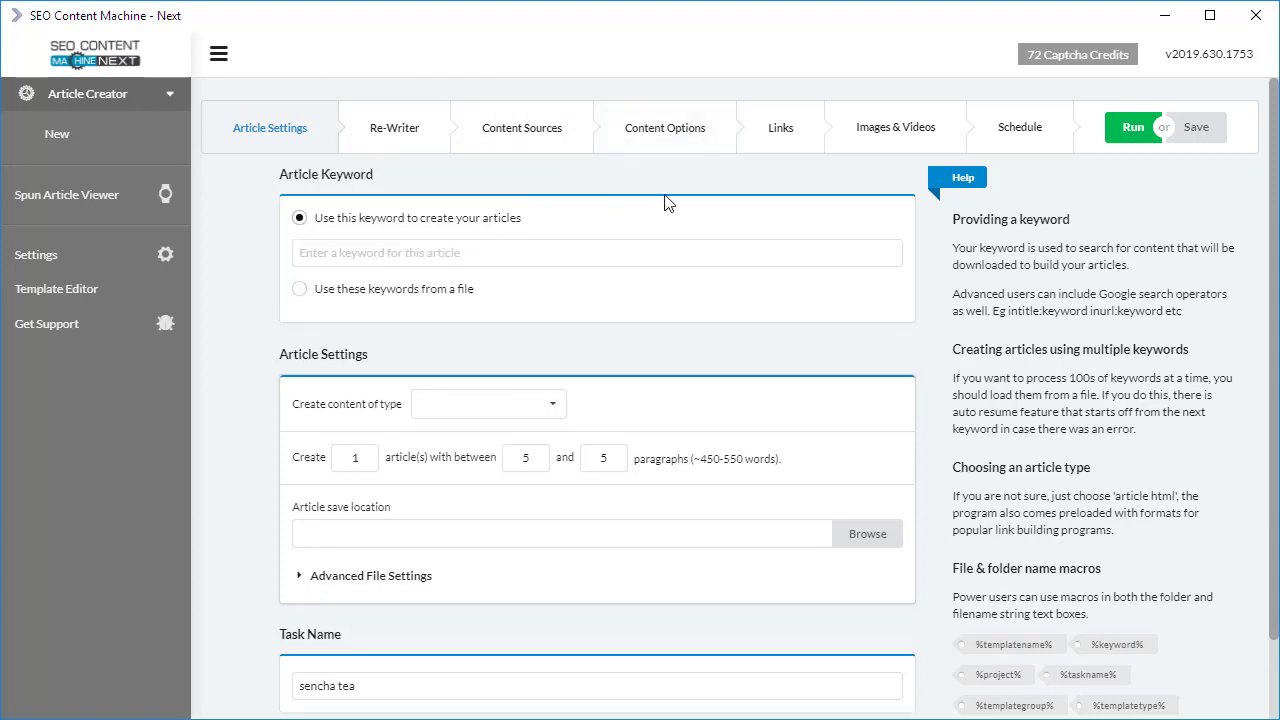
{"action": "left_click", "coordinate": [590, 254]}
{"action": "type", "text": "green tea"}
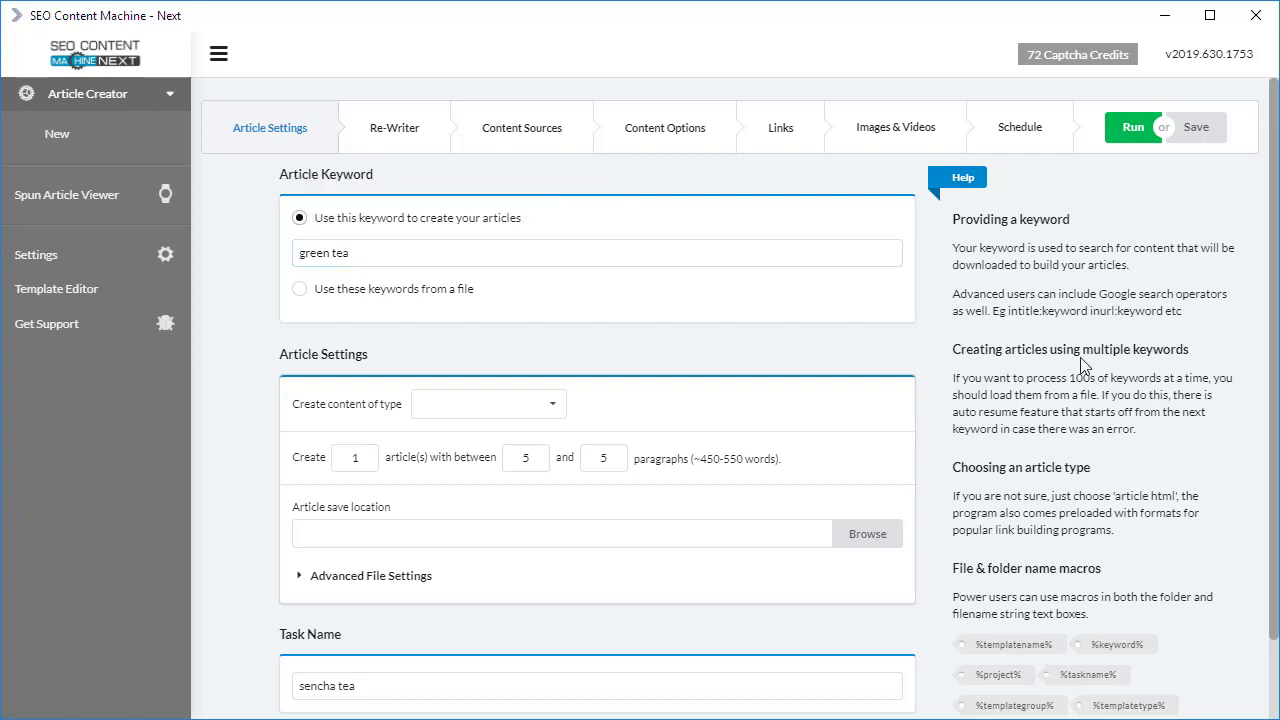
{"action": "left_click", "coordinate": [1200, 138]}
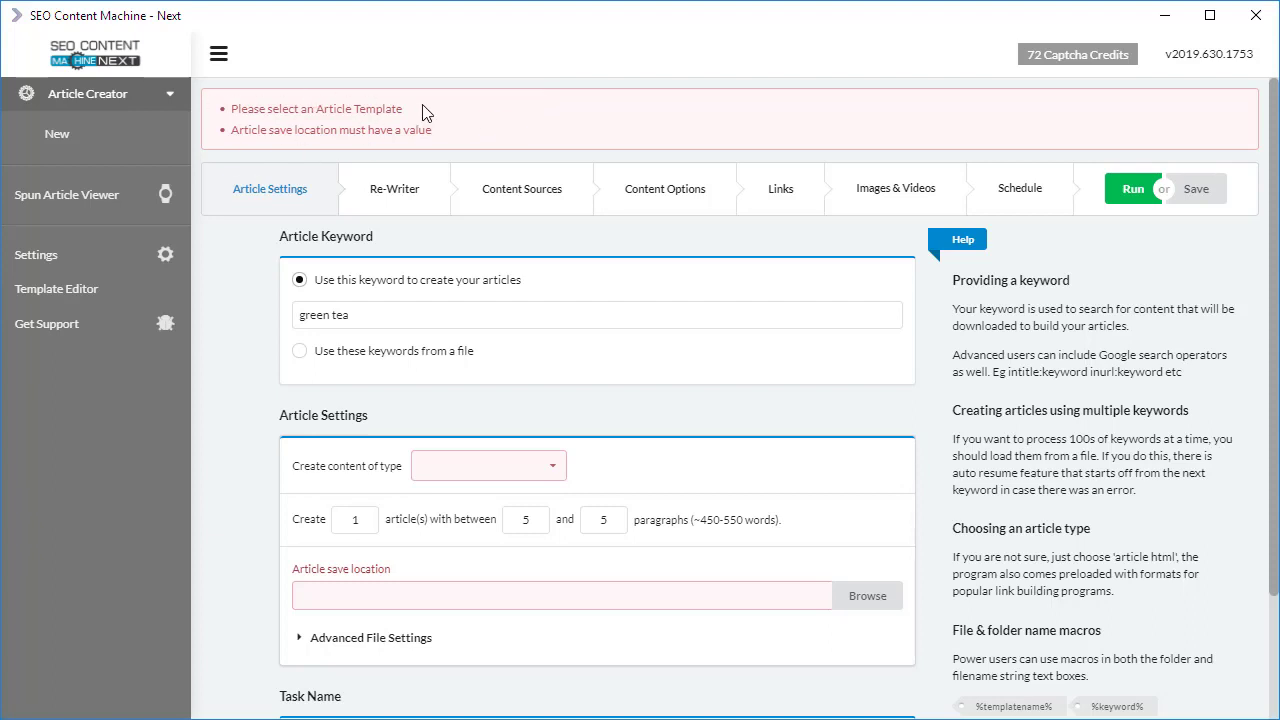
Step: Set the type of content to create to "article html"
{"action": "left_click", "coordinate": [527, 468]}
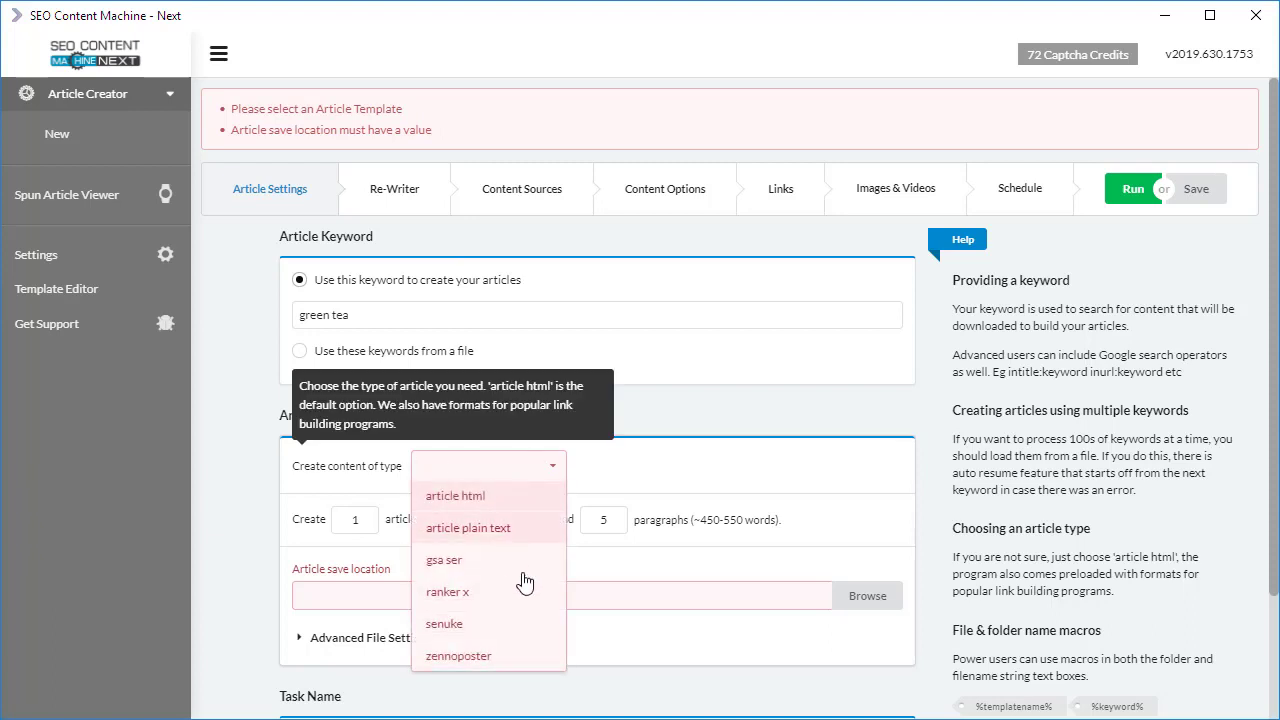
{"action": "left_click", "coordinate": [540, 494]}
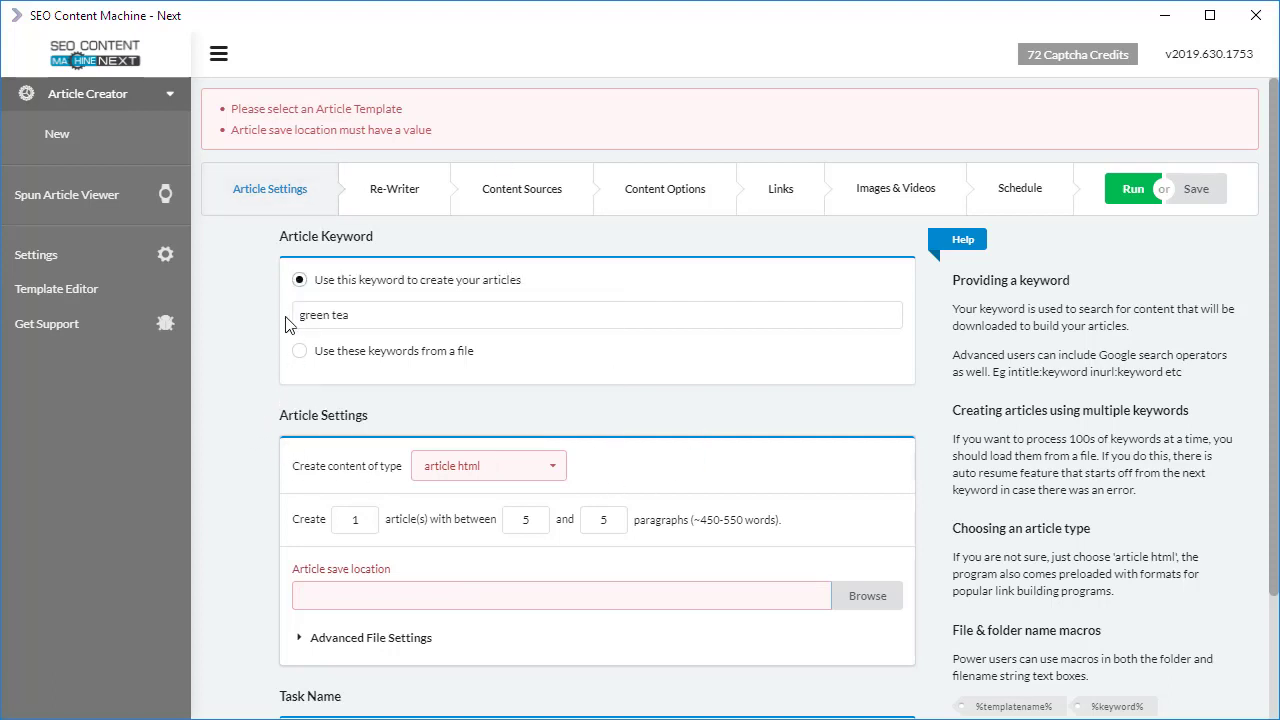
{"action": "left_click", "coordinate": [525, 469]}
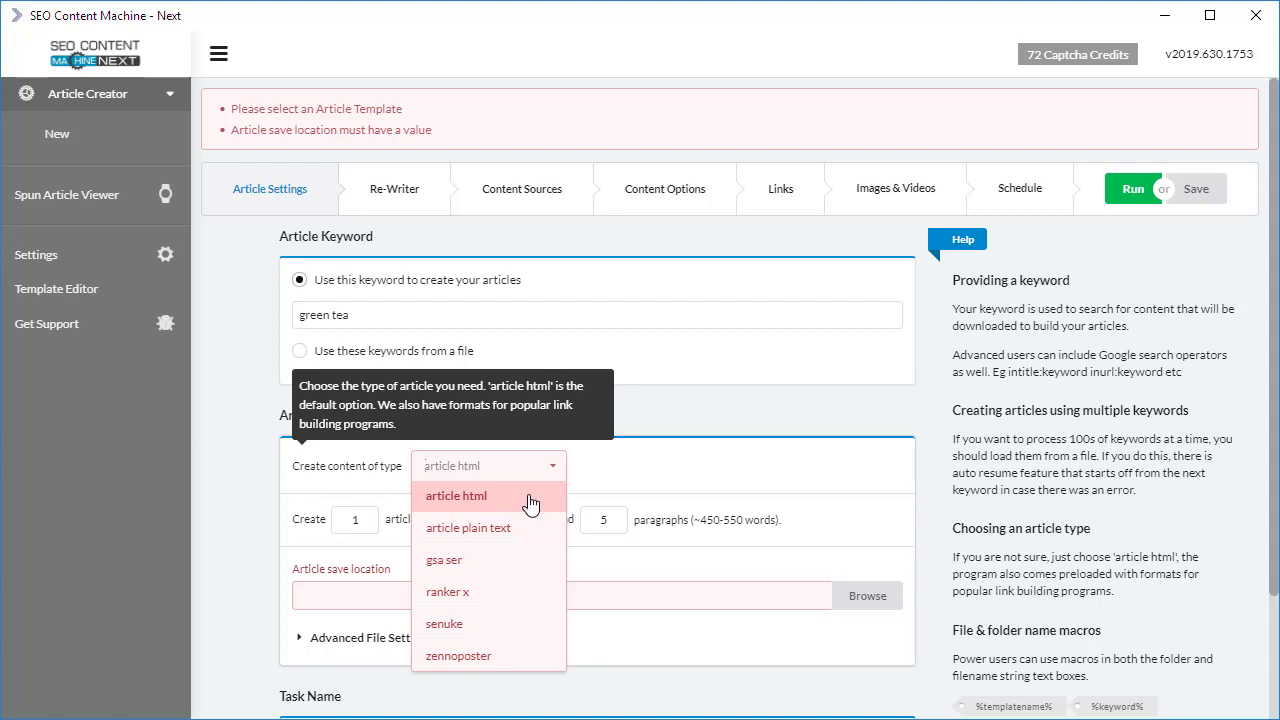
{"action": "left_click", "coordinate": [530, 503]}
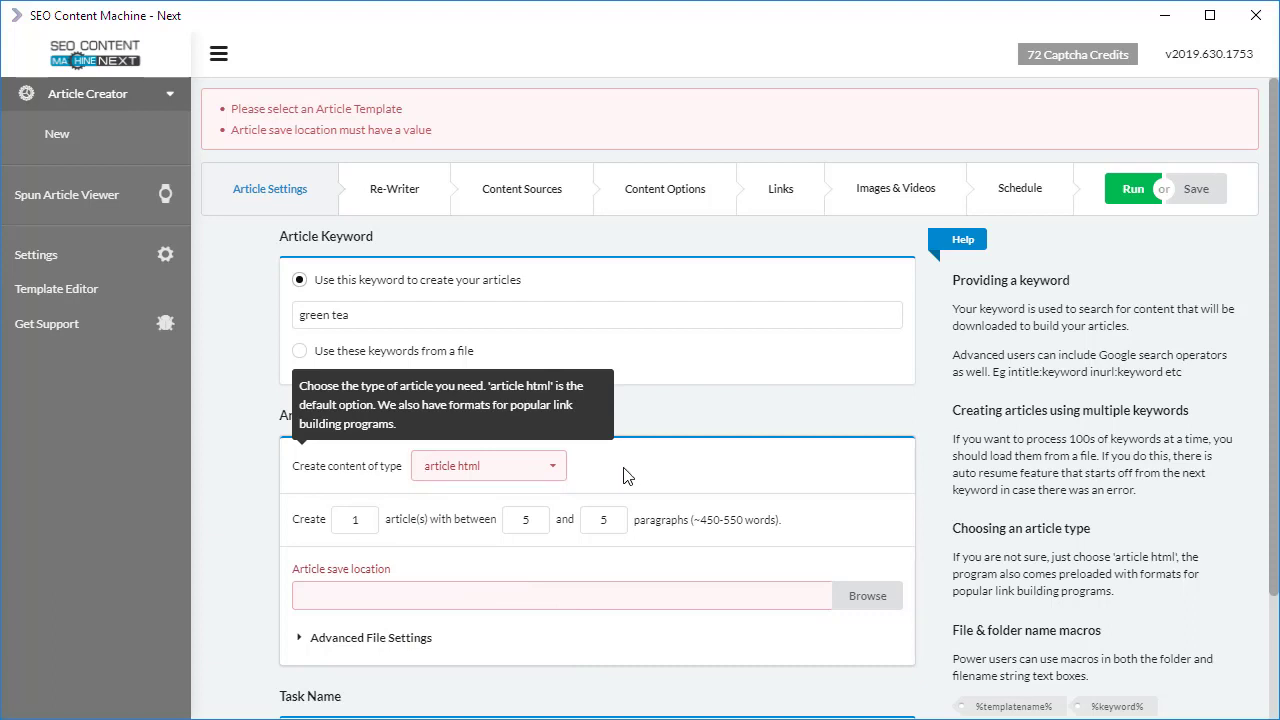
{"action": "left_click", "coordinate": [558, 477]}
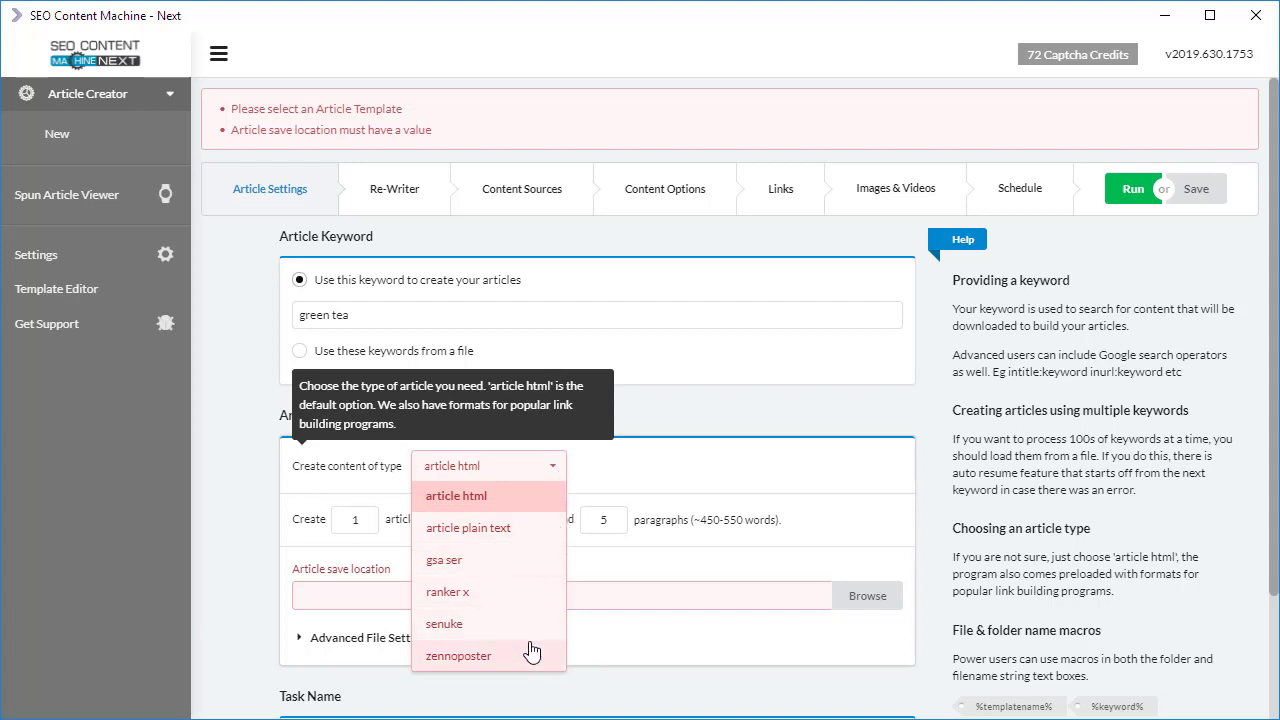
{"action": "left_click", "coordinate": [650, 465]}
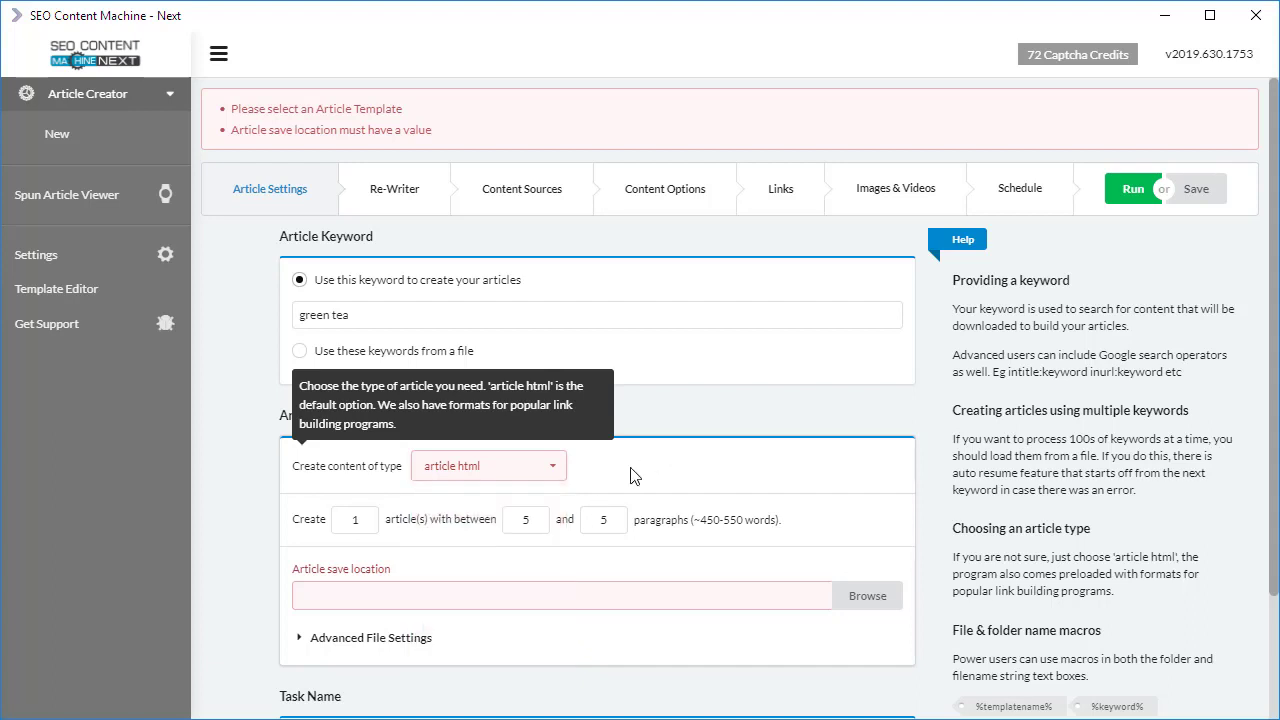
Step: Review the article count and paragraph range, and set the article save location to the OneDrive folder
{"action": "left_click", "coordinate": [366, 533]}
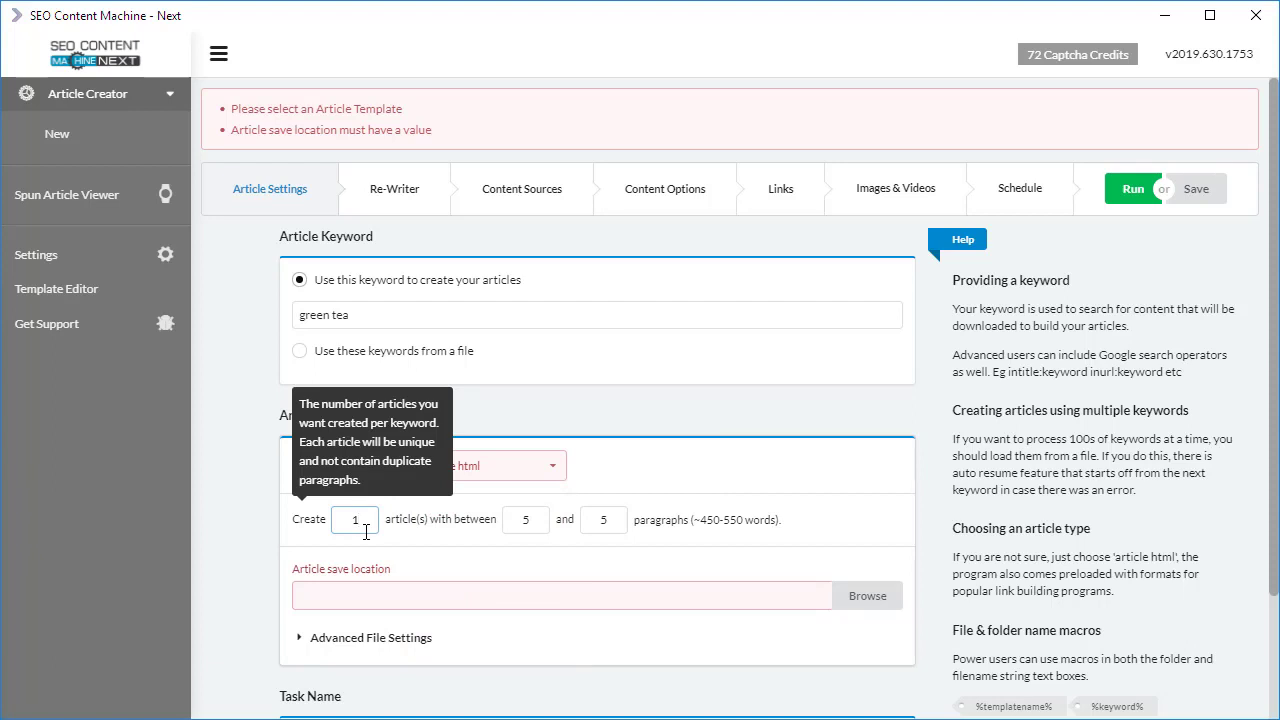
{"action": "left_click", "coordinate": [532, 520]}
{"action": "left_click", "coordinate": [613, 519]}
{"action": "left_click_drag", "start_coordinate": [797, 531], "coordinate": [692, 535]}
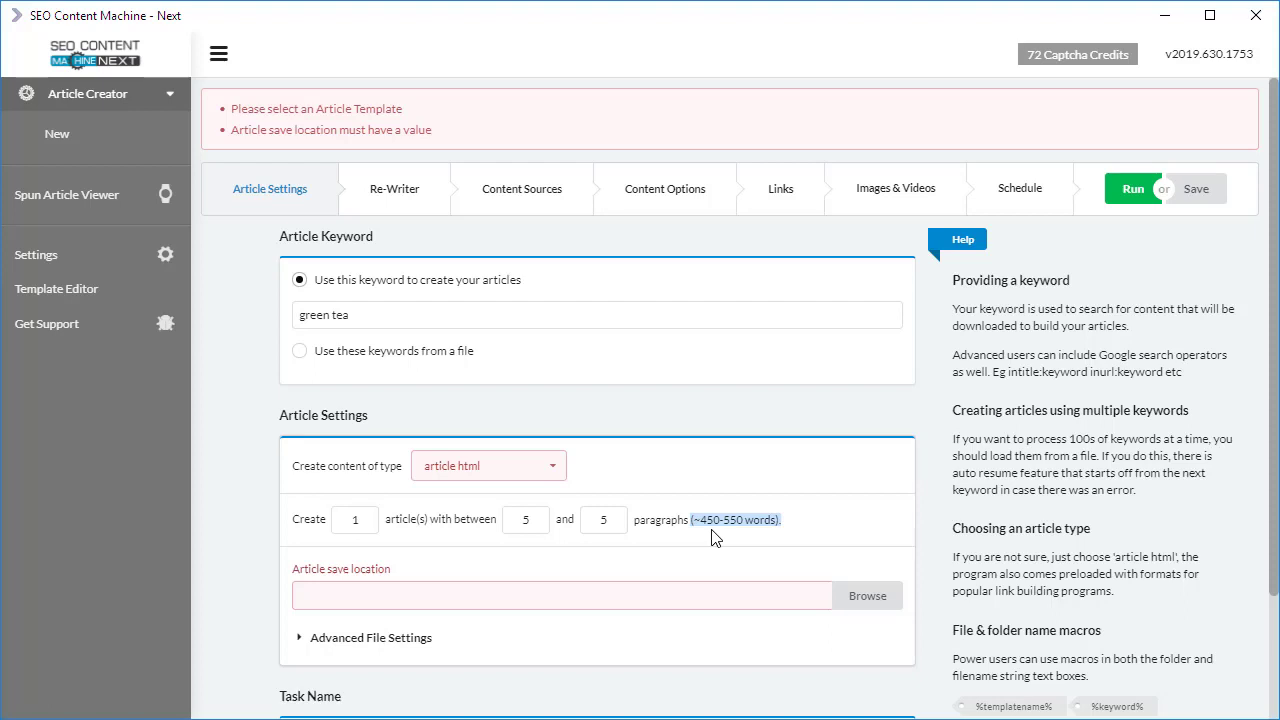
{"action": "left_click", "coordinate": [864, 597]}
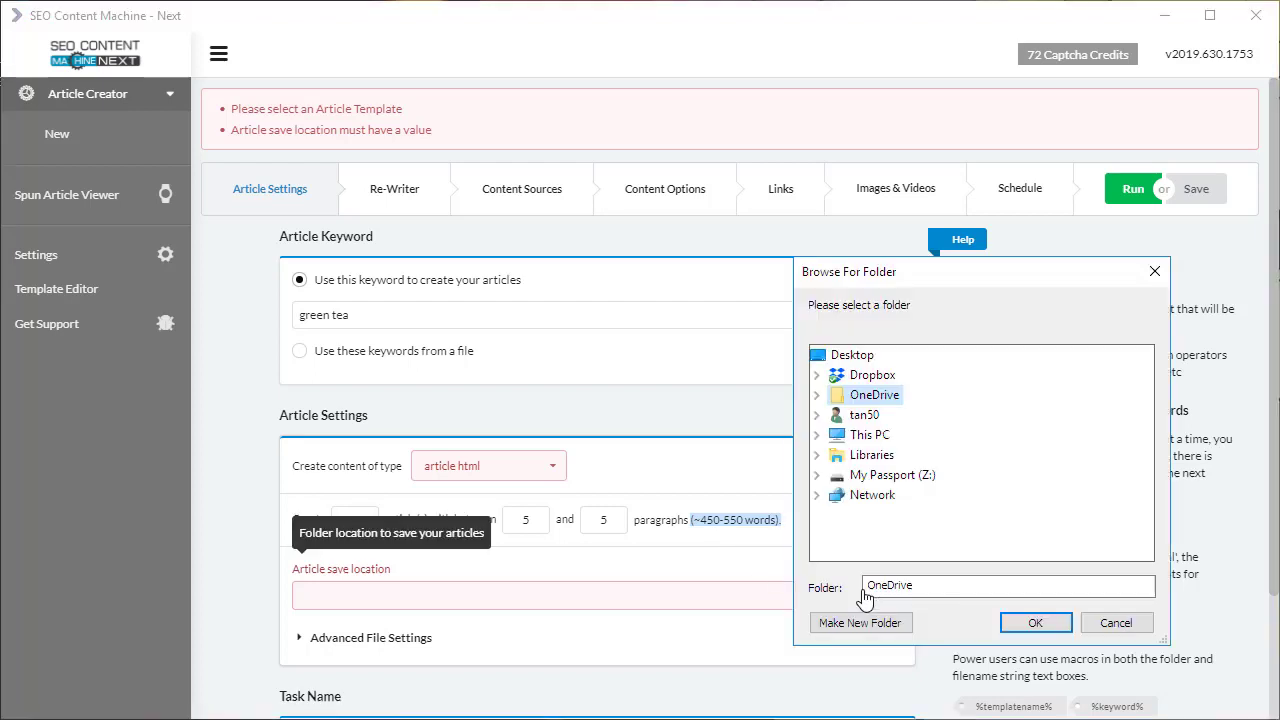
{"action": "left_click", "coordinate": [1017, 626]}
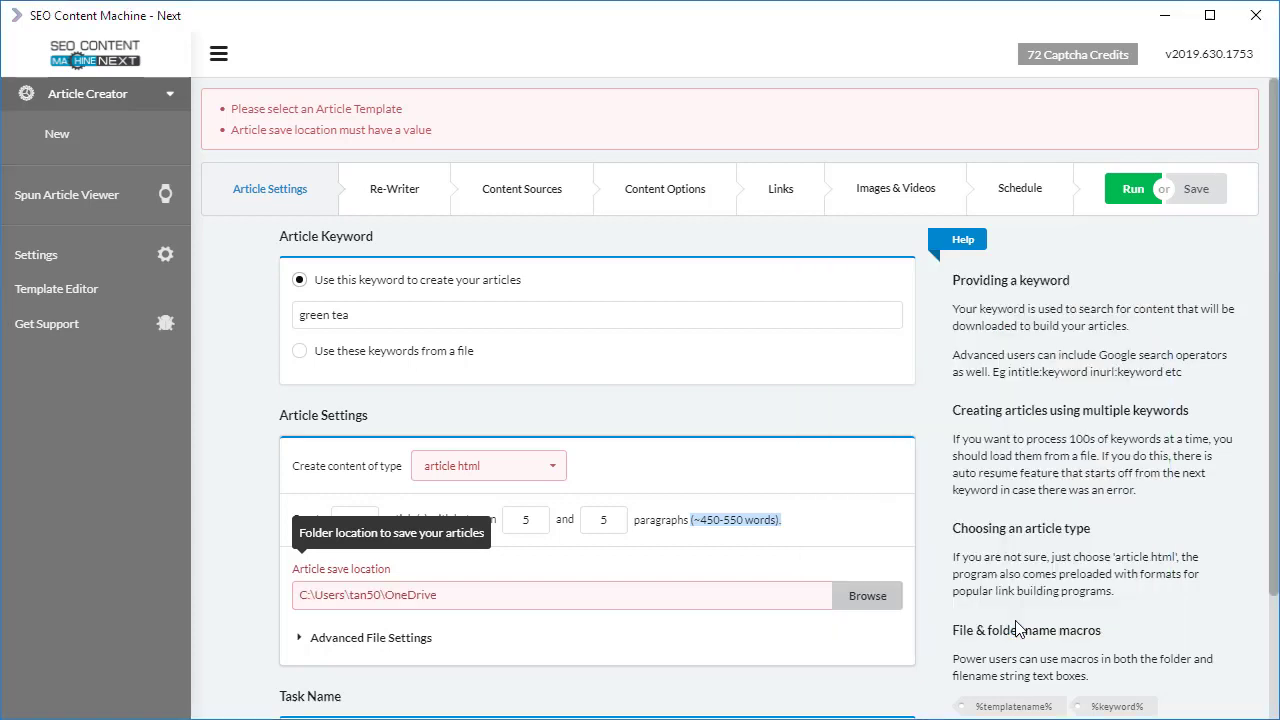
Step: Expand the advanced file settings and examine the filename string, paragraph variations, overwrite option and task name
{"action": "scroll", "coordinate": [248, 461], "scroll_direction": "down", "scroll_amount": 3}
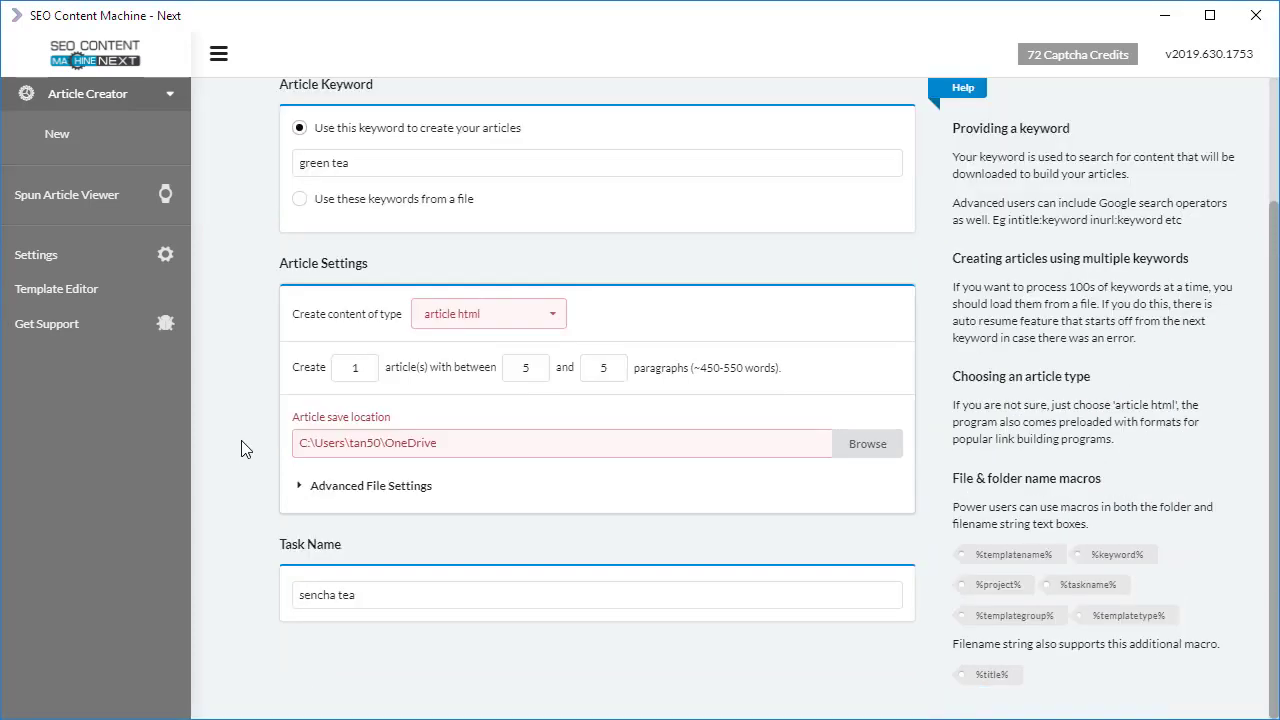
{"action": "left_click", "coordinate": [425, 503]}
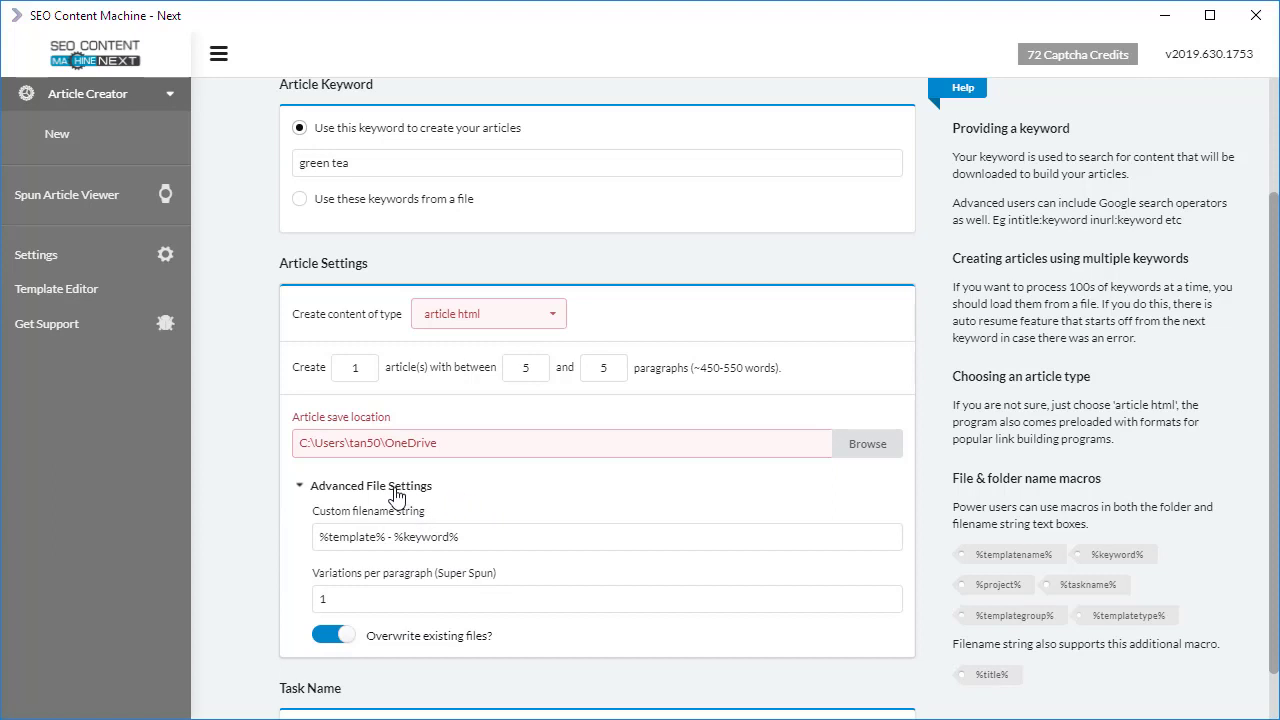
{"action": "left_click", "coordinate": [521, 531]}
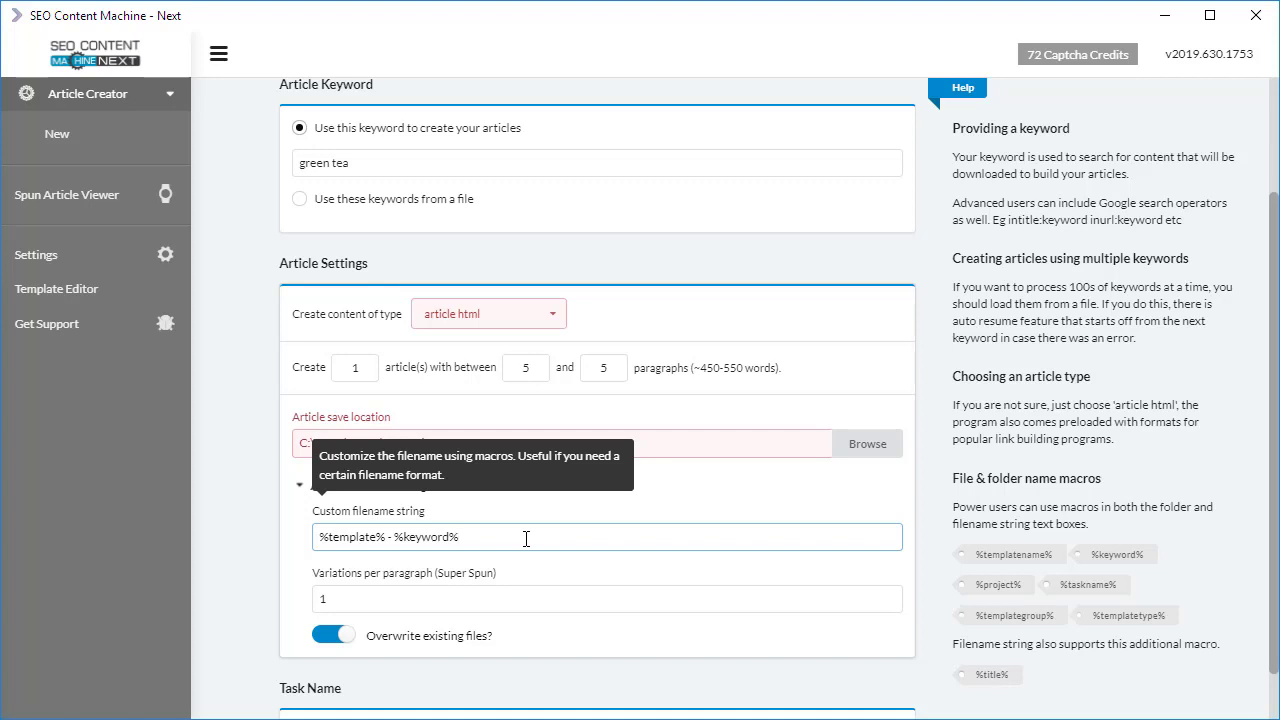
{"action": "left_click", "coordinate": [510, 598]}
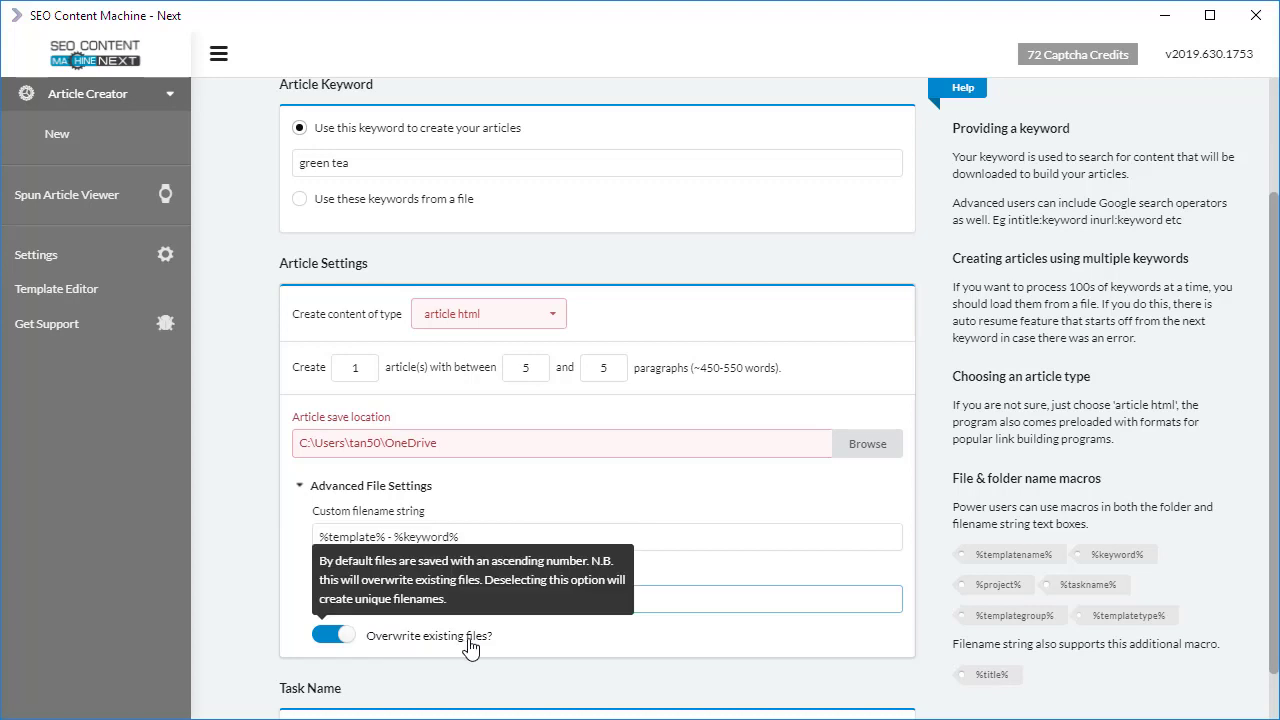
{"action": "scroll", "coordinate": [228, 545], "scroll_direction": "down", "scroll_amount": 1}
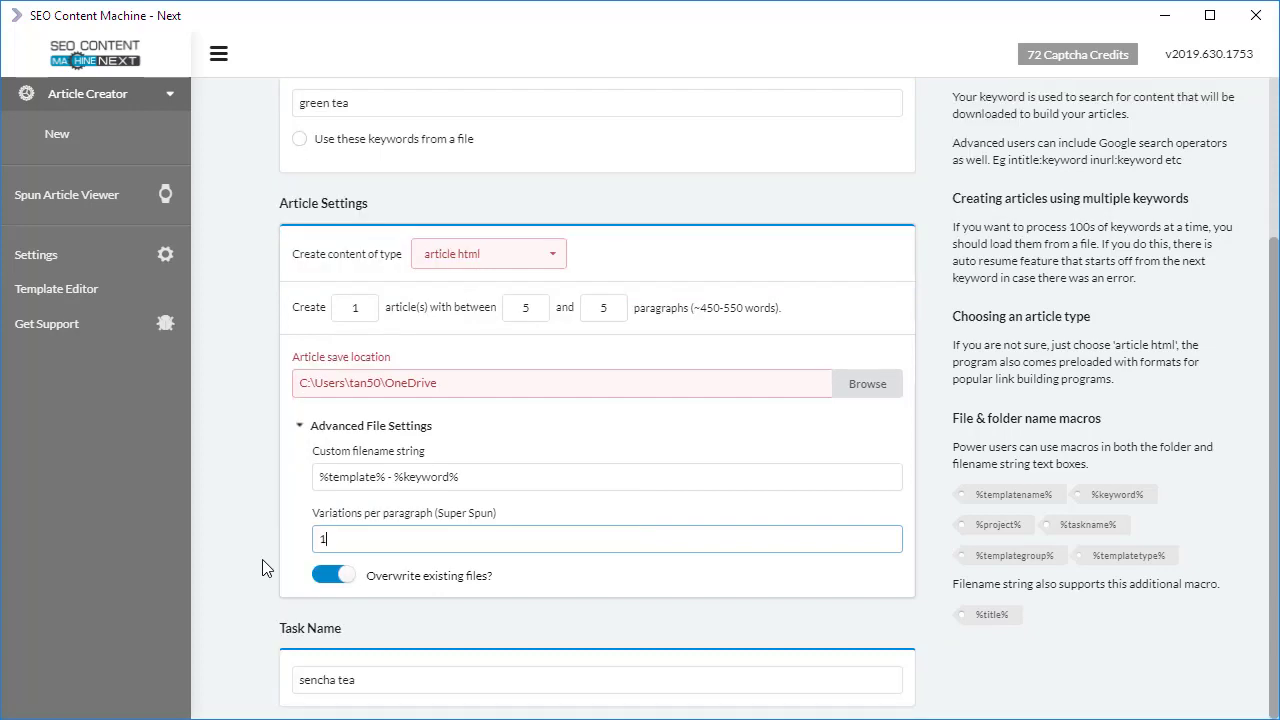
{"action": "left_click", "coordinate": [483, 679]}
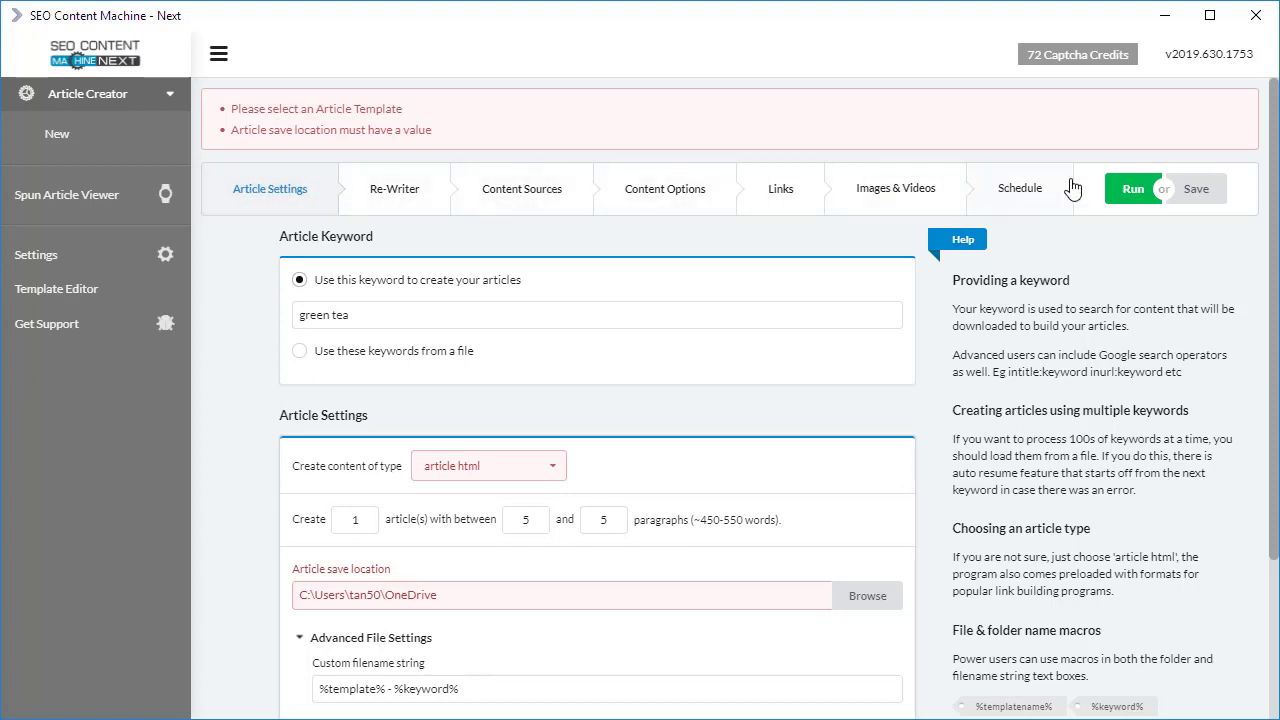
{"action": "scroll", "coordinate": [700, 330], "scroll_direction": "down", "scroll_amount": 2}
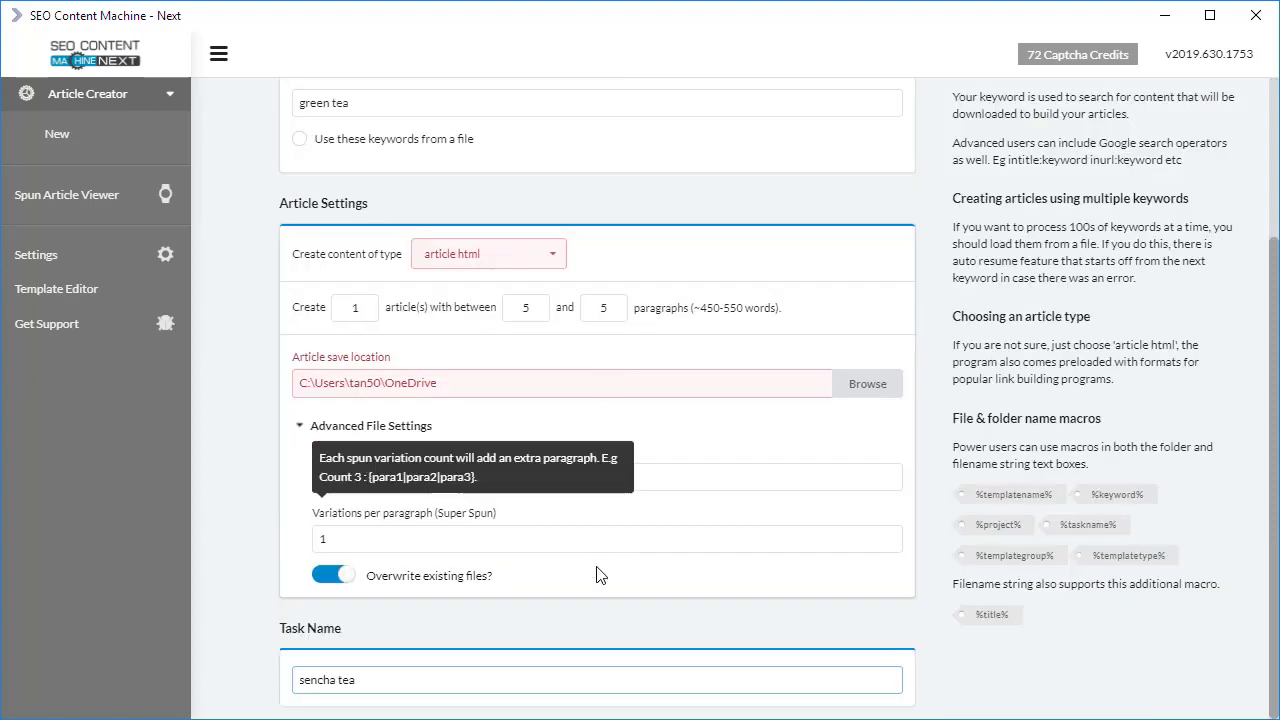
{"action": "scroll", "coordinate": [600, 446], "scroll_direction": "up", "scroll_amount": 2}
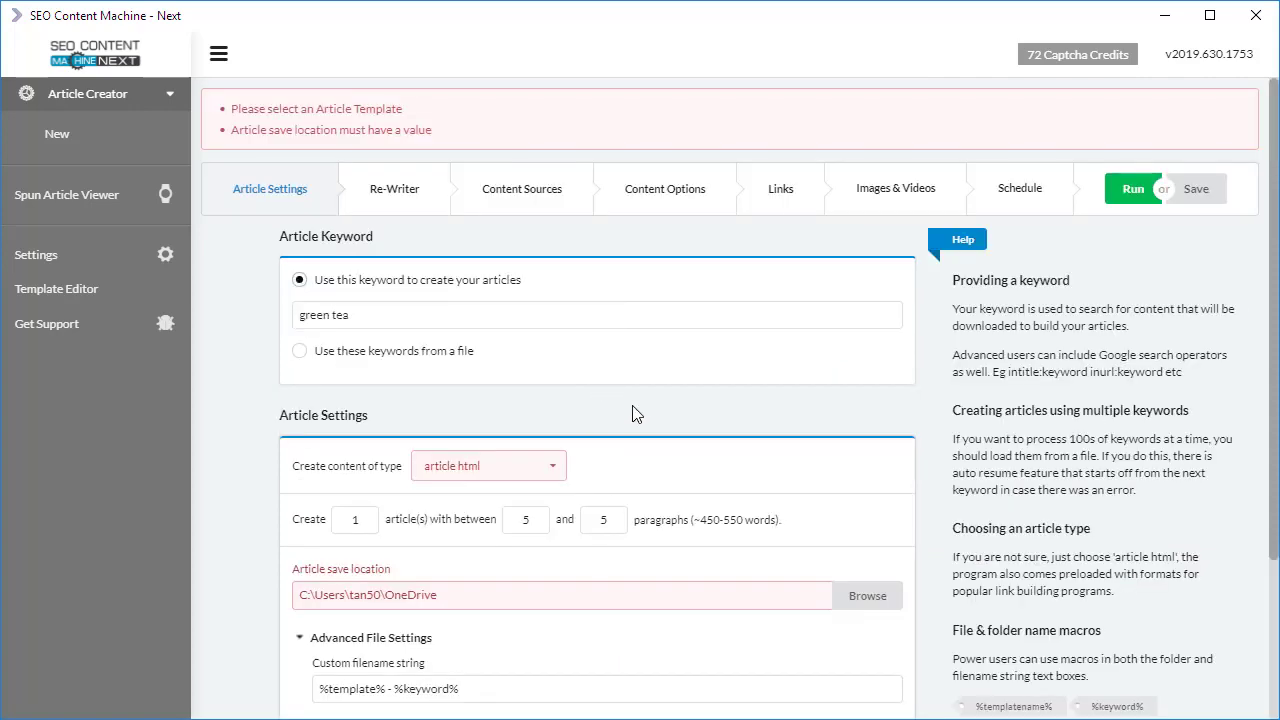
Step: Open the article rewriter settings and look through the available spinner services, from Soft Spin to The French Article Spinner
{"action": "left_click", "coordinate": [418, 203]}
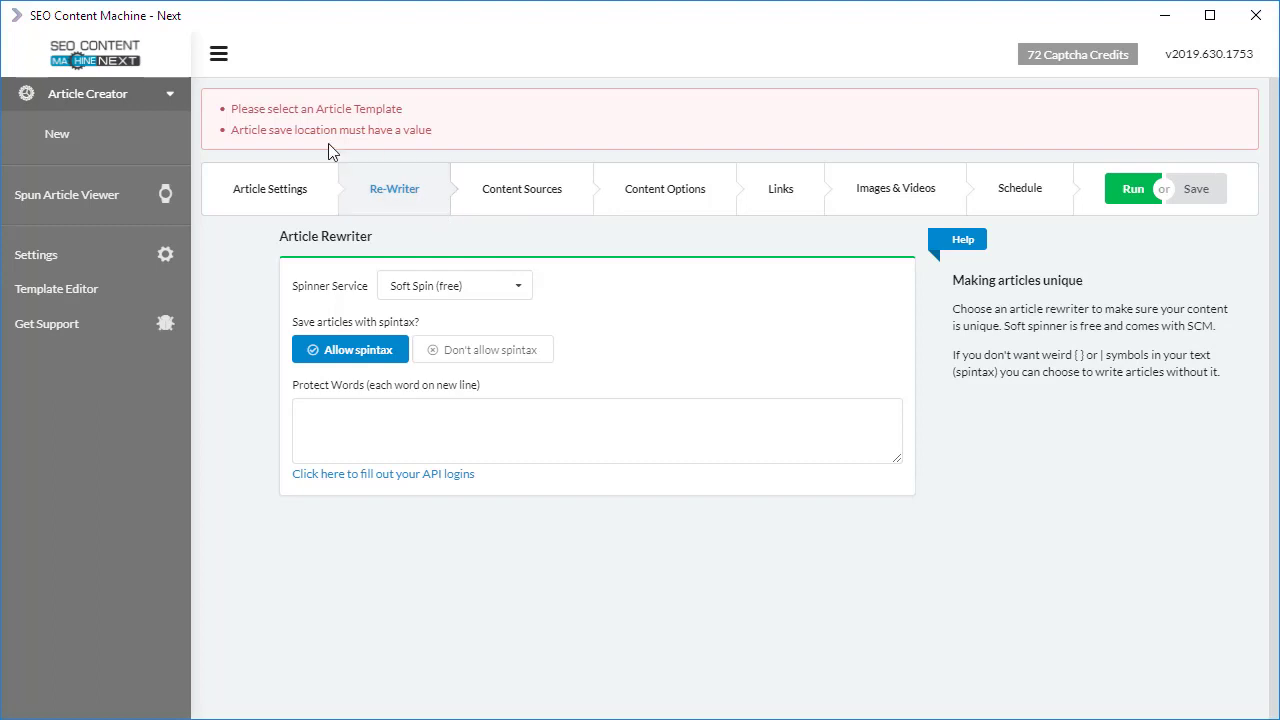
{"action": "mouse_move", "coordinate": [321, 292]}
{"action": "mouse_move", "coordinate": [408, 286]}
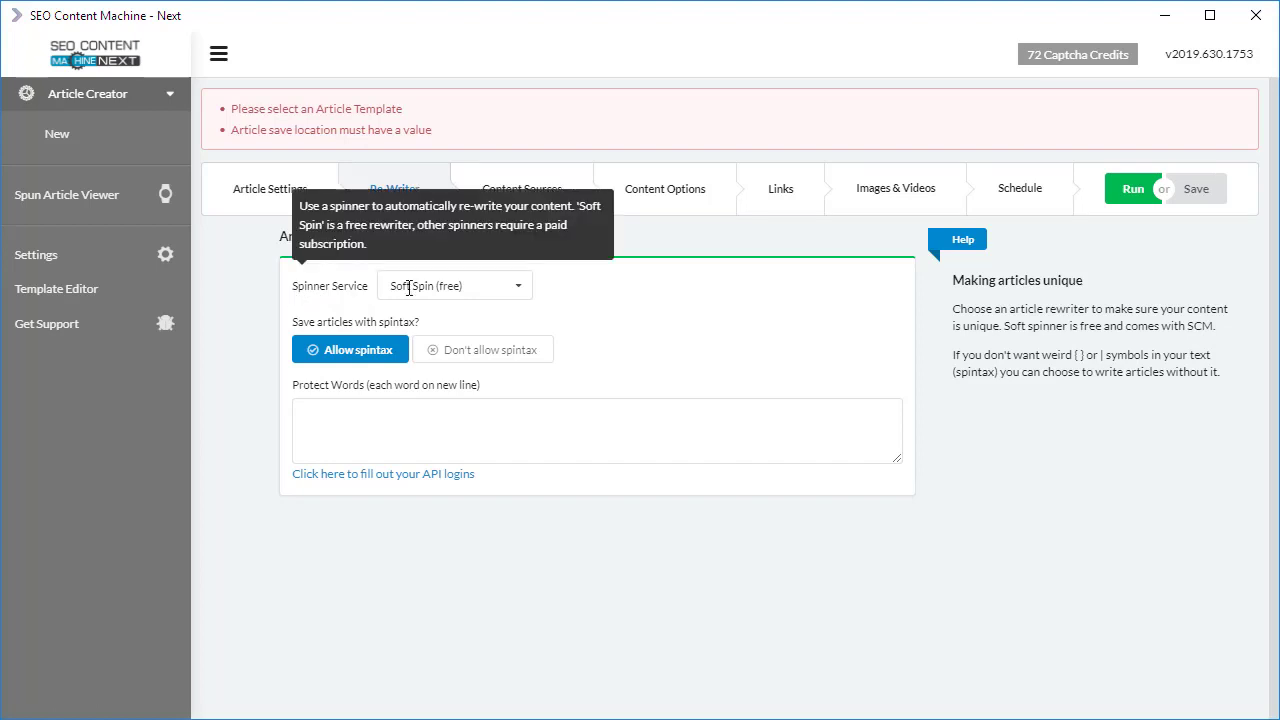
{"action": "left_click", "coordinate": [497, 287]}
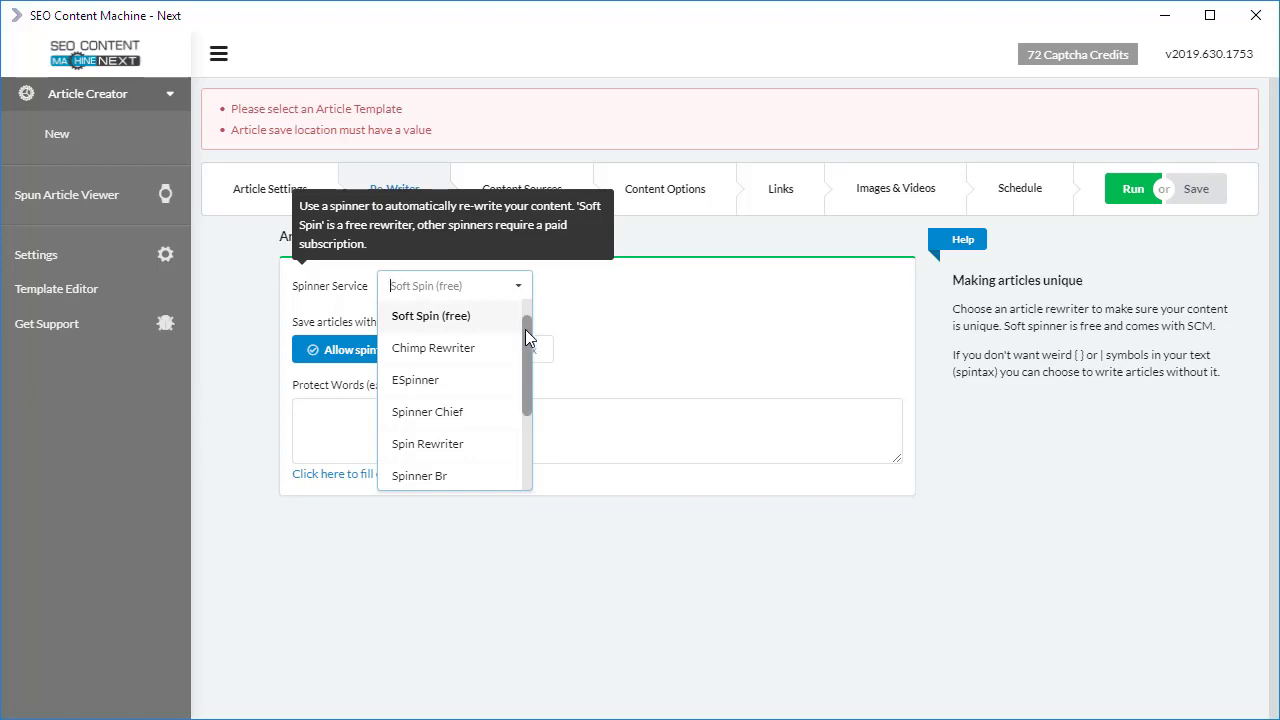
{"action": "left_click_drag", "start_coordinate": [525, 329], "coordinate": [514, 505]}
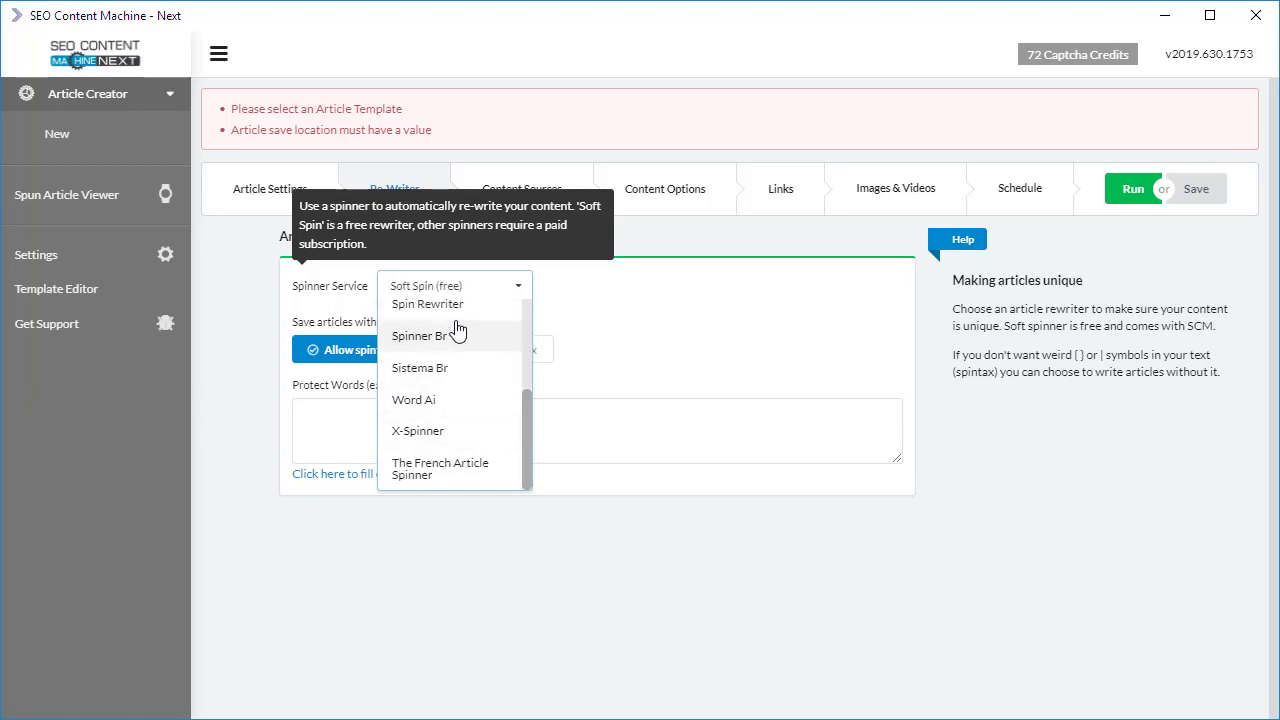
{"action": "left_click_drag", "start_coordinate": [527, 425], "coordinate": [522, 452]}
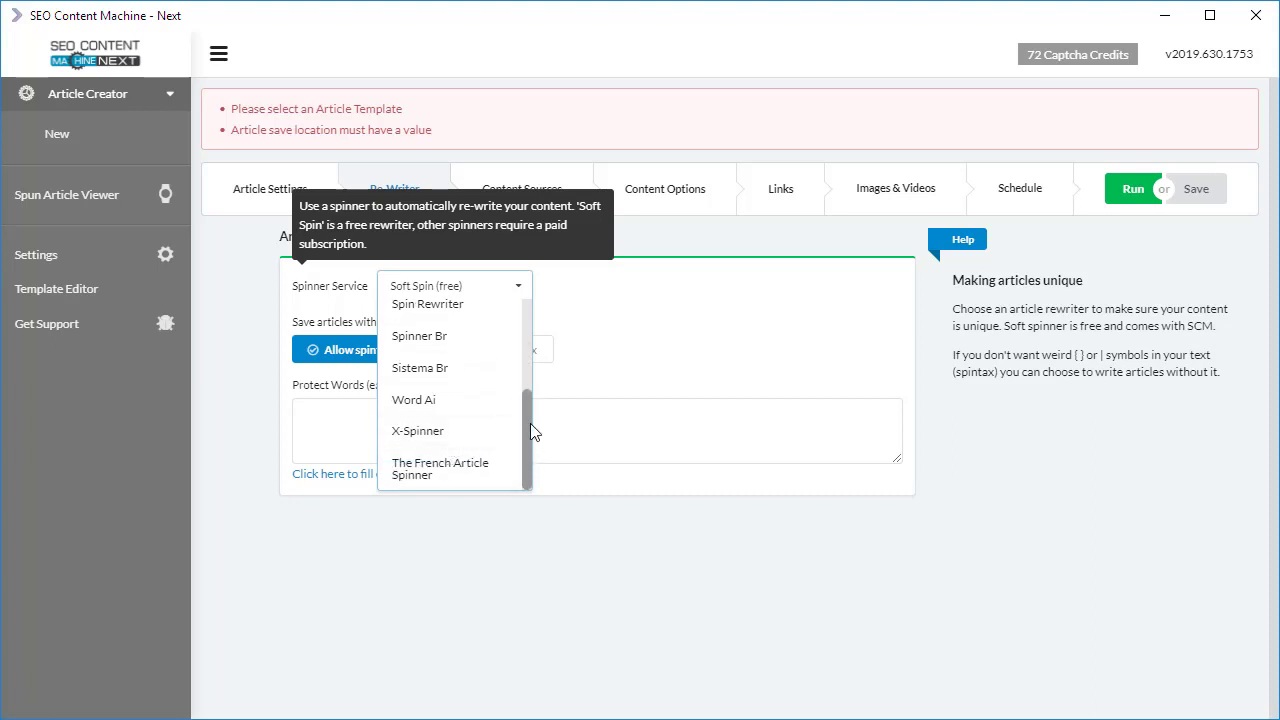
{"action": "scroll", "coordinate": [524, 422], "scroll_direction": "up", "scroll_amount": 3}
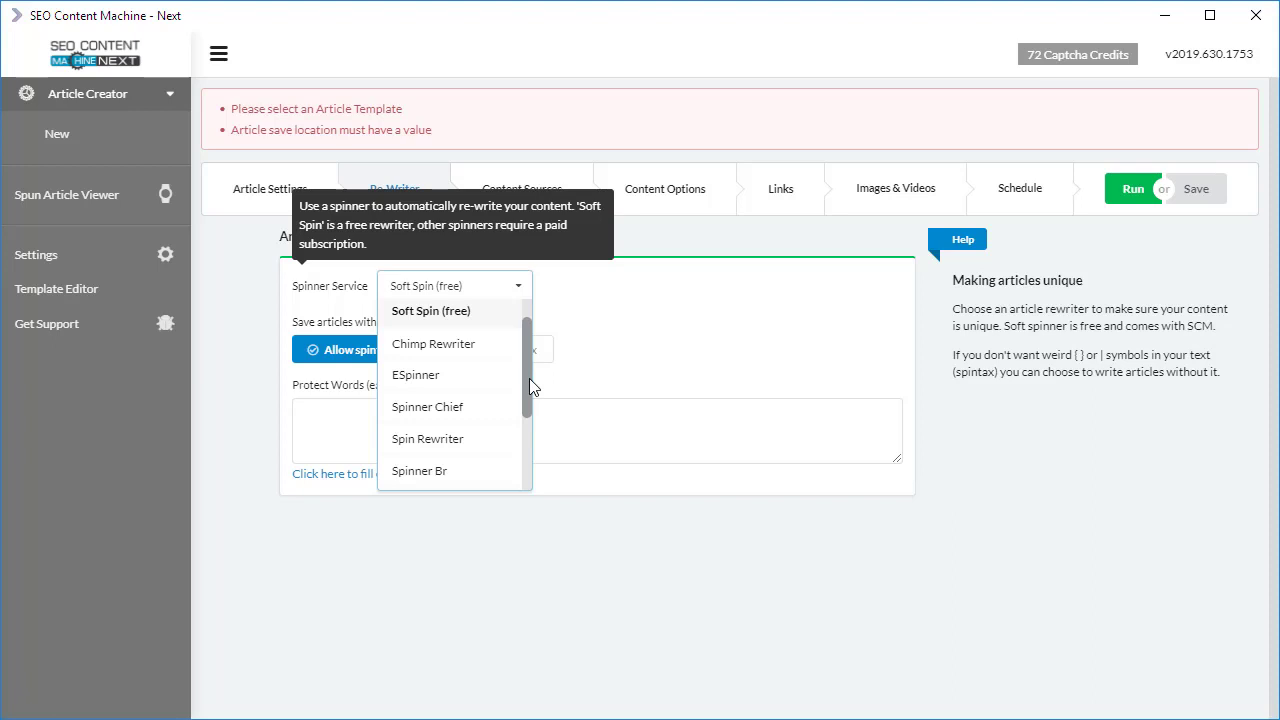
{"action": "left_click_drag", "start_coordinate": [530, 379], "coordinate": [525, 455]}
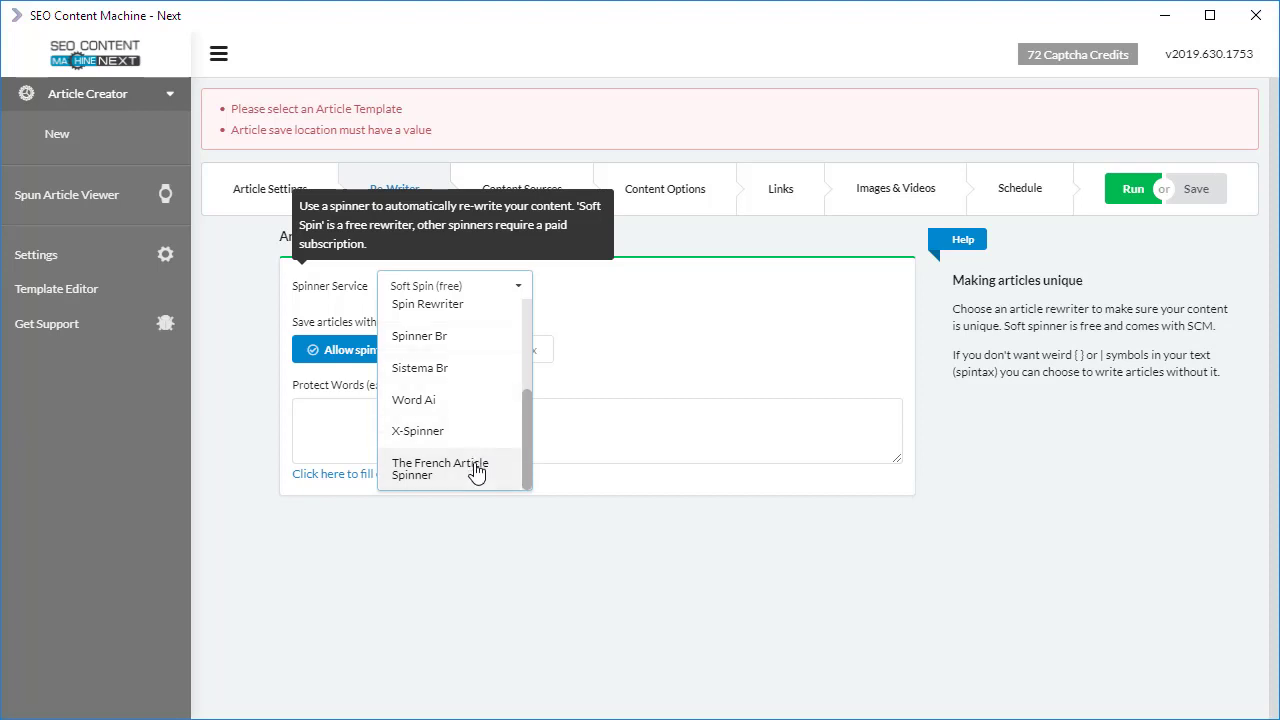
{"action": "left_click", "coordinate": [466, 543]}
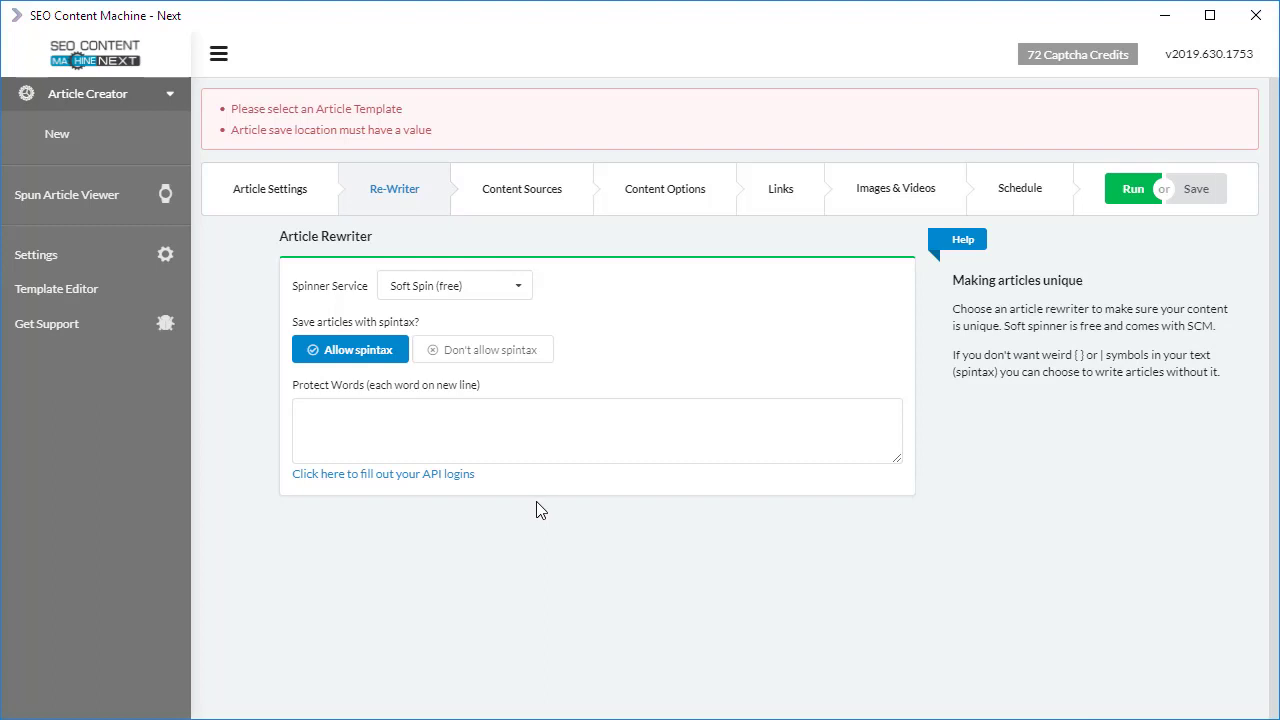
Step: Choose Spin Rewriter as the spinner service and view The French Article Spinner's entry in the API logins
{"action": "left_click", "coordinate": [503, 285]}
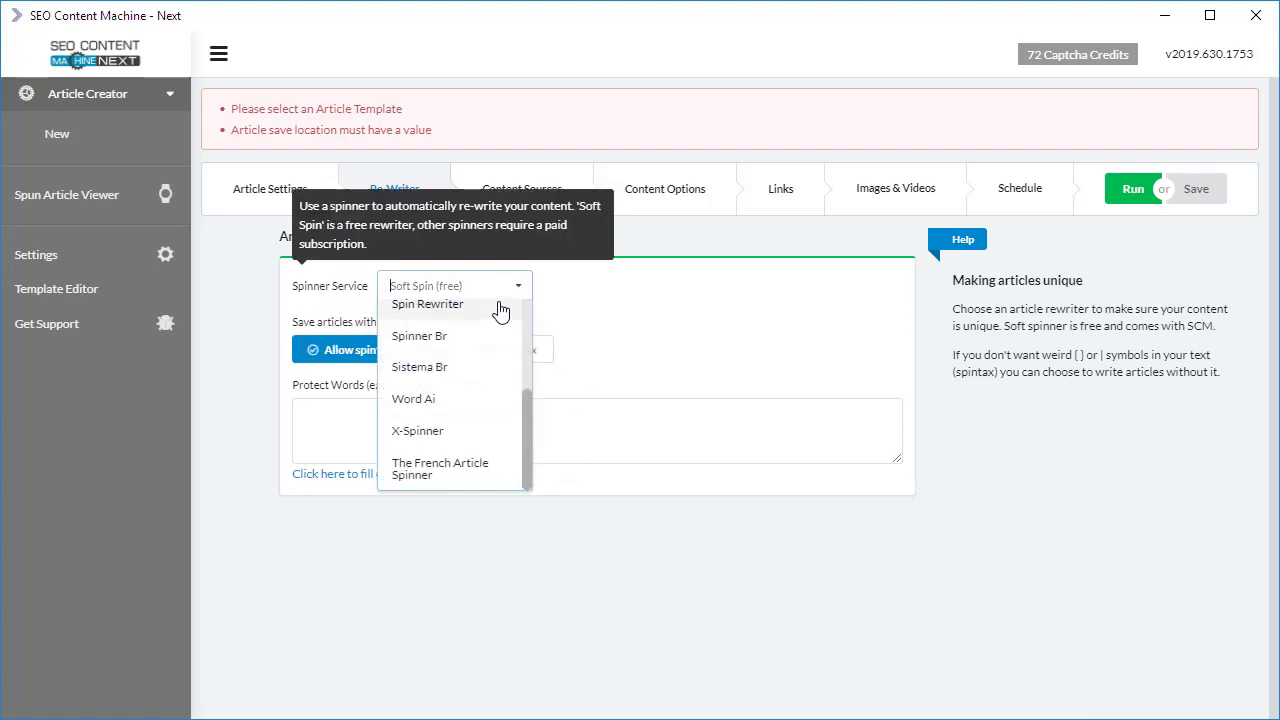
{"action": "left_click", "coordinate": [502, 312]}
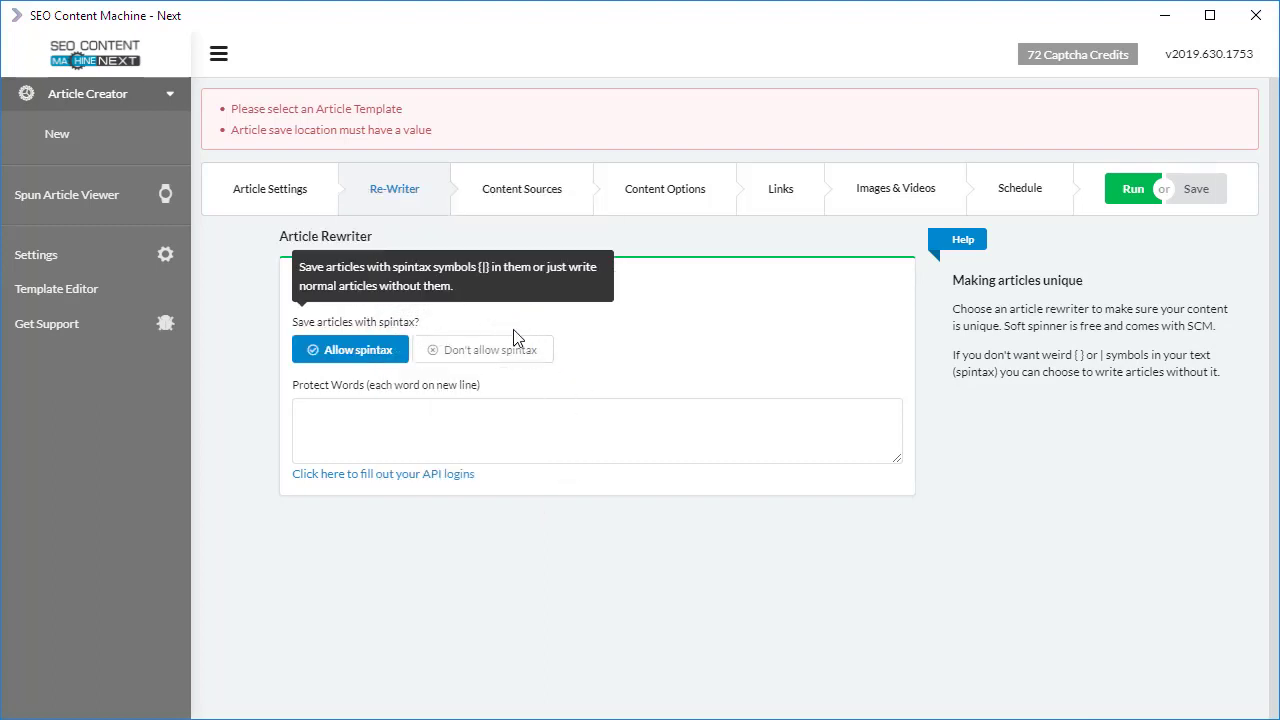
{"action": "left_click", "coordinate": [428, 474]}
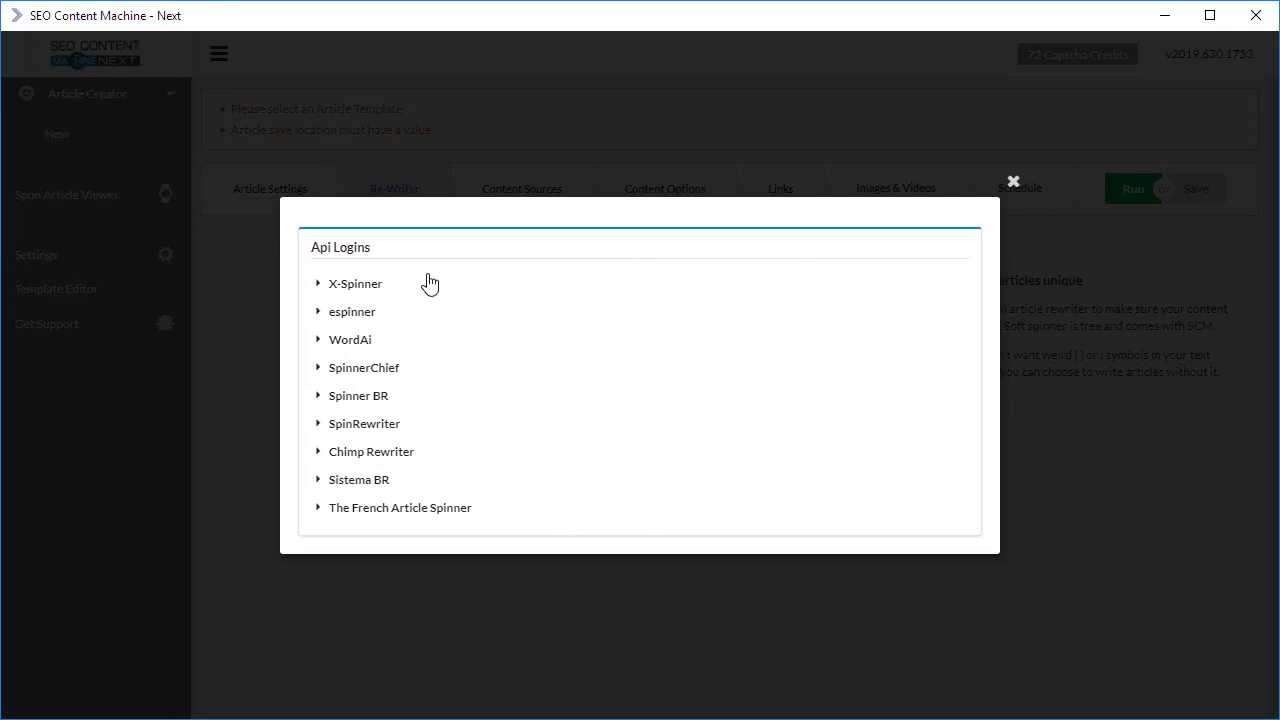
{"action": "left_click", "coordinate": [424, 512]}
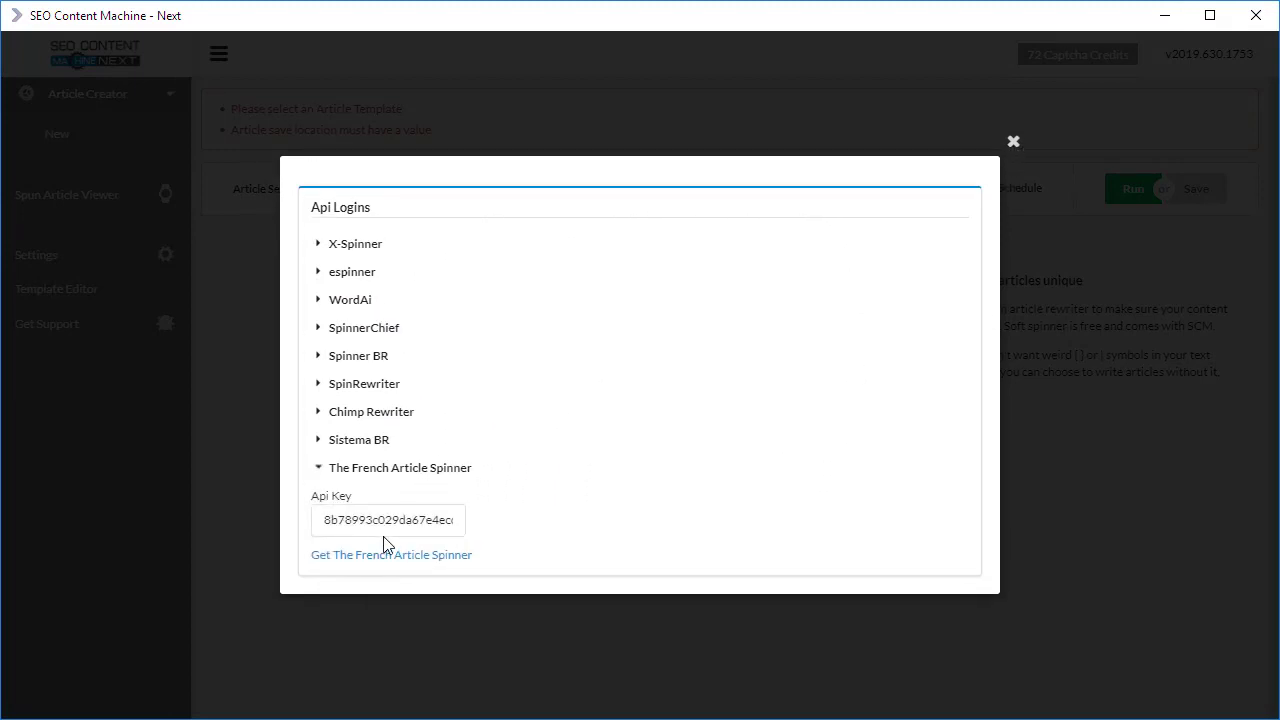
{"action": "left_click", "coordinate": [462, 466]}
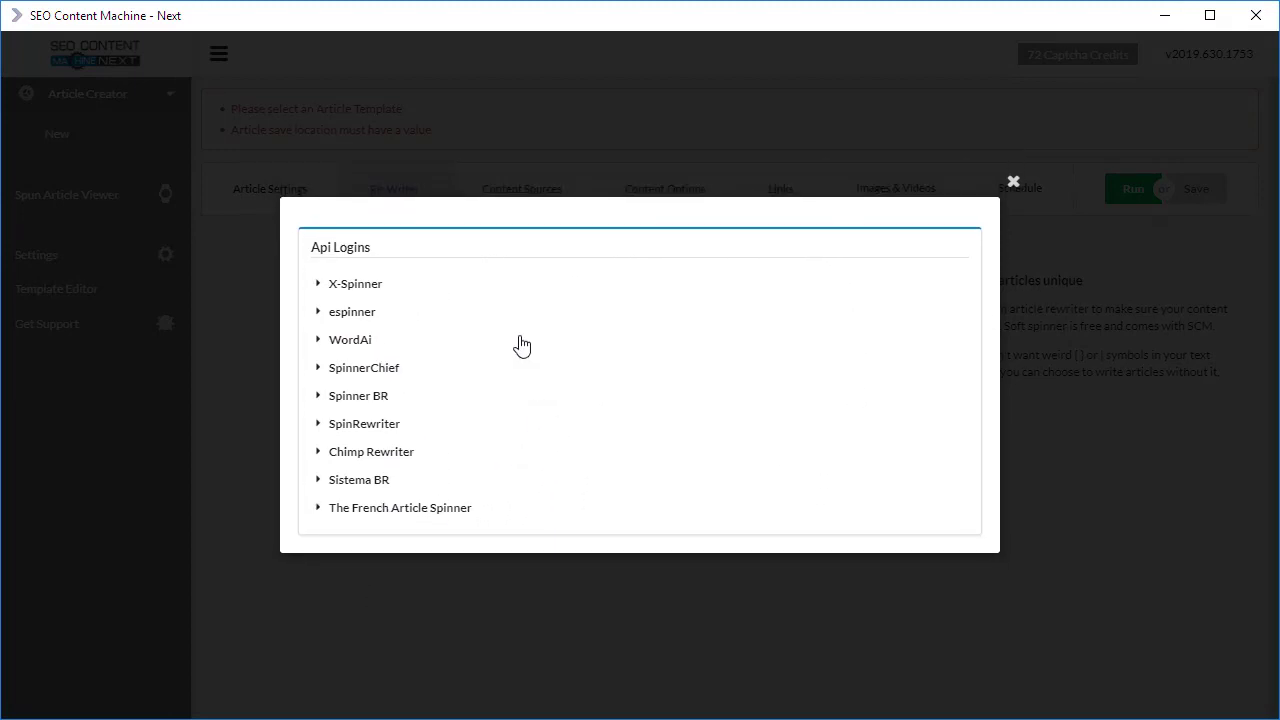
{"action": "left_click", "coordinate": [1013, 183]}
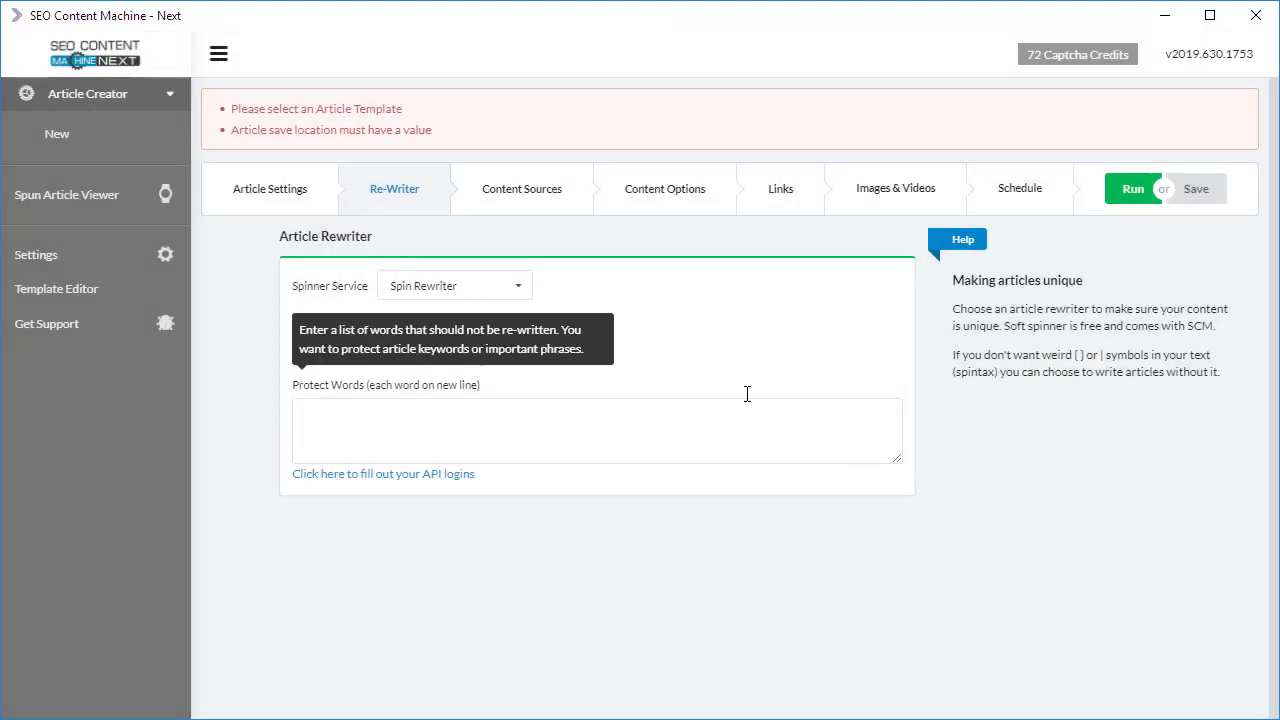
Step: Set the spinner service for the article rewriter to Soft Spin (free)
{"action": "left_click", "coordinate": [500, 284]}
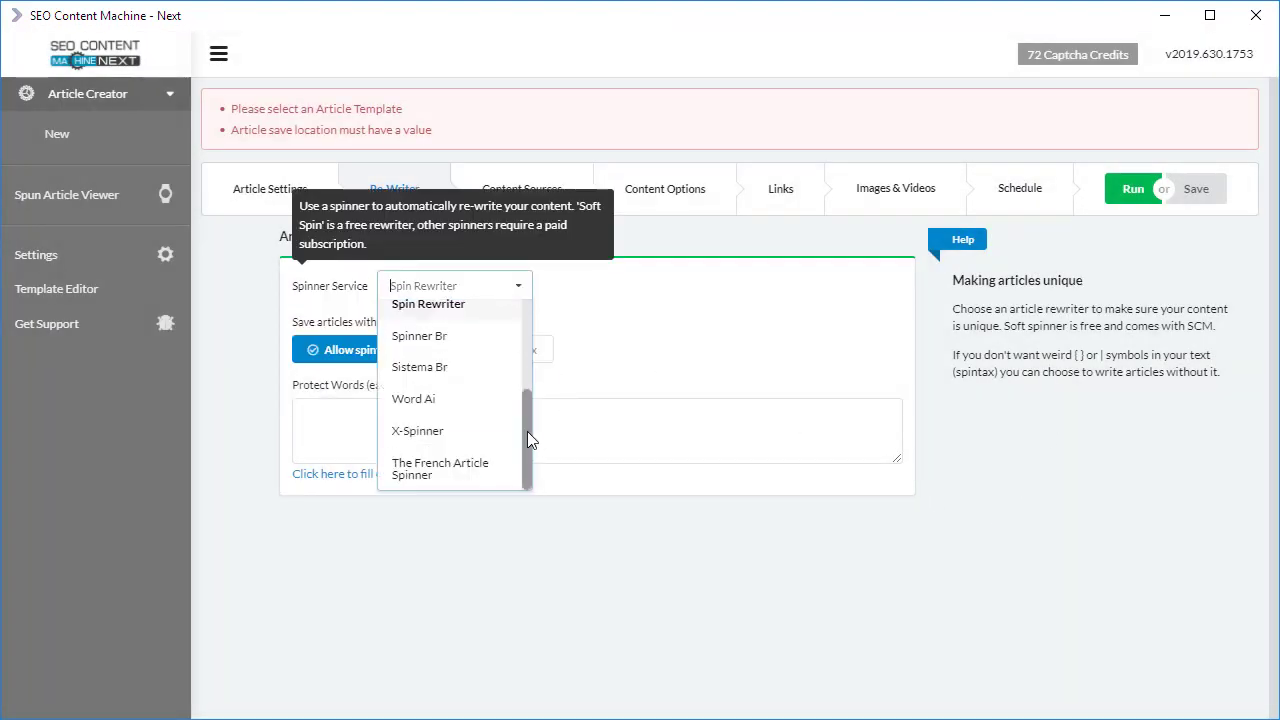
{"action": "left_click_drag", "start_coordinate": [527, 431], "coordinate": [531, 308]}
{"action": "left_click", "coordinate": [490, 350]}
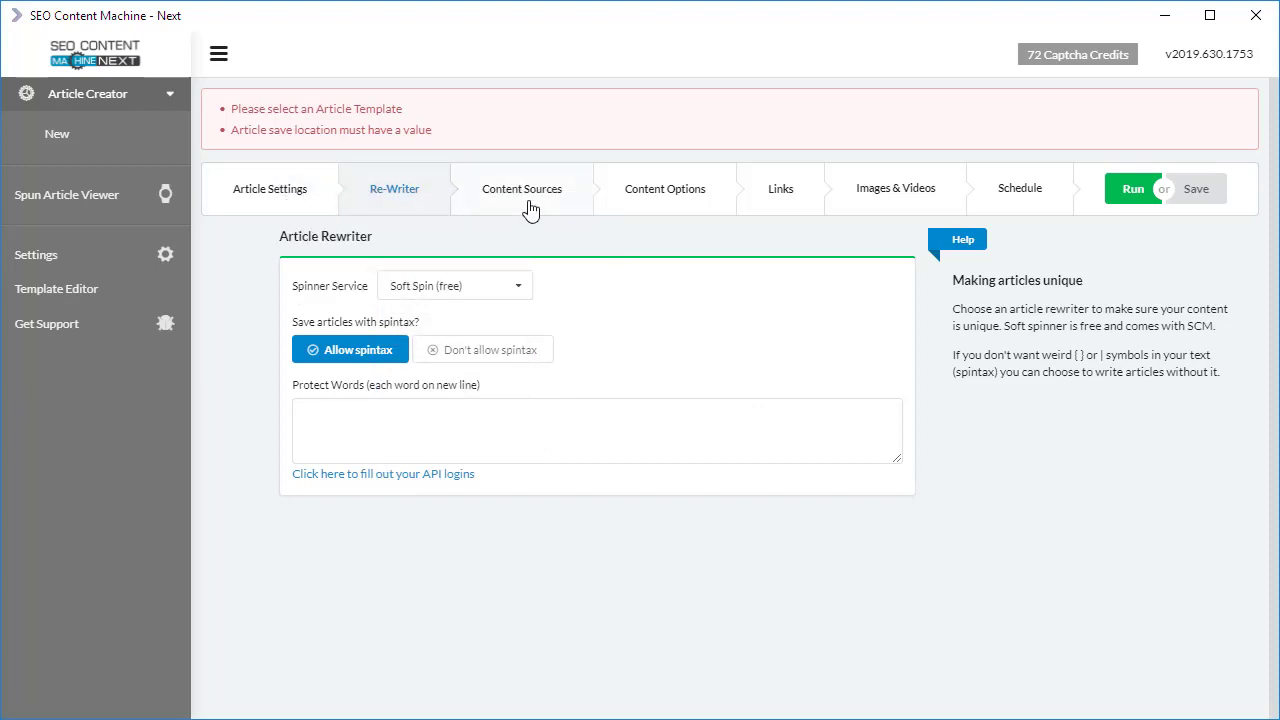
Step: Open the content source settings and look through the article languages offered for the Google search
{"action": "left_click", "coordinate": [530, 208]}
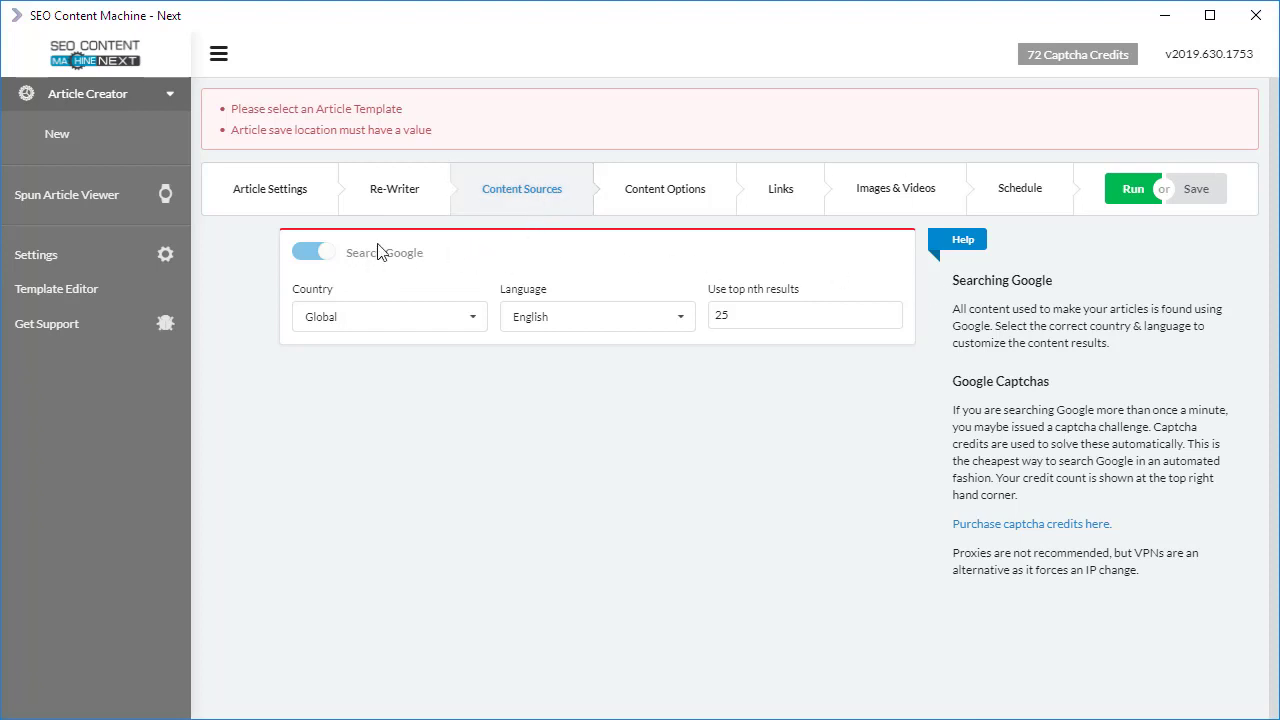
{"action": "left_click", "coordinate": [684, 323]}
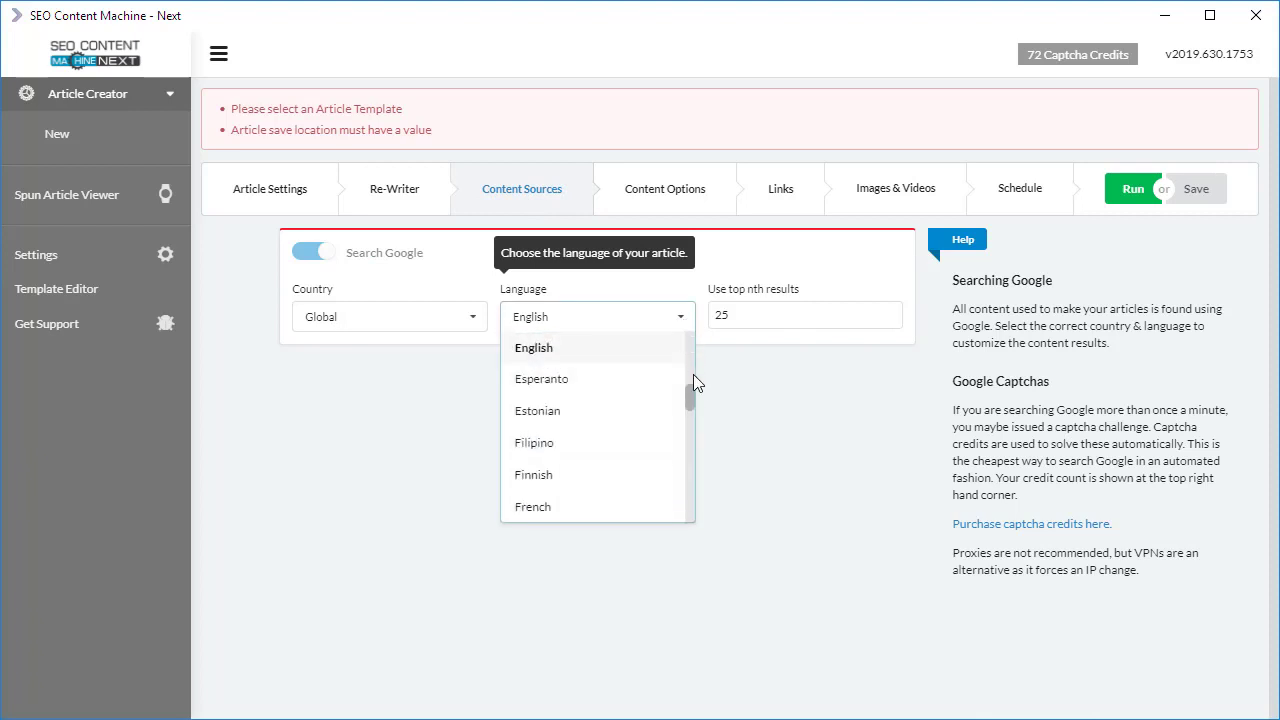
{"action": "left_click_drag", "start_coordinate": [692, 395], "coordinate": [686, 357]}
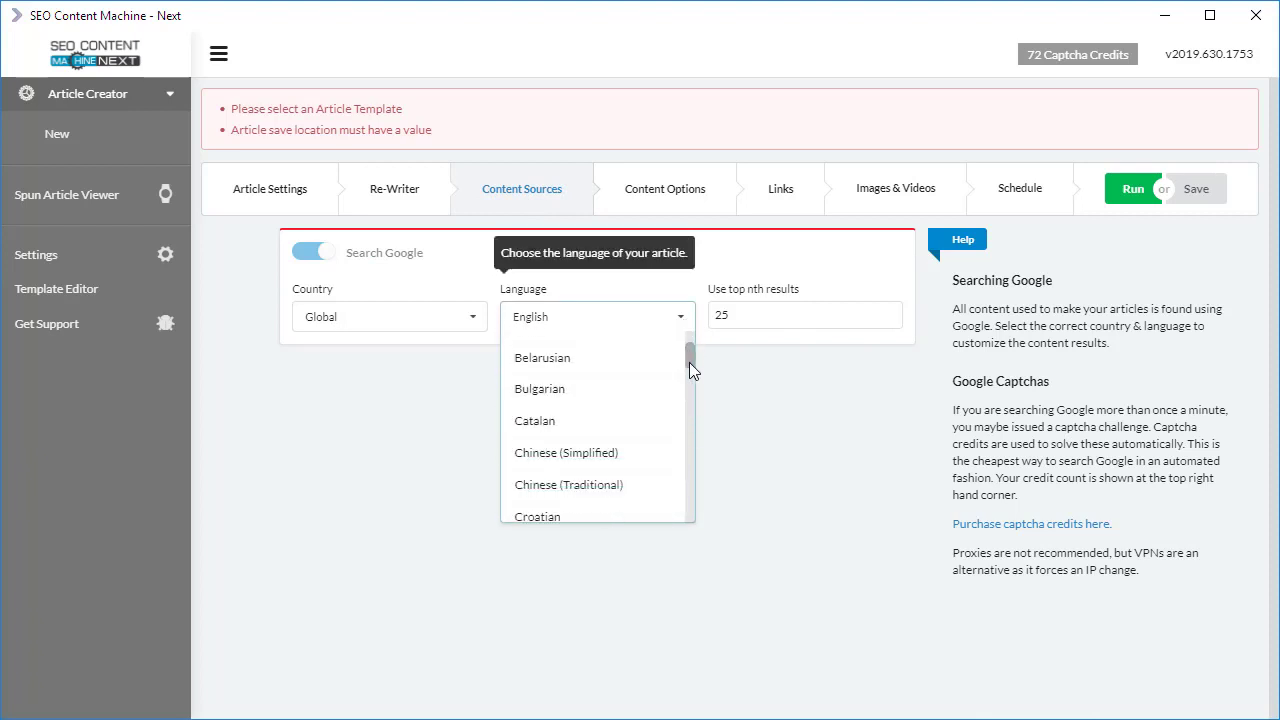
{"action": "left_click", "coordinate": [735, 425]}
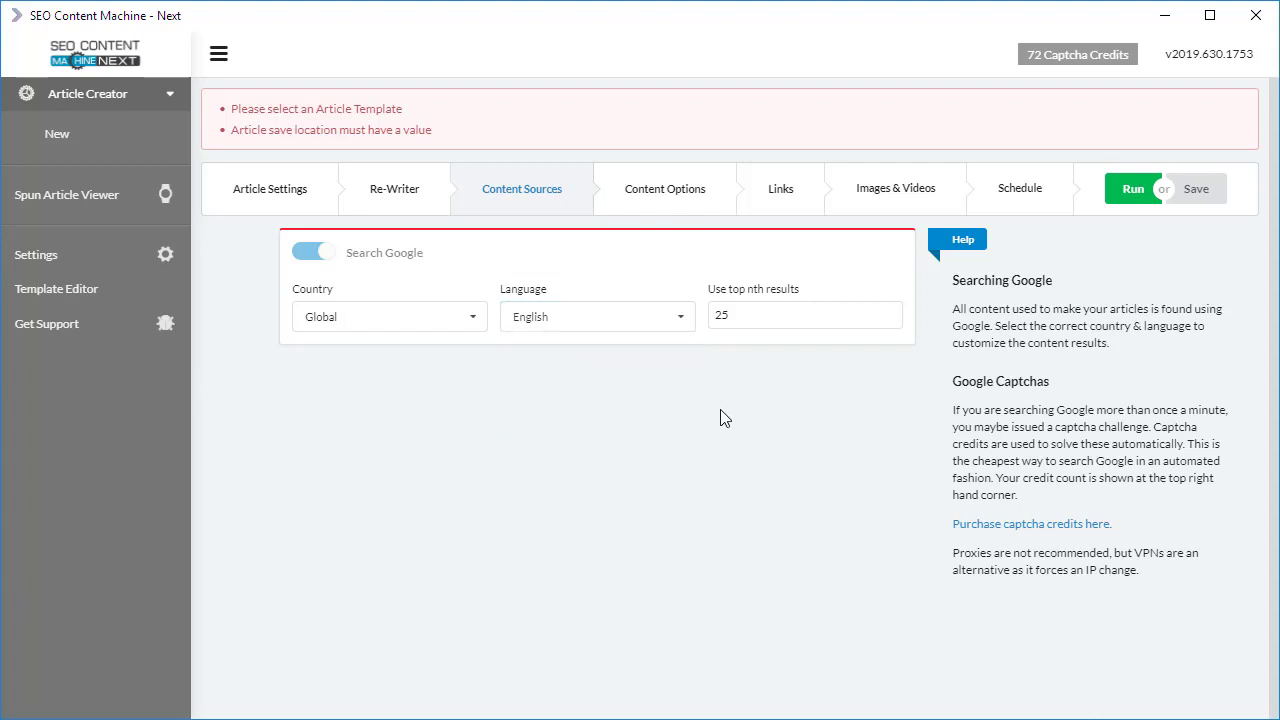
{"action": "left_click", "coordinate": [685, 322]}
{"action": "left_click_drag", "start_coordinate": [688, 354], "coordinate": [690, 386]}
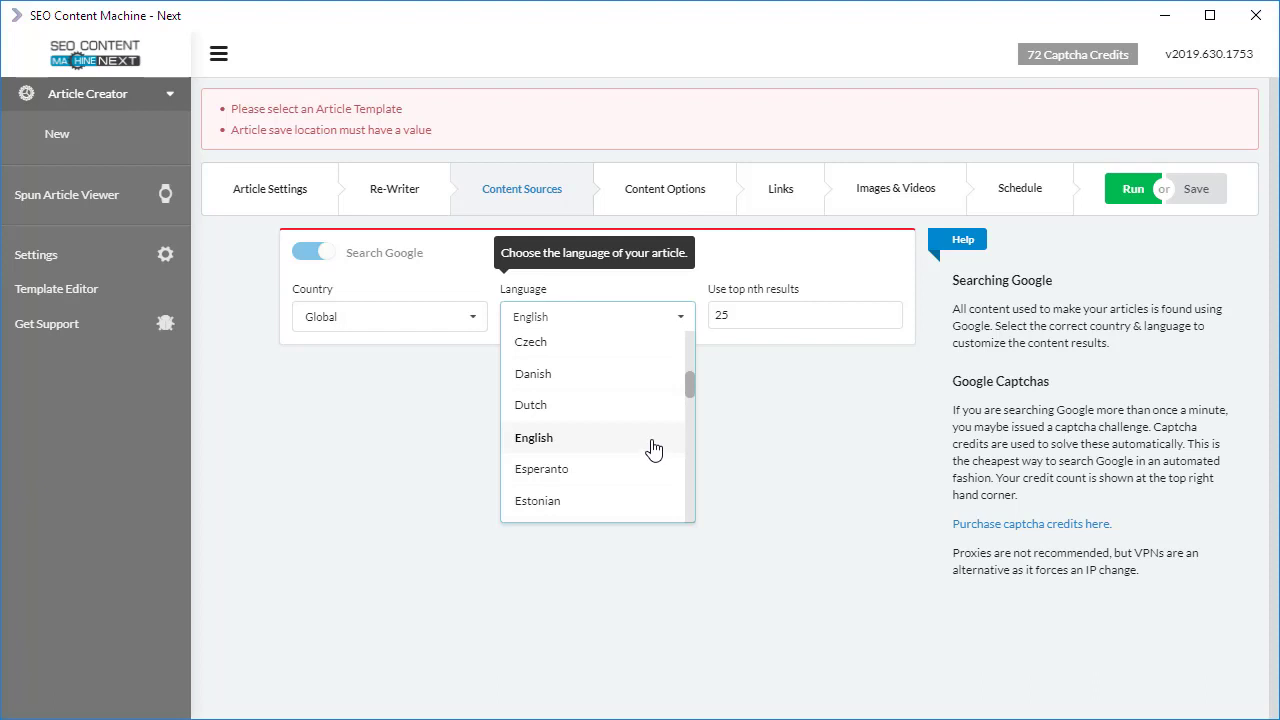
{"action": "left_click", "coordinate": [826, 428]}
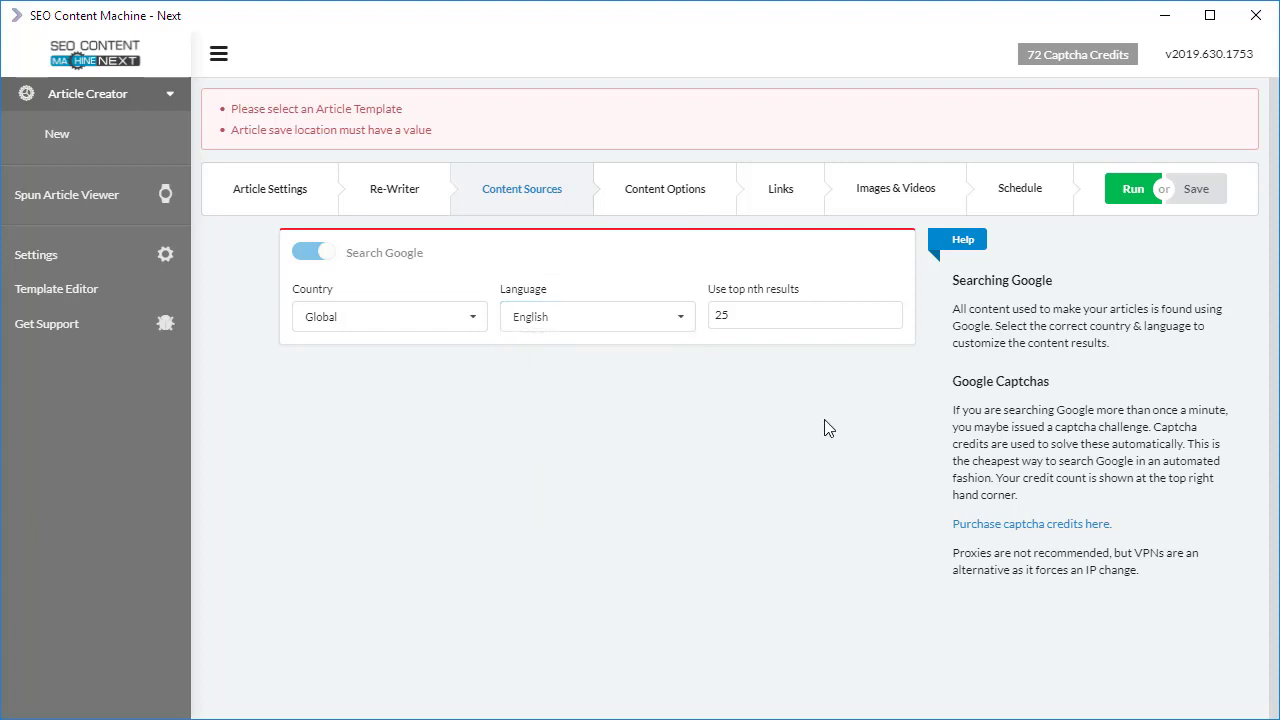
Step: Examine the limit on top Google results used for content and check it against the article count in the article settings
{"action": "mouse_move", "coordinate": [814, 325]}
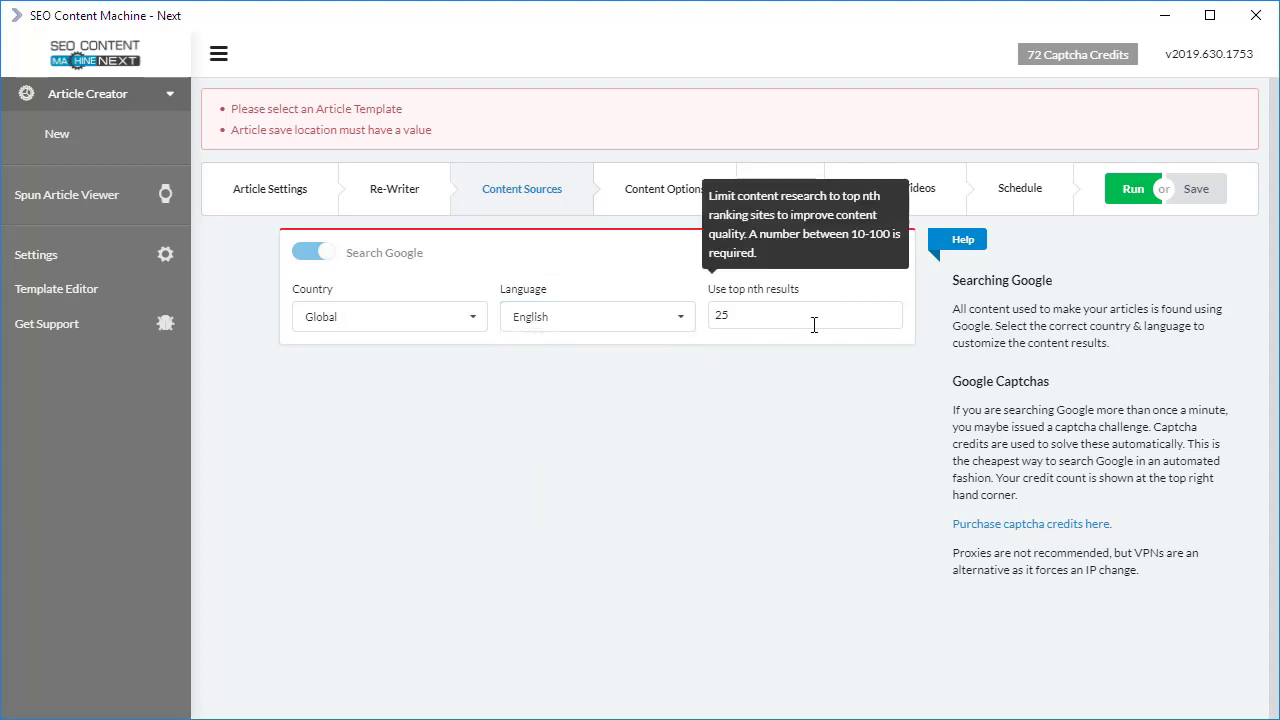
{"action": "left_click", "coordinate": [814, 322]}
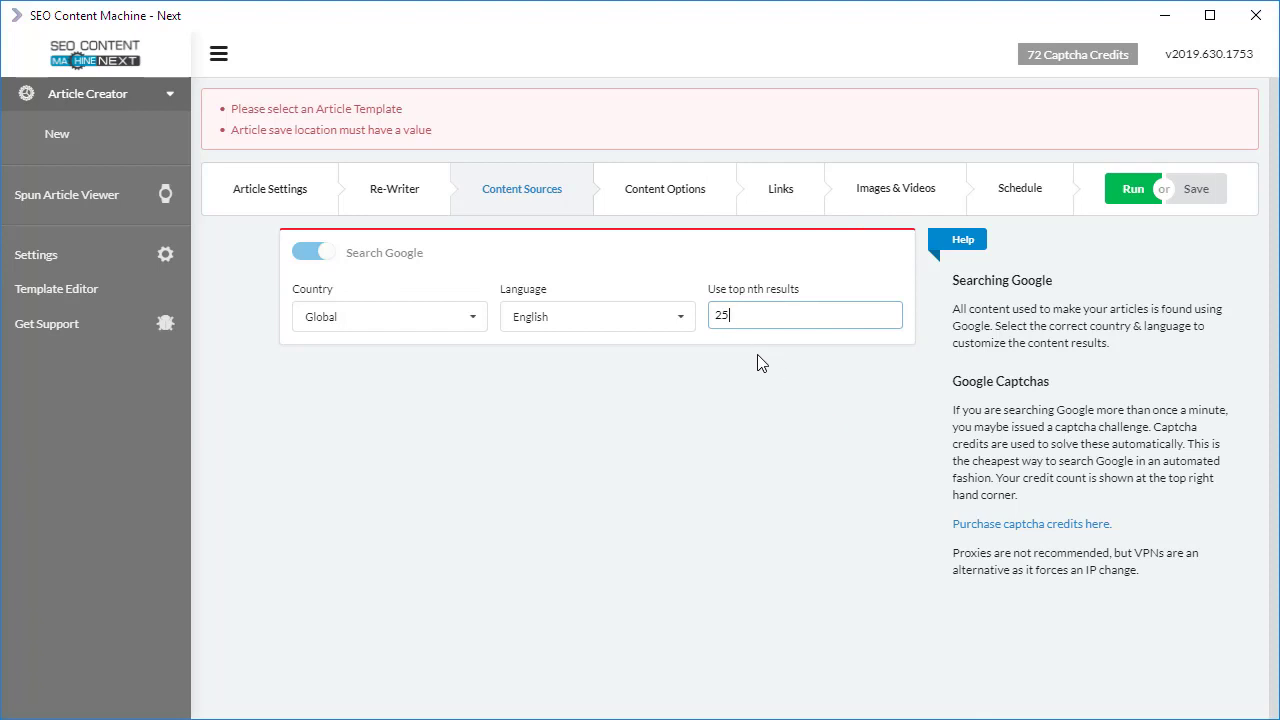
{"action": "mouse_move", "coordinate": [792, 322]}
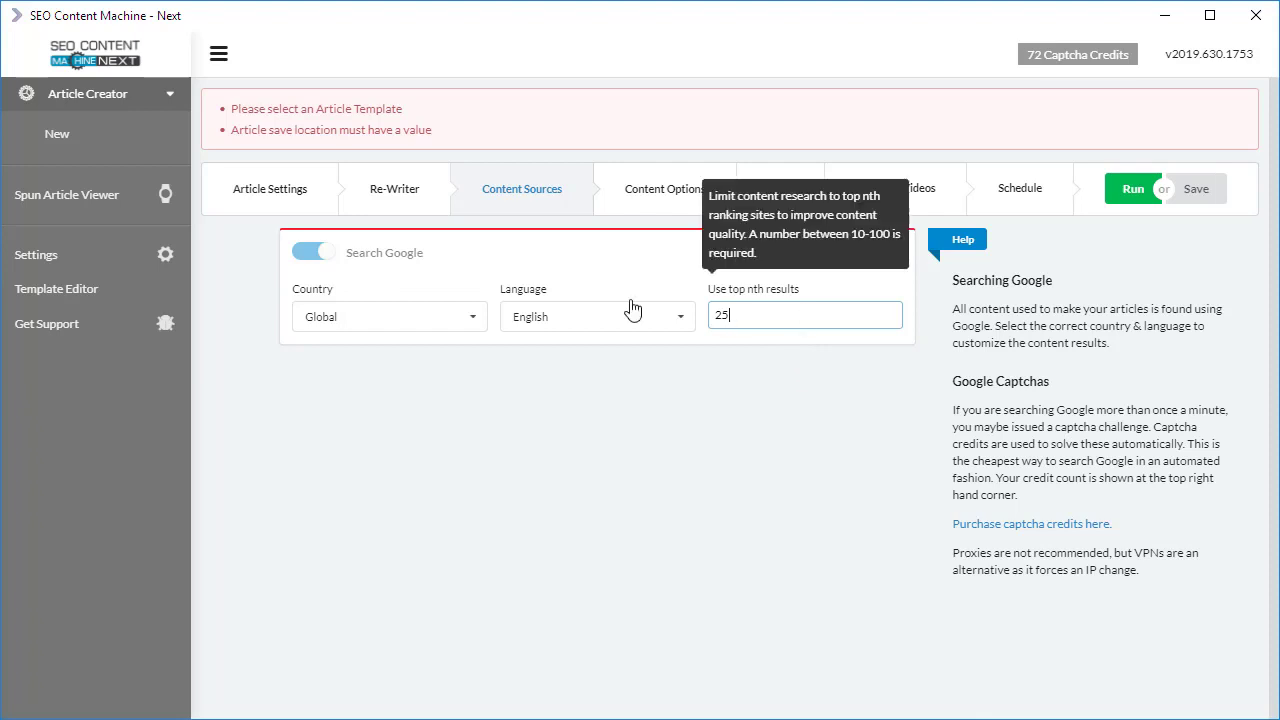
{"action": "left_click", "coordinate": [275, 190]}
{"action": "left_click", "coordinate": [360, 519]}
{"action": "left_click", "coordinate": [522, 195]}
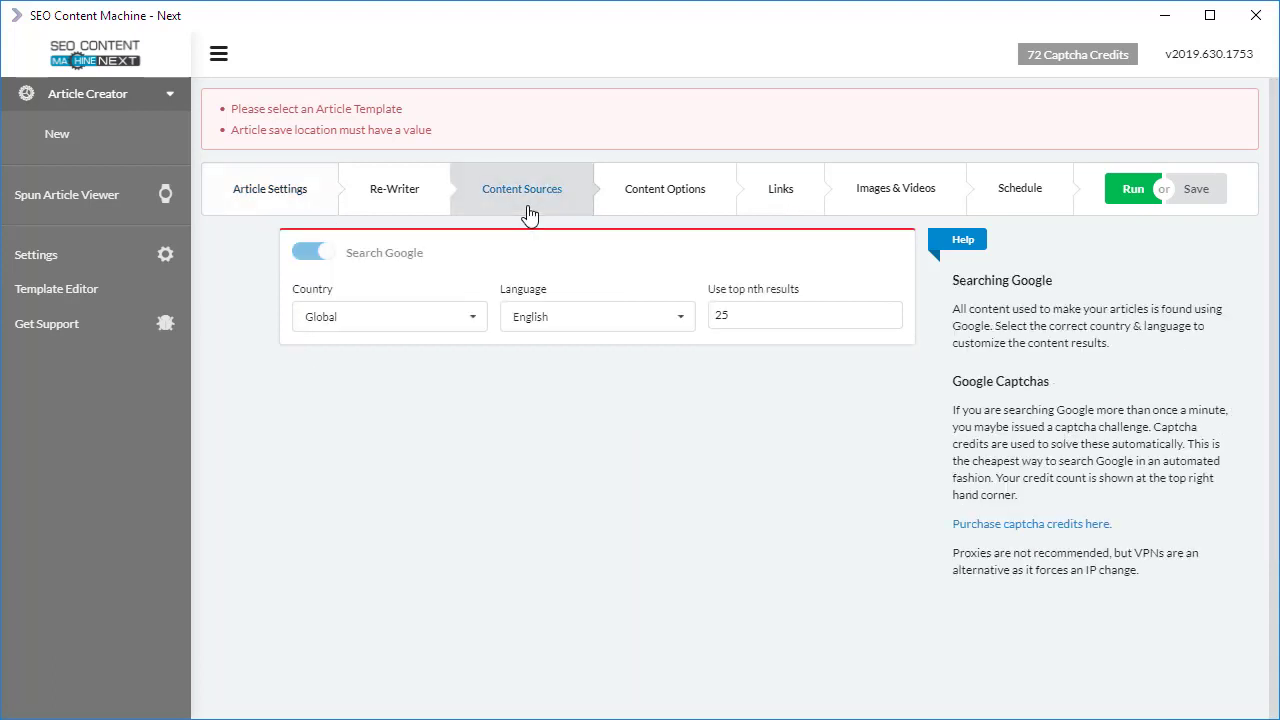
{"action": "left_click", "coordinate": [805, 313]}
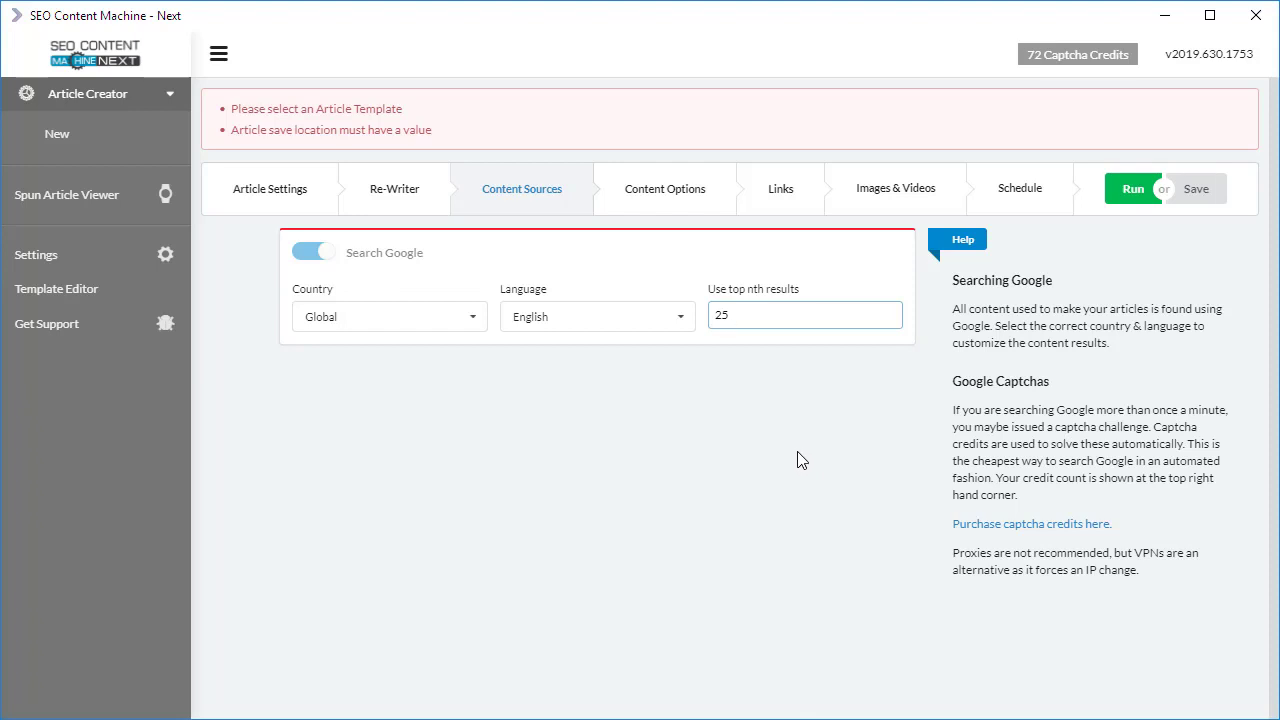
Step: Open the content options and examine the content filter's junk words, ignore sites and safe words fields
{"action": "left_click", "coordinate": [678, 198]}
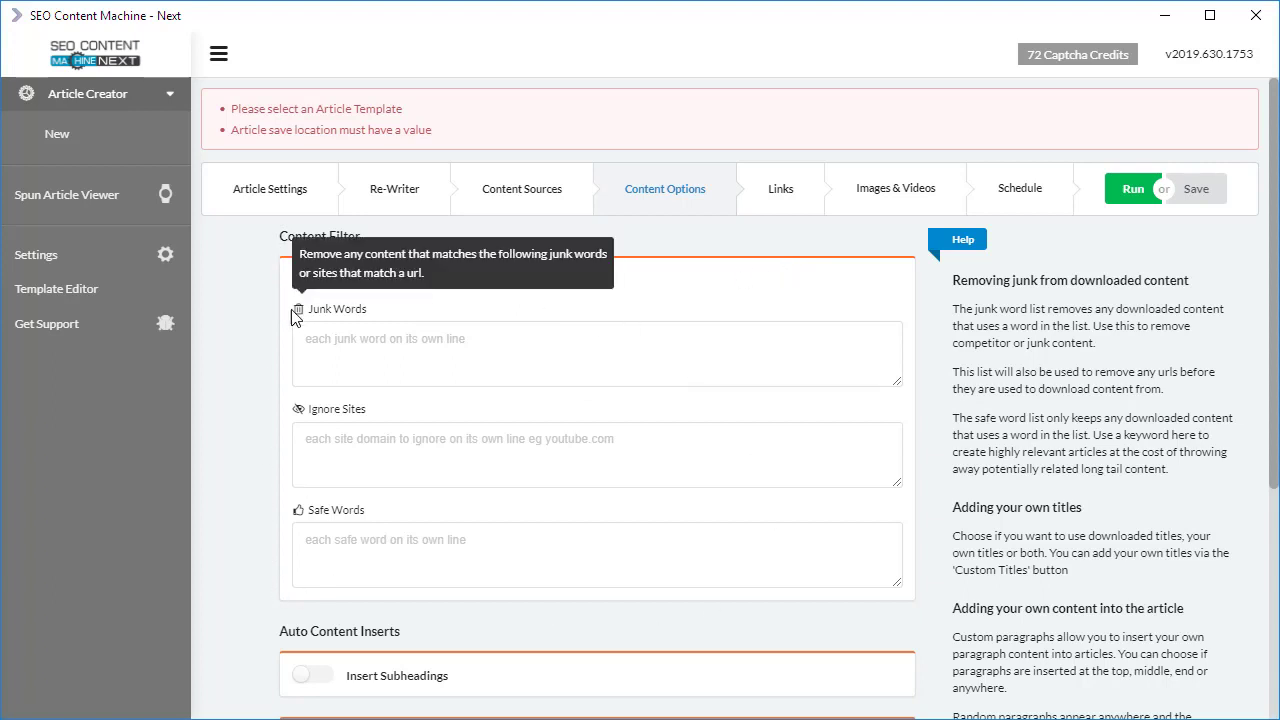
{"action": "left_click", "coordinate": [400, 347]}
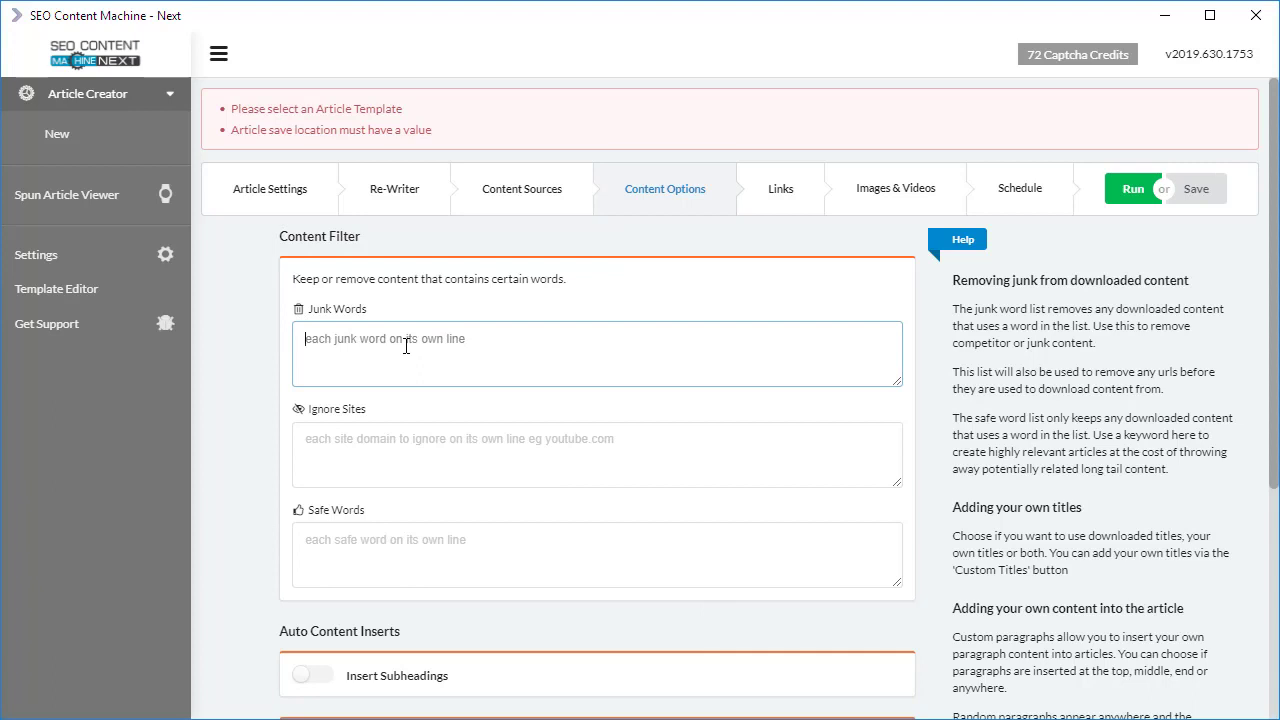
{"action": "left_click", "coordinate": [395, 459]}
{"action": "left_click", "coordinate": [392, 543]}
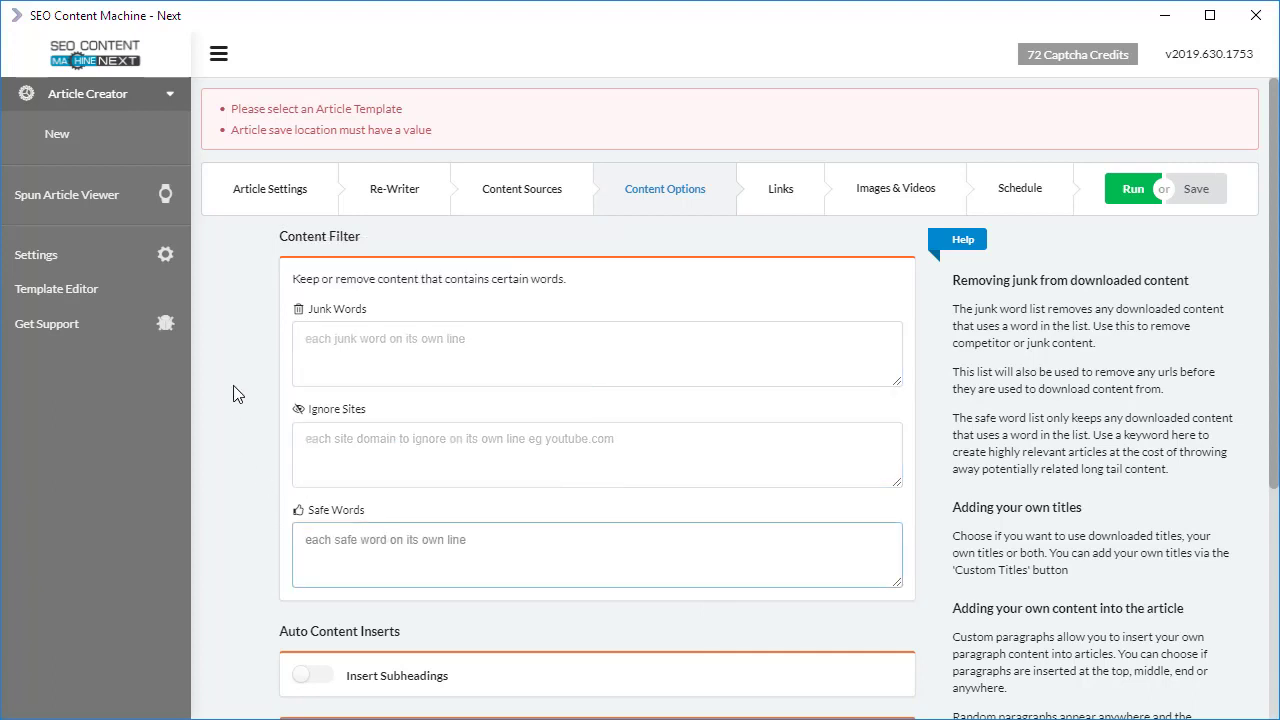
{"action": "left_click", "coordinate": [356, 347]}
{"action": "left_click", "coordinate": [369, 548]}
{"action": "left_click", "coordinate": [270, 492]}
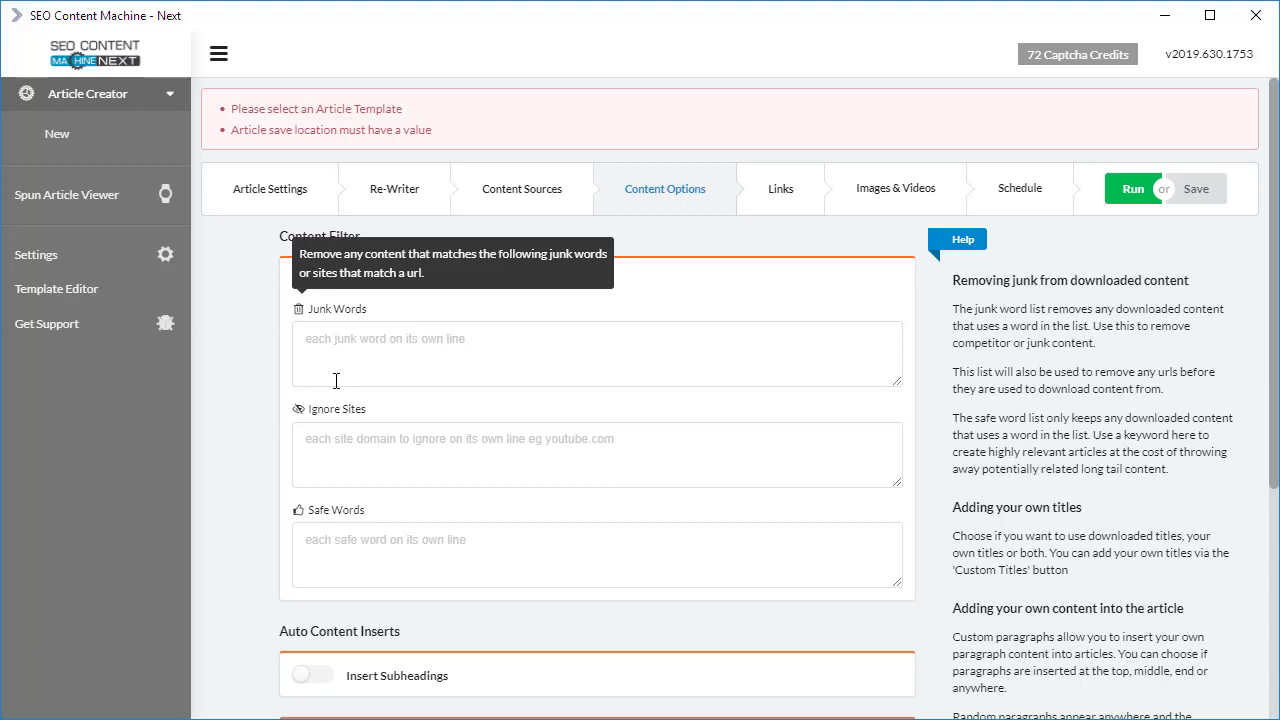
{"action": "left_click", "coordinate": [352, 568]}
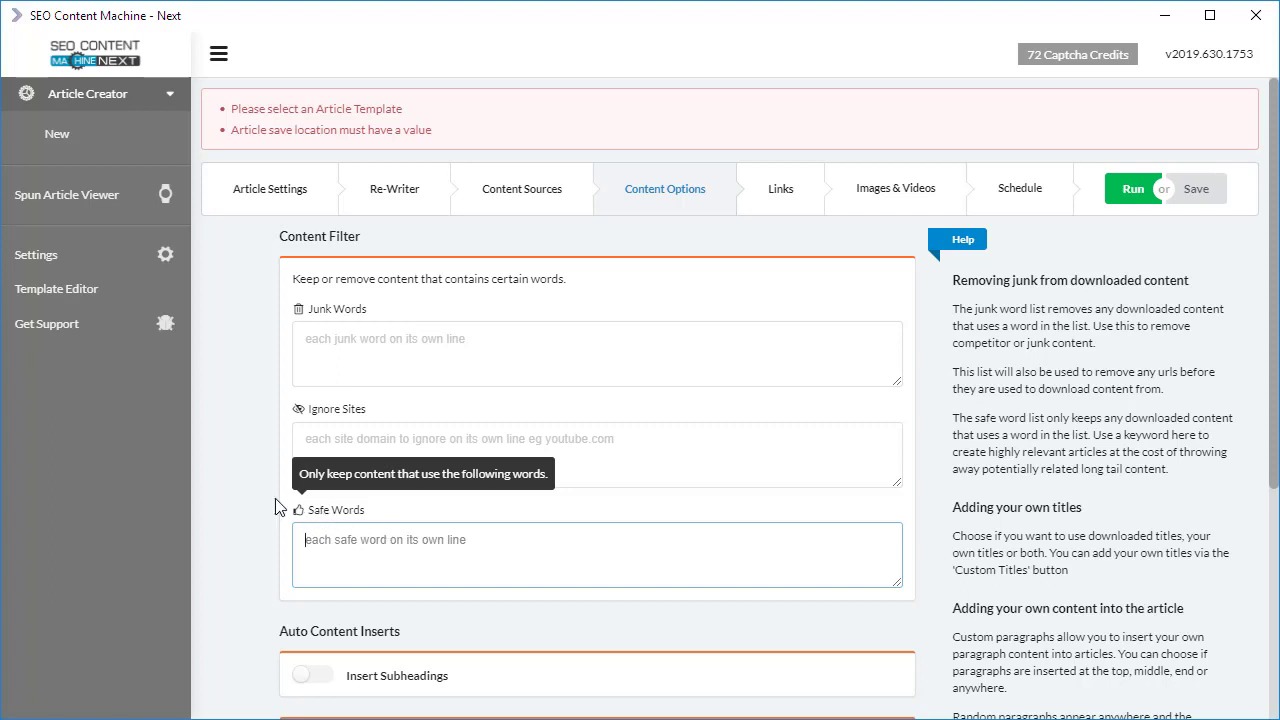
{"action": "left_click", "coordinate": [395, 453]}
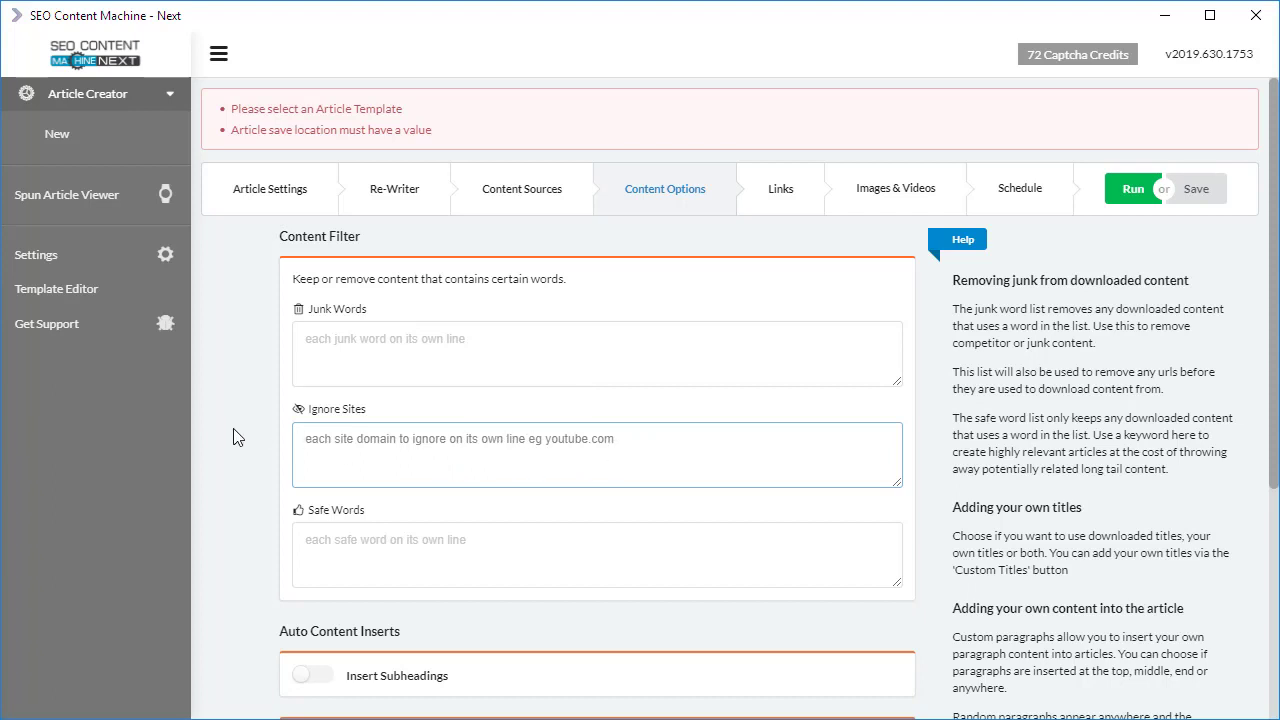
Step: Enable automatic insertion of subheadings into the article under the auto content inserts
{"action": "scroll", "coordinate": [250, 427], "scroll_direction": "down", "scroll_amount": 3}
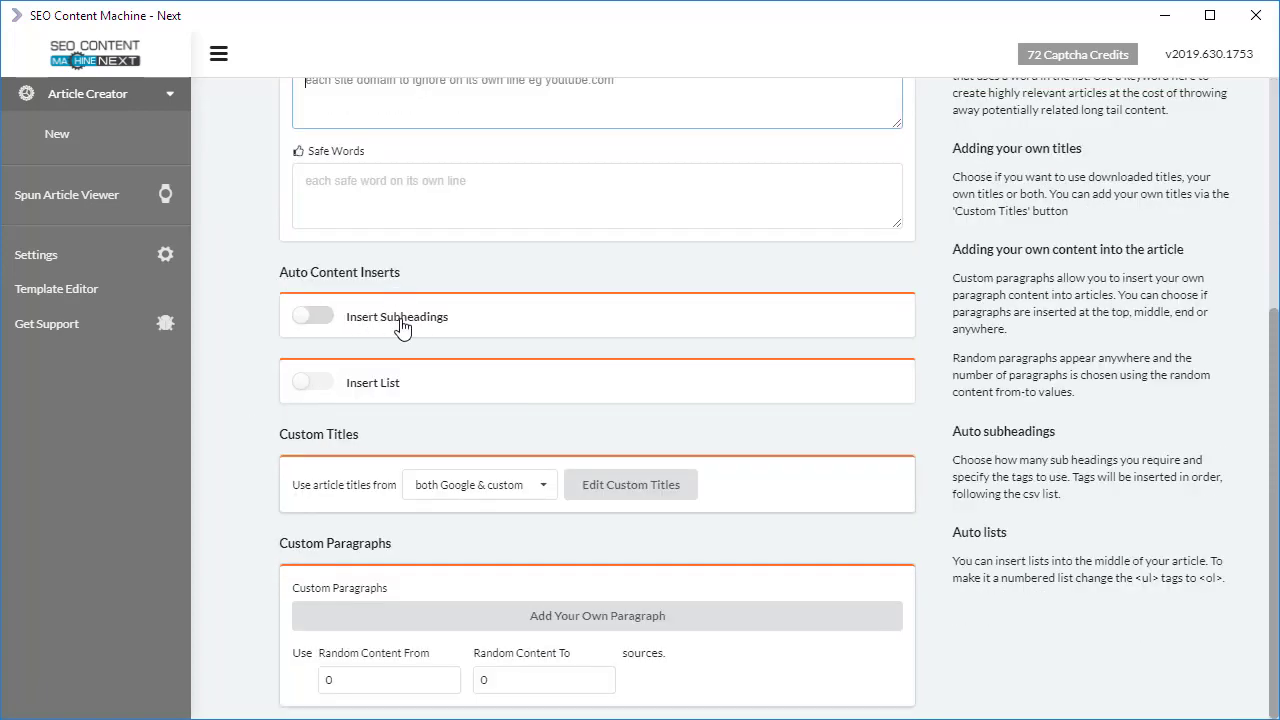
{"action": "left_click", "coordinate": [313, 318]}
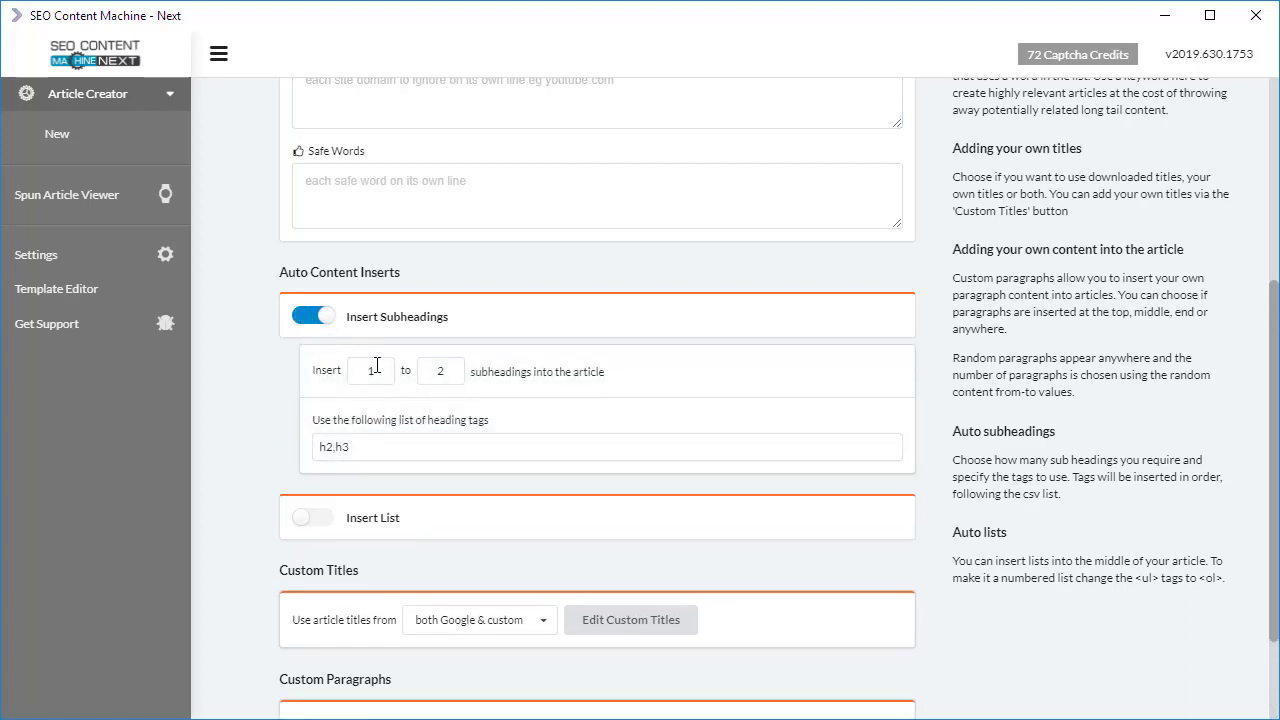
Step: Check the list of subheading tags and enable automatic insertion of a list under the auto content inserts
{"action": "left_click", "coordinate": [327, 447]}
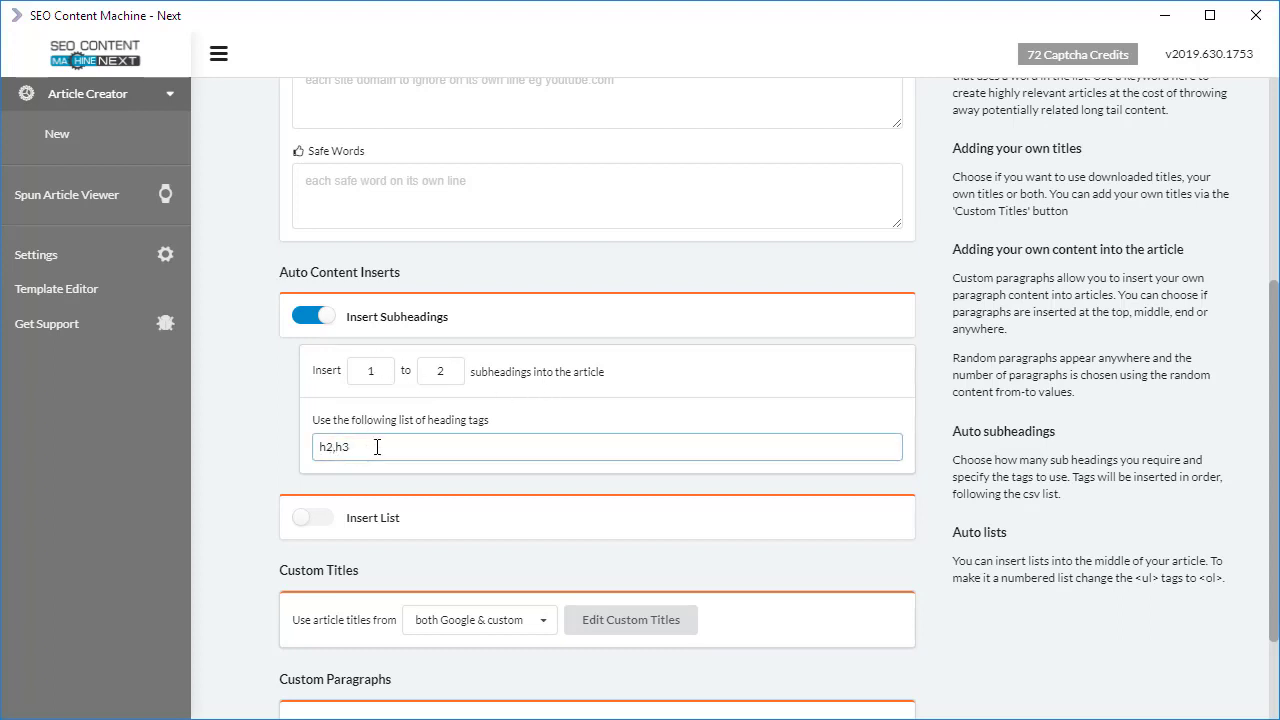
{"action": "scroll", "coordinate": [280, 466], "scroll_direction": "down", "scroll_amount": 1}
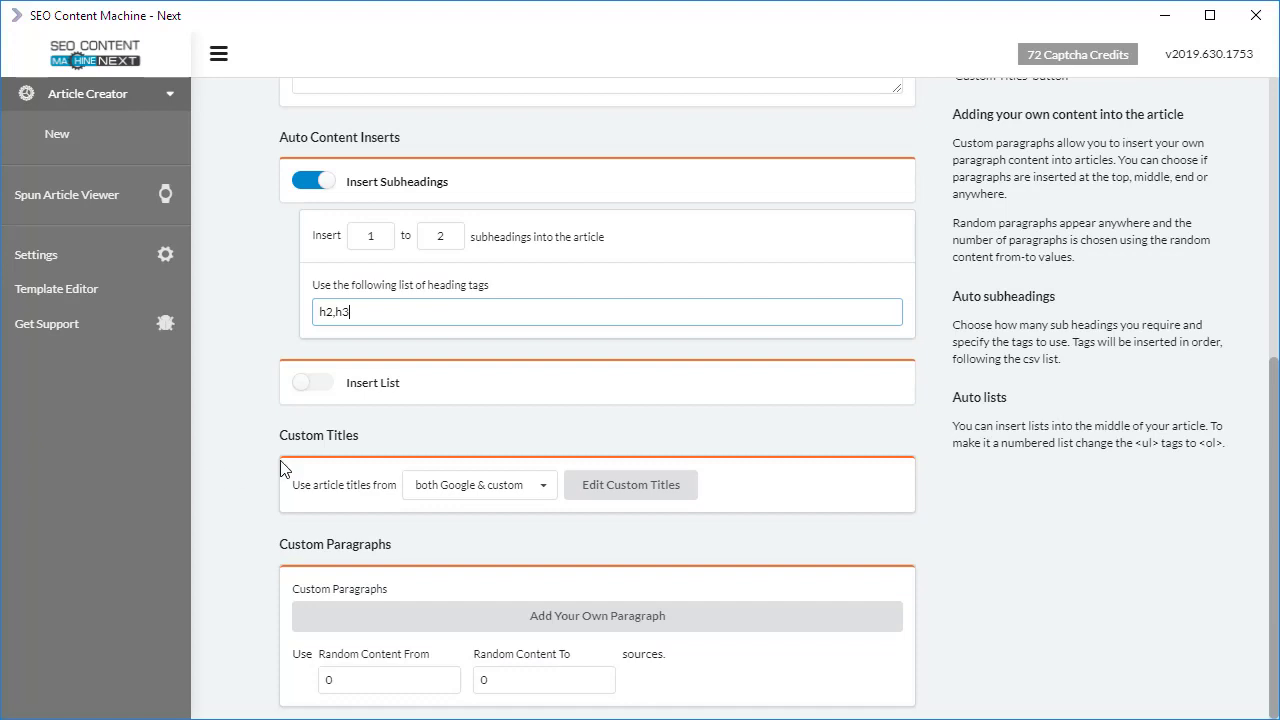
{"action": "left_click", "coordinate": [322, 390]}
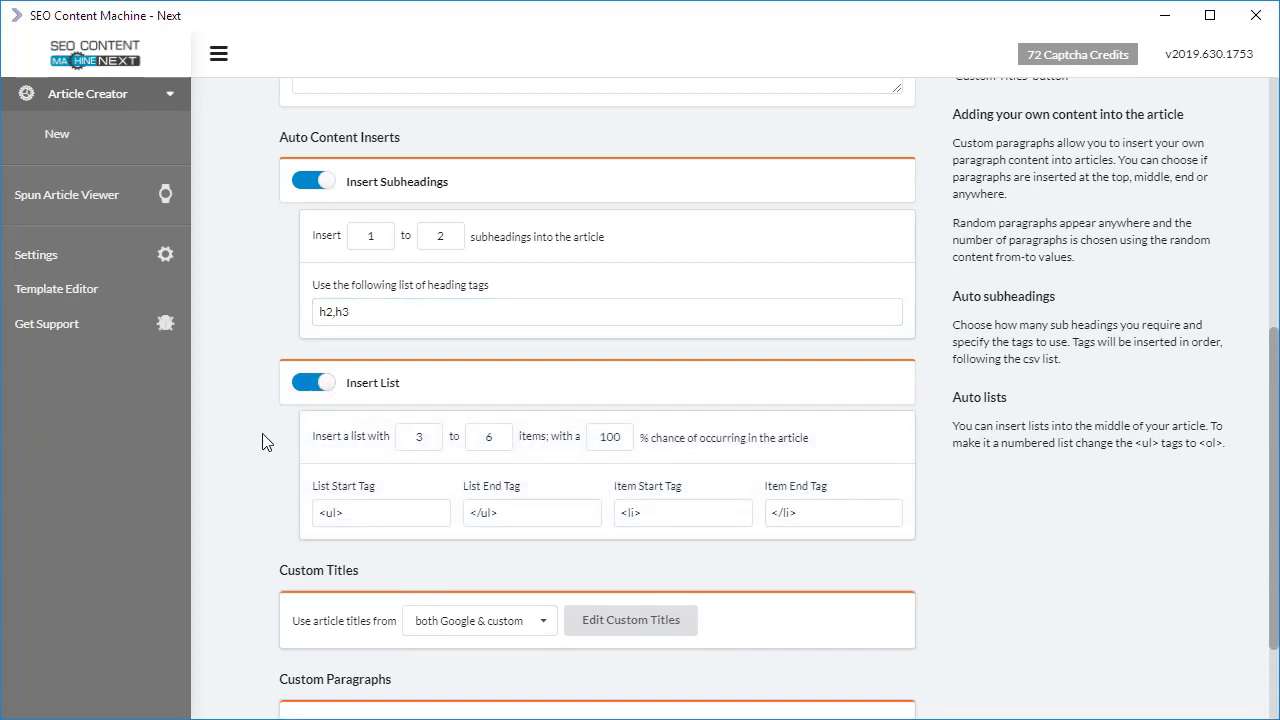
Step: Try out the Google only and custom titles only sources, return to both Google & custom, and look at the custom titles editor
{"action": "scroll", "coordinate": [232, 460], "scroll_direction": "down", "scroll_amount": 1}
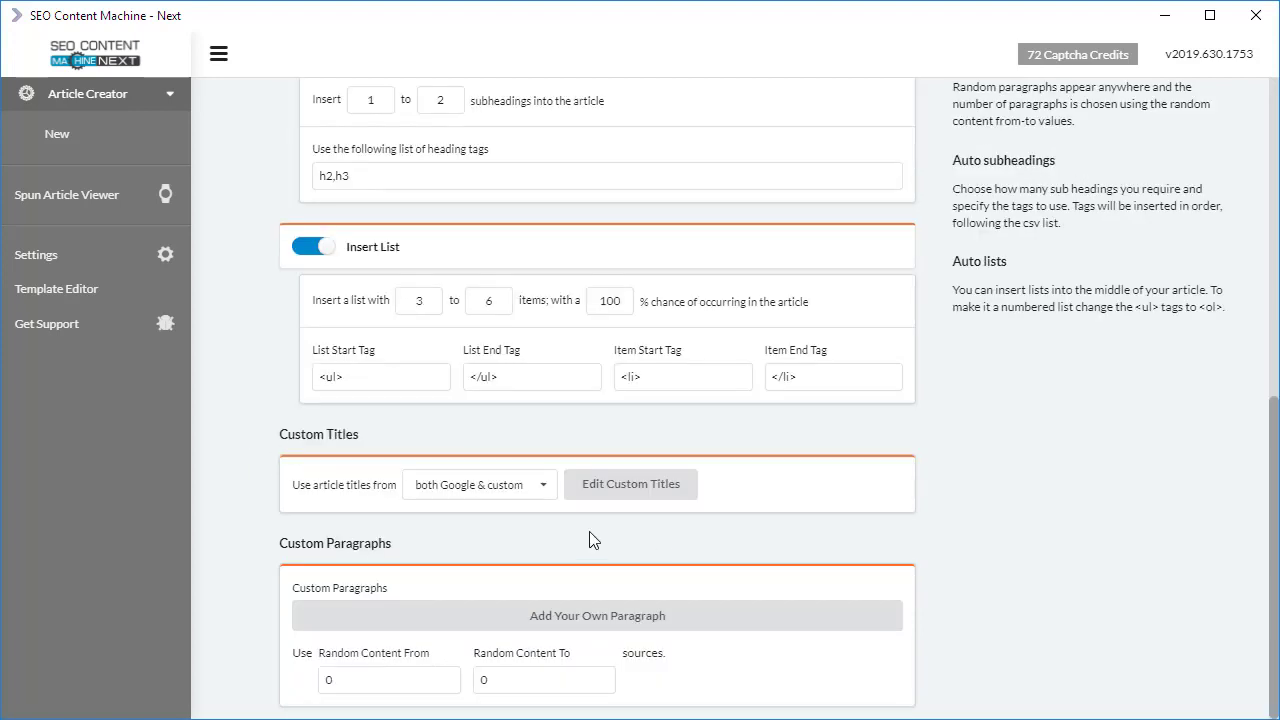
{"action": "left_click", "coordinate": [547, 490]}
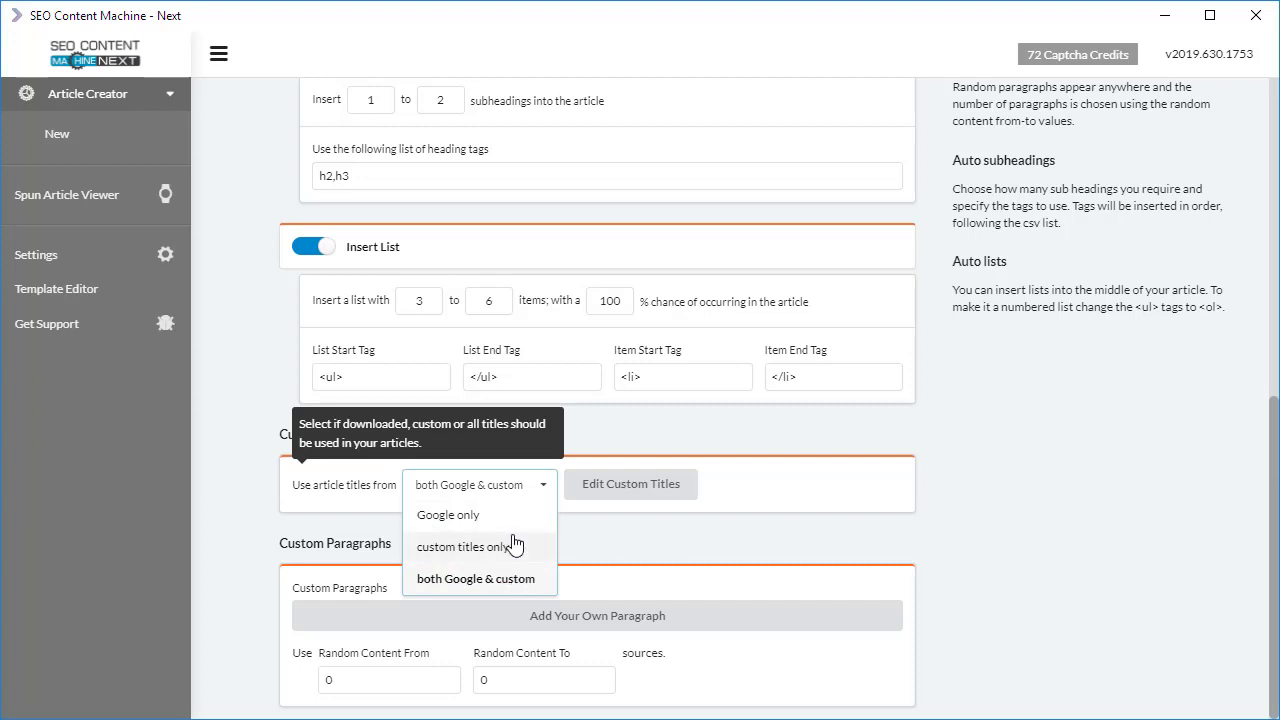
{"action": "left_click", "coordinate": [502, 517]}
{"action": "left_click", "coordinate": [538, 489]}
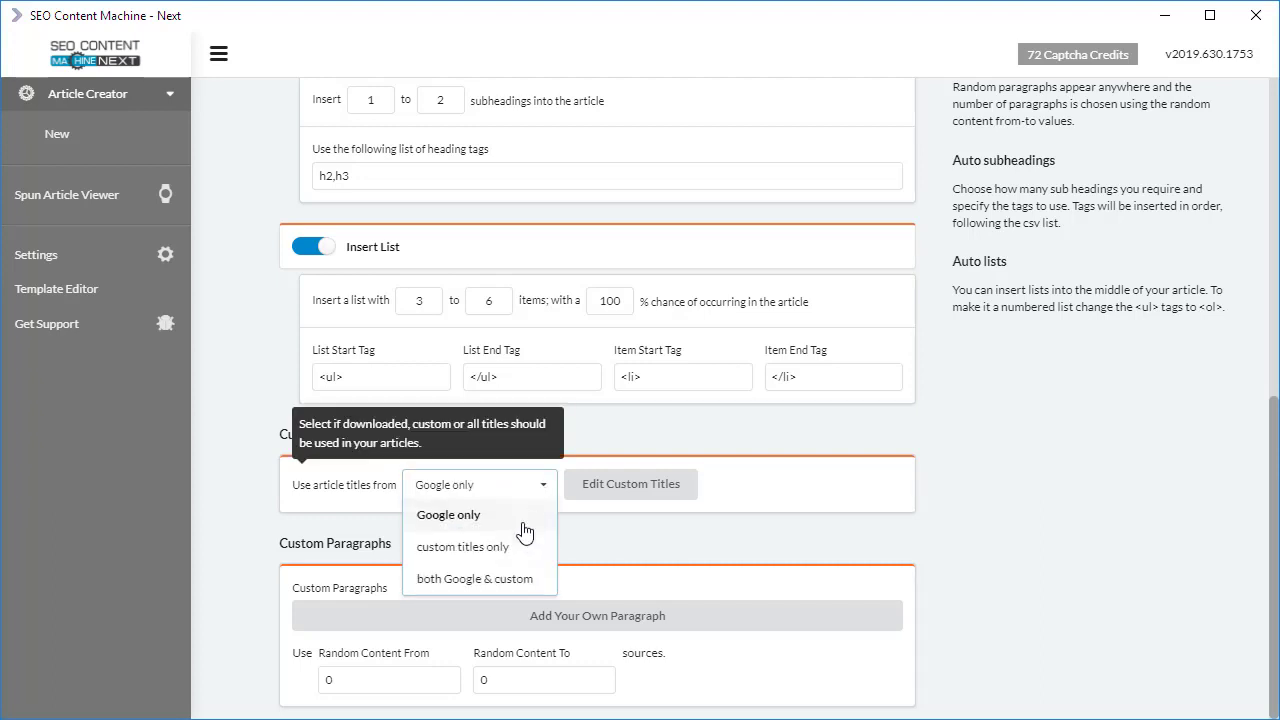
{"action": "left_click", "coordinate": [519, 541]}
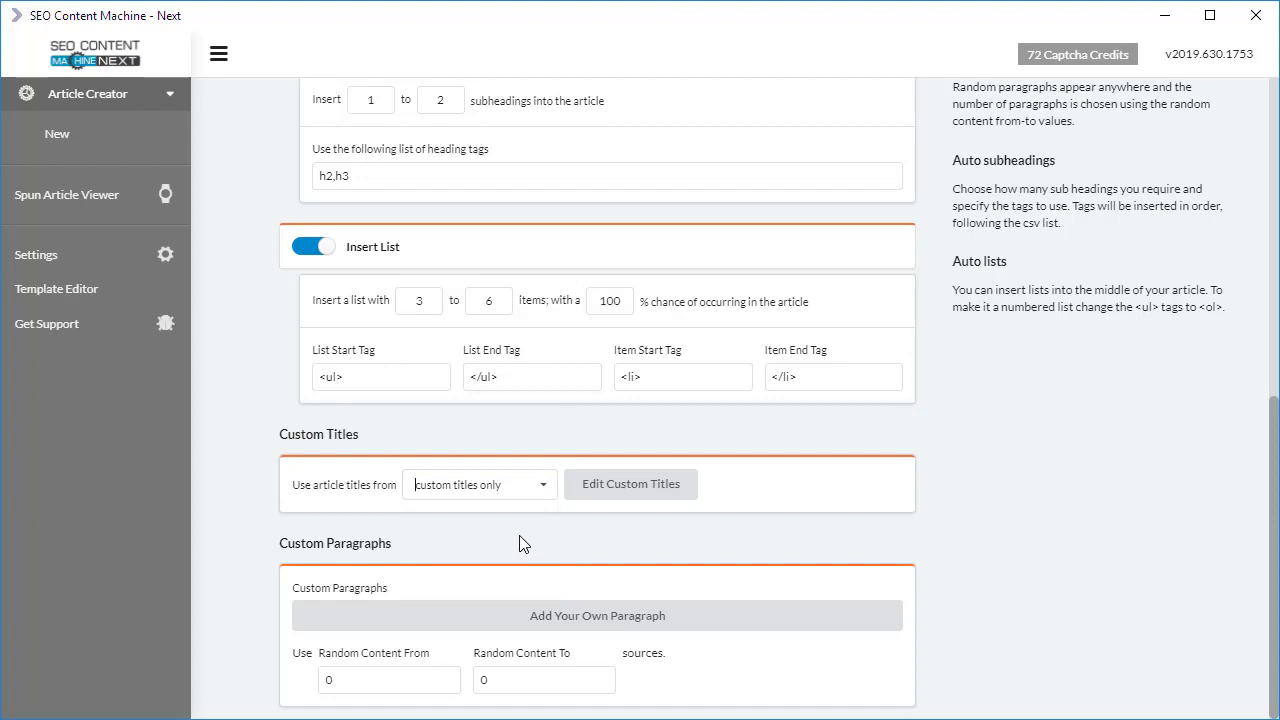
{"action": "left_click", "coordinate": [516, 490]}
{"action": "left_click", "coordinate": [481, 578]}
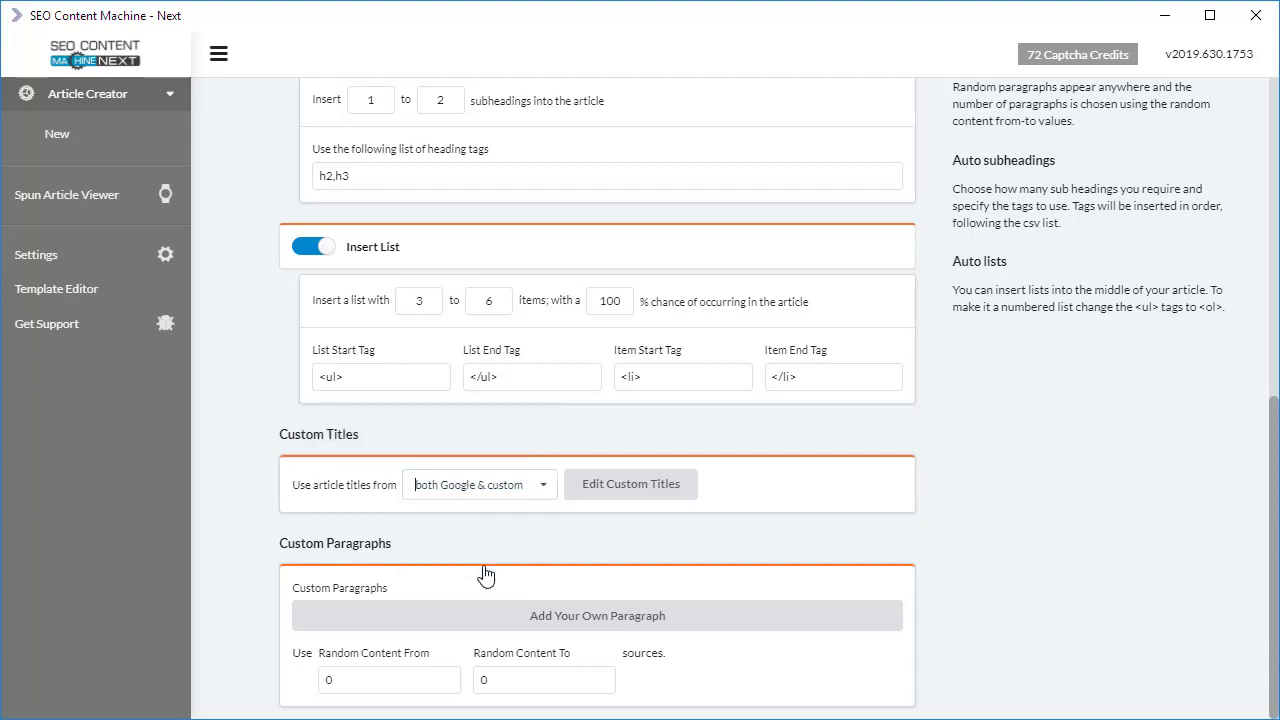
{"action": "left_click", "coordinate": [630, 490]}
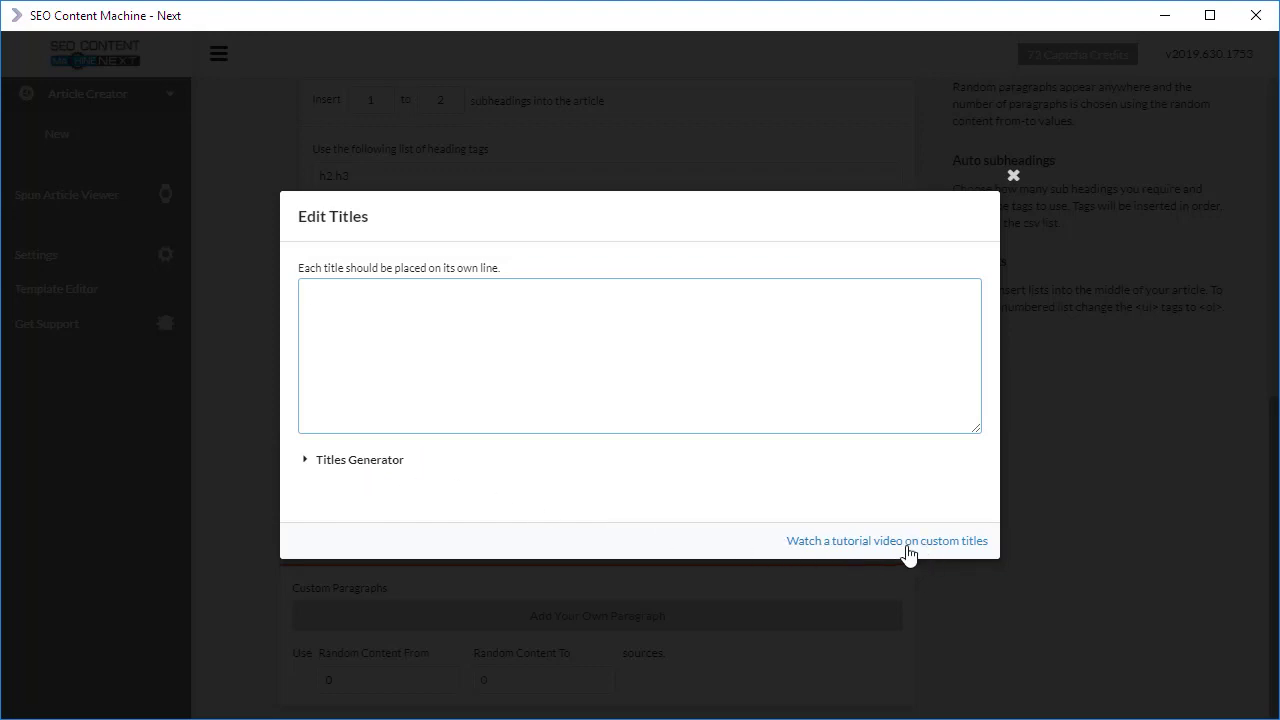
{"action": "left_click", "coordinate": [1083, 562]}
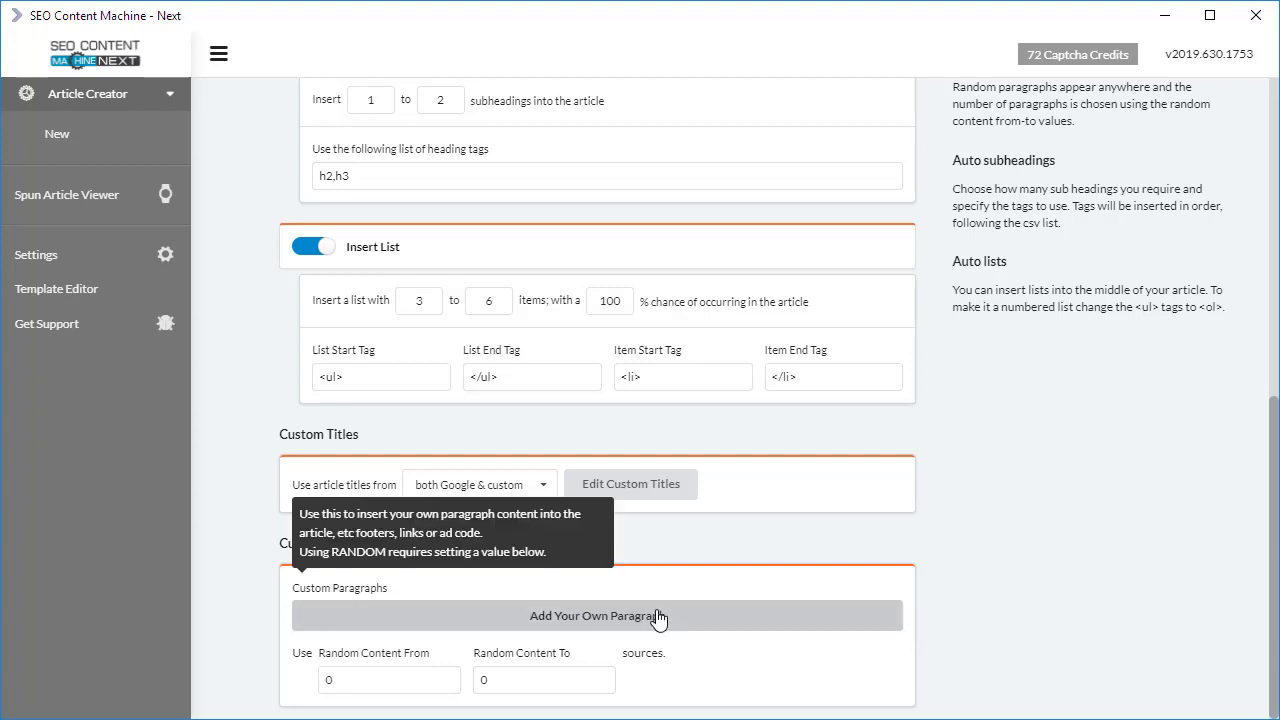
Step: Add a custom paragraph positioned in the Middle of the article and look at its content editor
{"action": "left_click", "coordinate": [594, 622]}
{"action": "scroll", "coordinate": [257, 571], "scroll_direction": "down", "scroll_amount": 1}
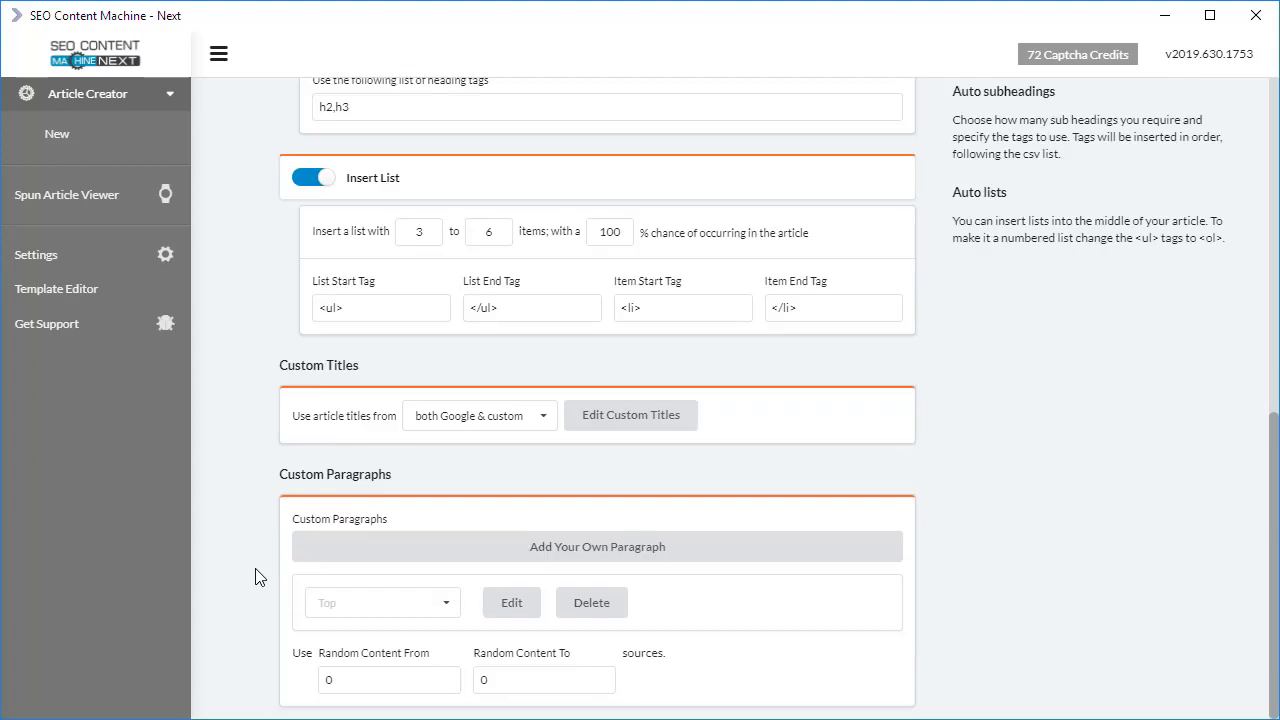
{"action": "left_click", "coordinate": [446, 602]}
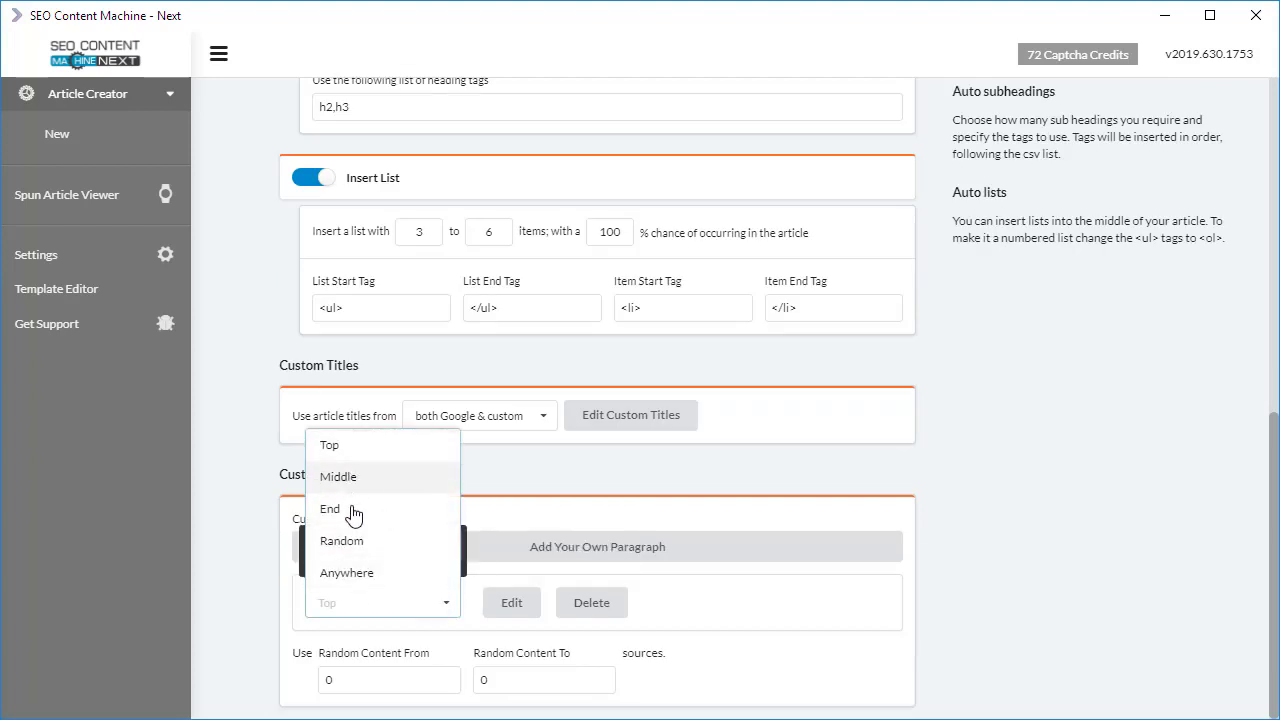
{"action": "left_click", "coordinate": [440, 482]}
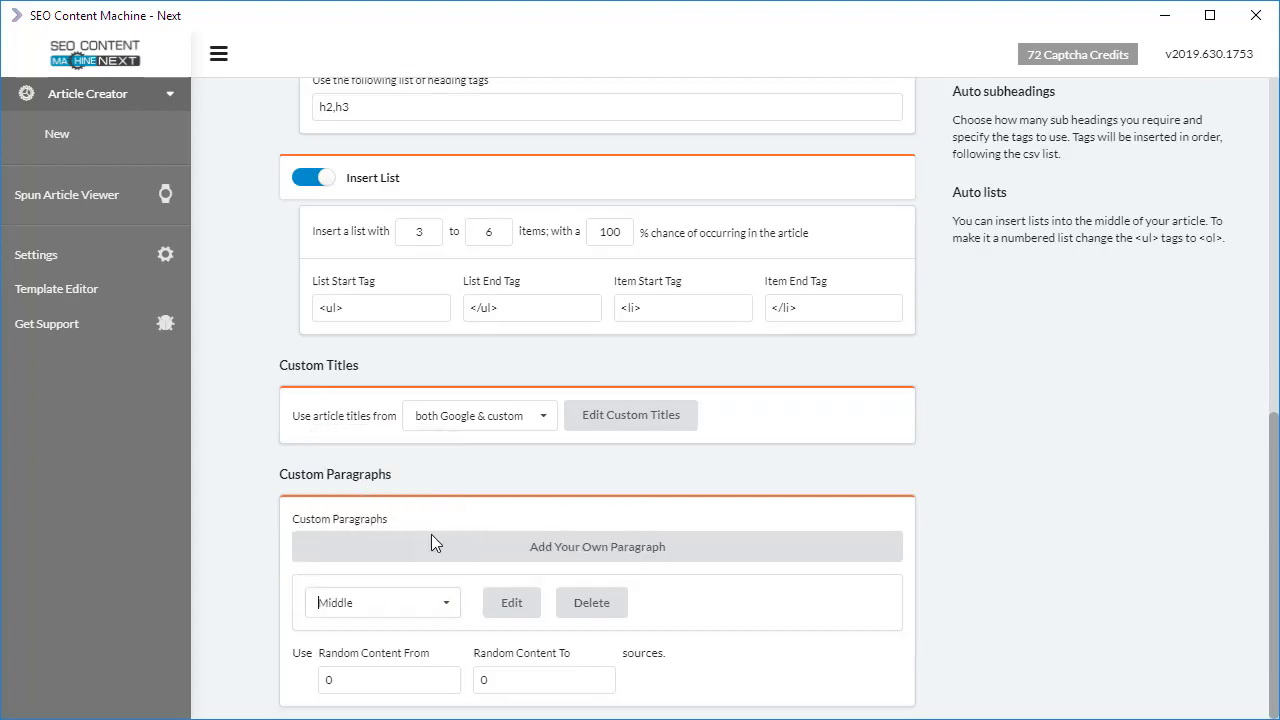
{"action": "left_click", "coordinate": [512, 604]}
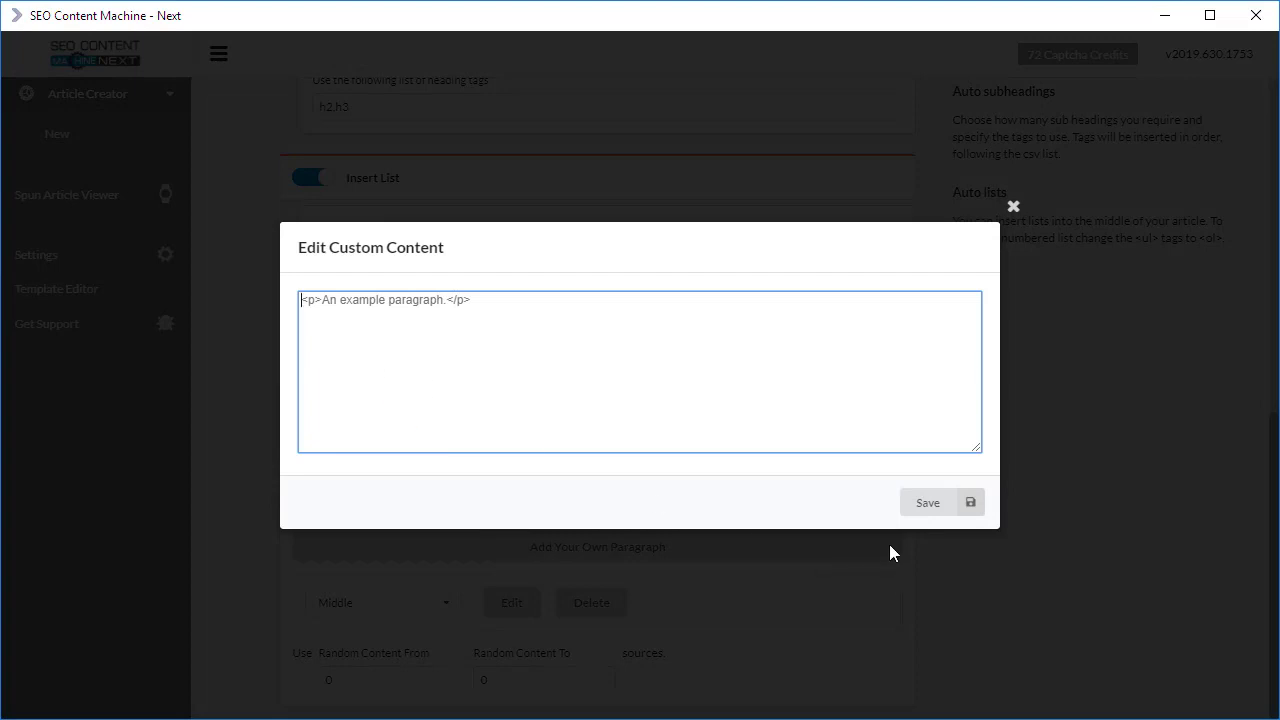
{"action": "left_click", "coordinate": [889, 597]}
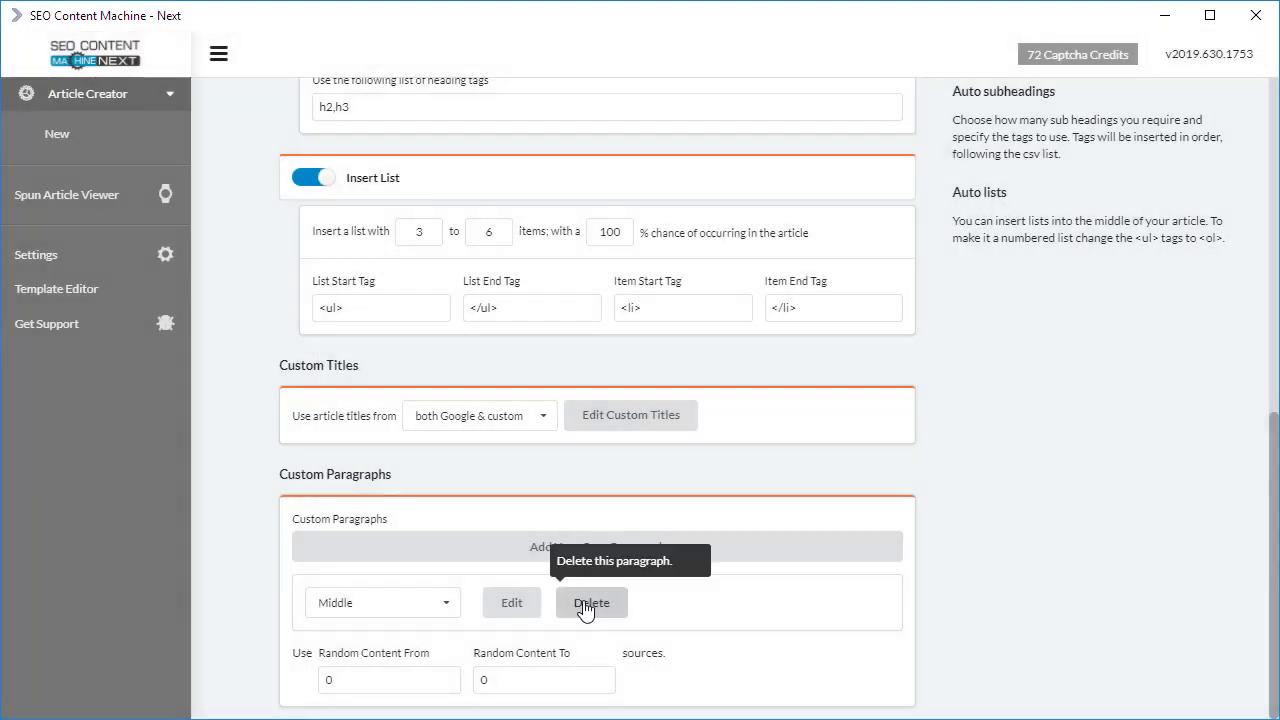
{"action": "left_click", "coordinate": [594, 519]}
Step: Add a new set of links to the article in the link settings
{"action": "scroll", "coordinate": [774, 623], "scroll_direction": "up", "scroll_amount": 8}
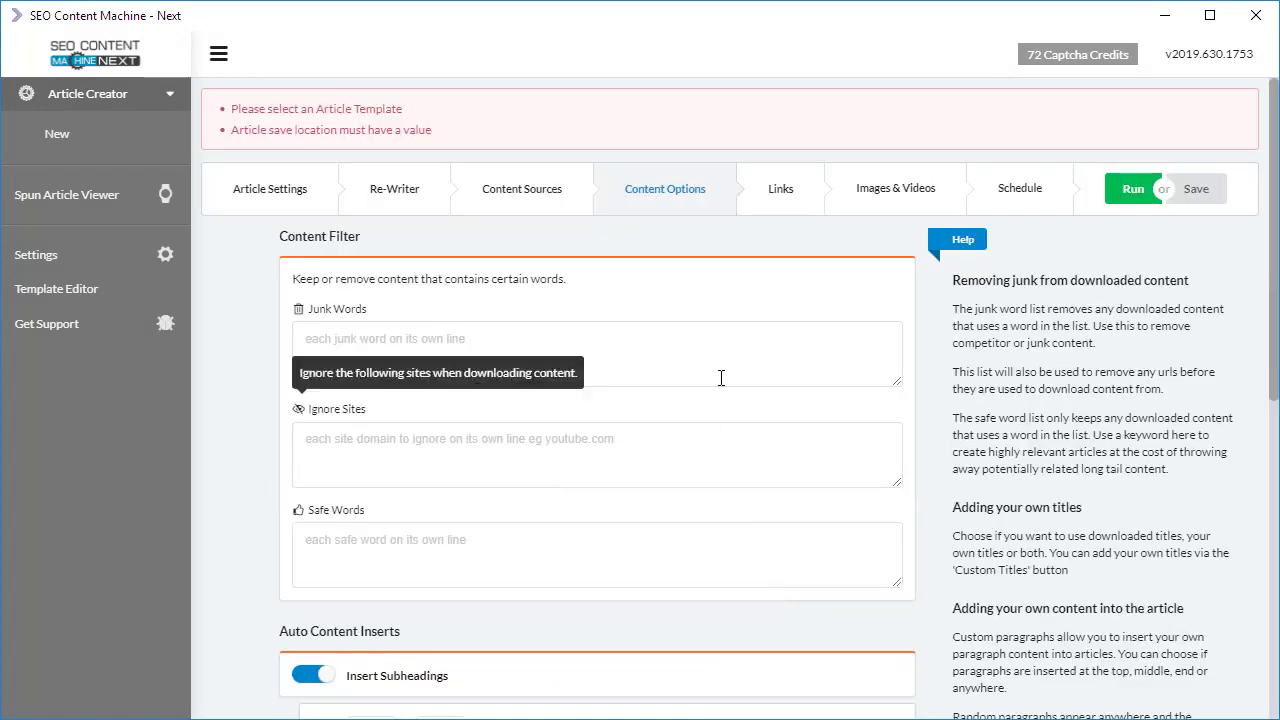
{"action": "left_click", "coordinate": [789, 194]}
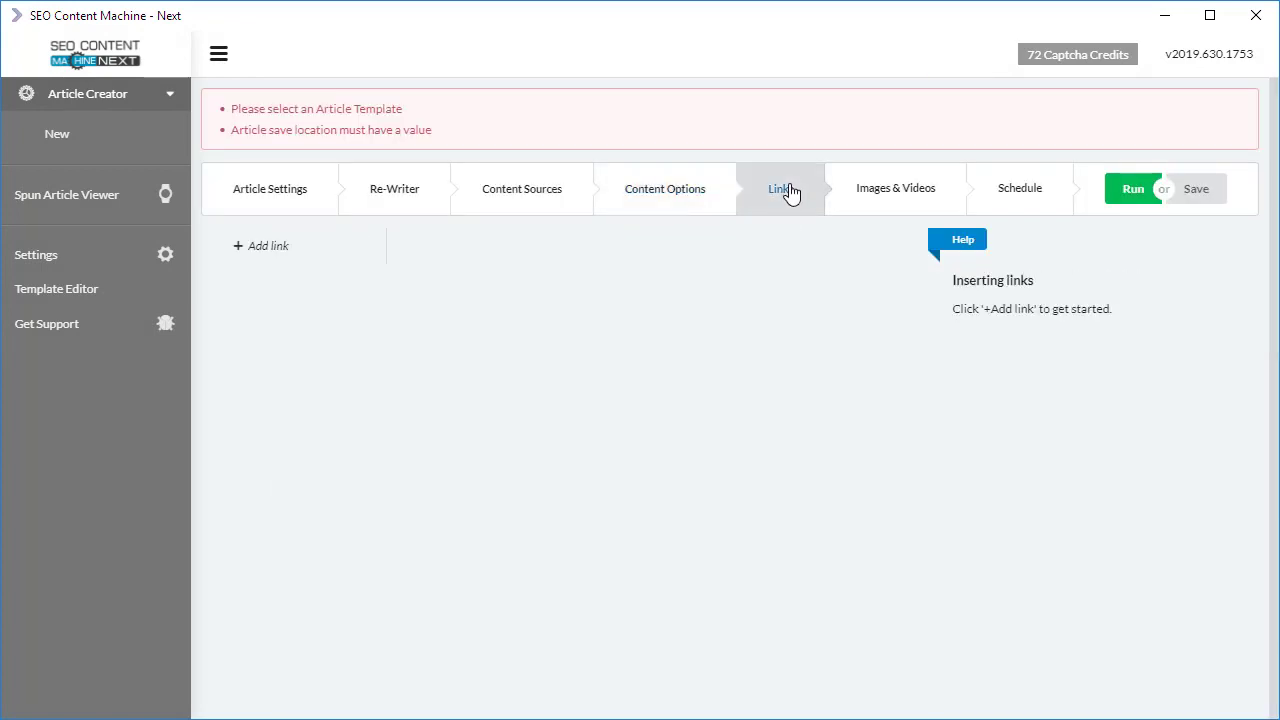
{"action": "left_click", "coordinate": [277, 248]}
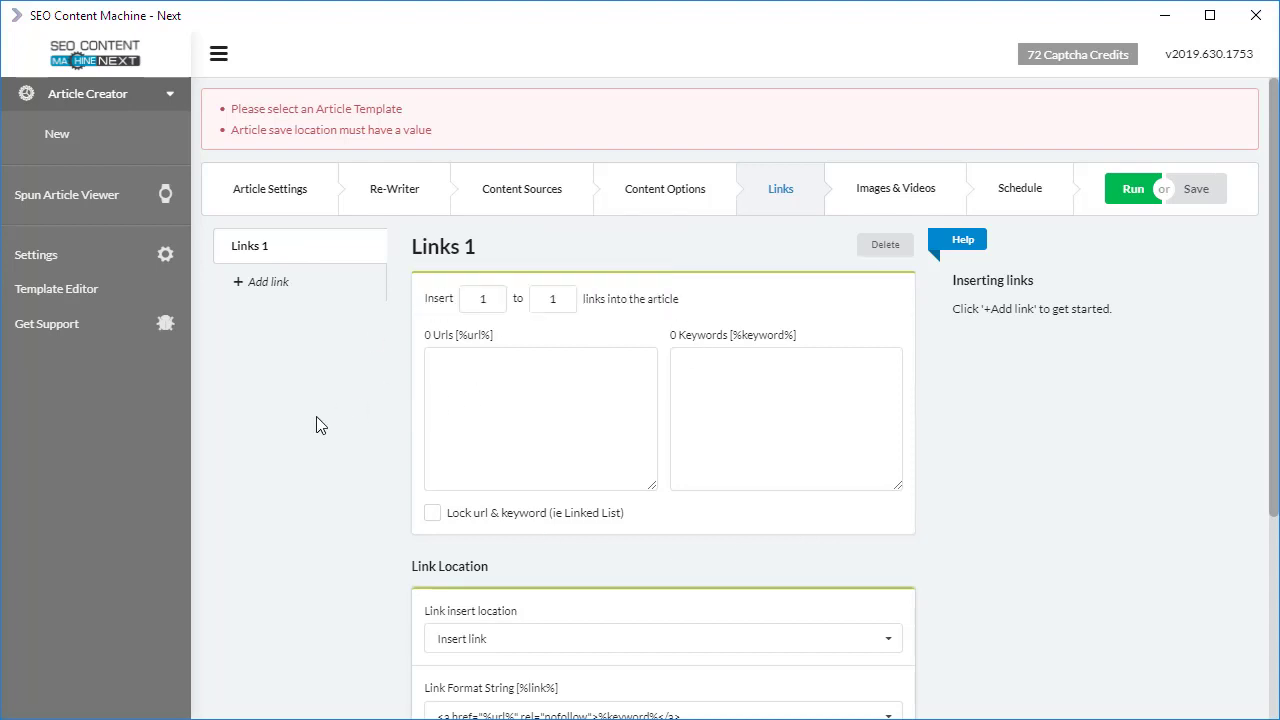
Step: Examine the link insert location options, the number of generic link texts and the generic link text list of Links 1
{"action": "scroll", "coordinate": [310, 426], "scroll_direction": "down", "scroll_amount": 3}
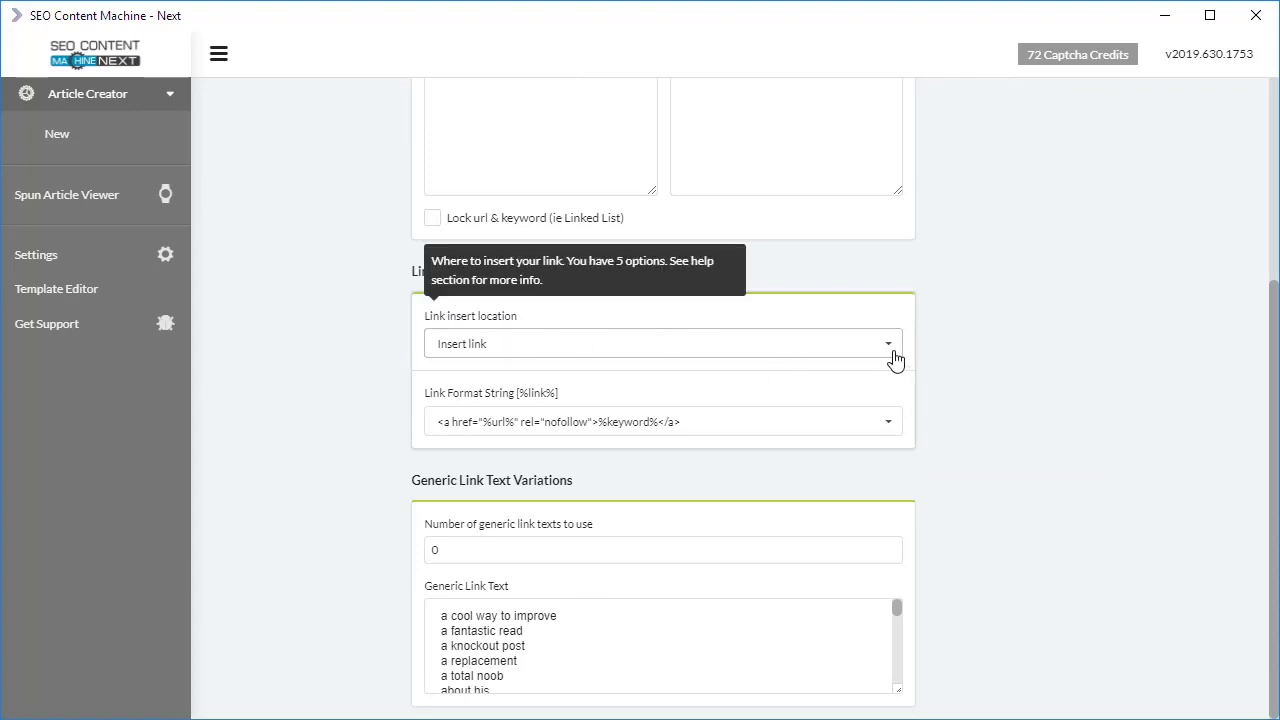
{"action": "left_click", "coordinate": [893, 359]}
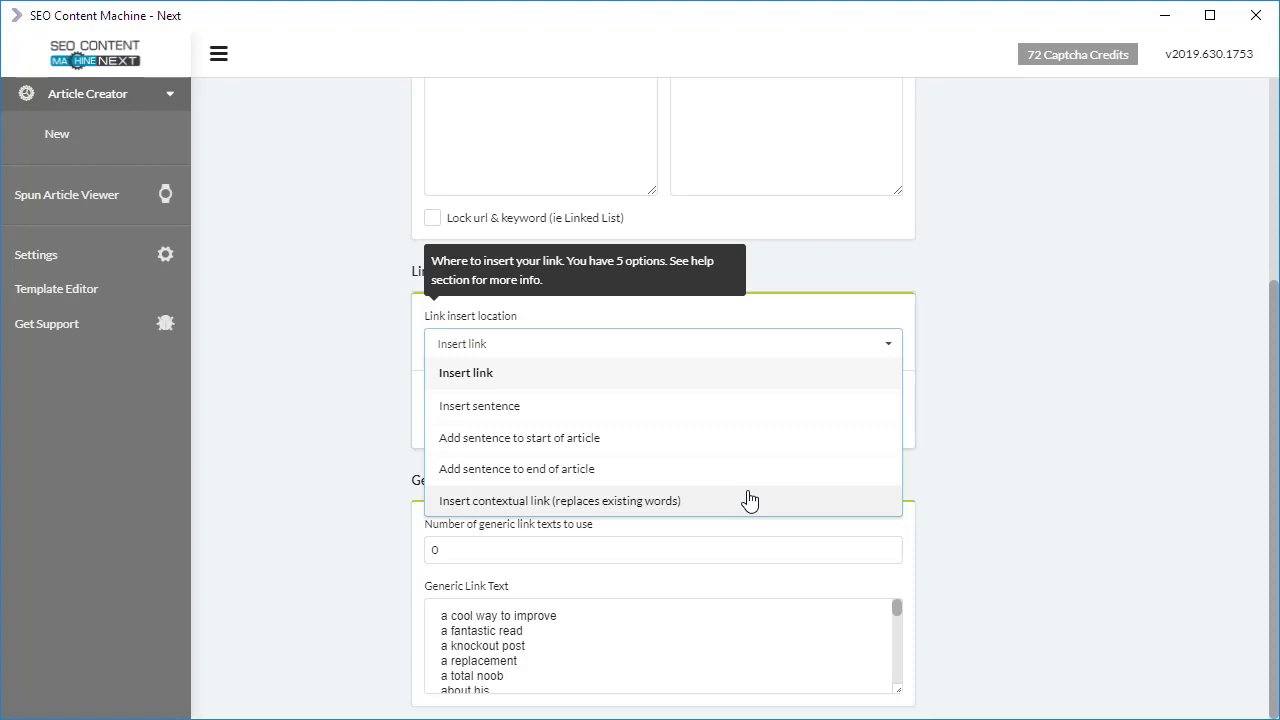
{"action": "left_click", "coordinate": [313, 497]}
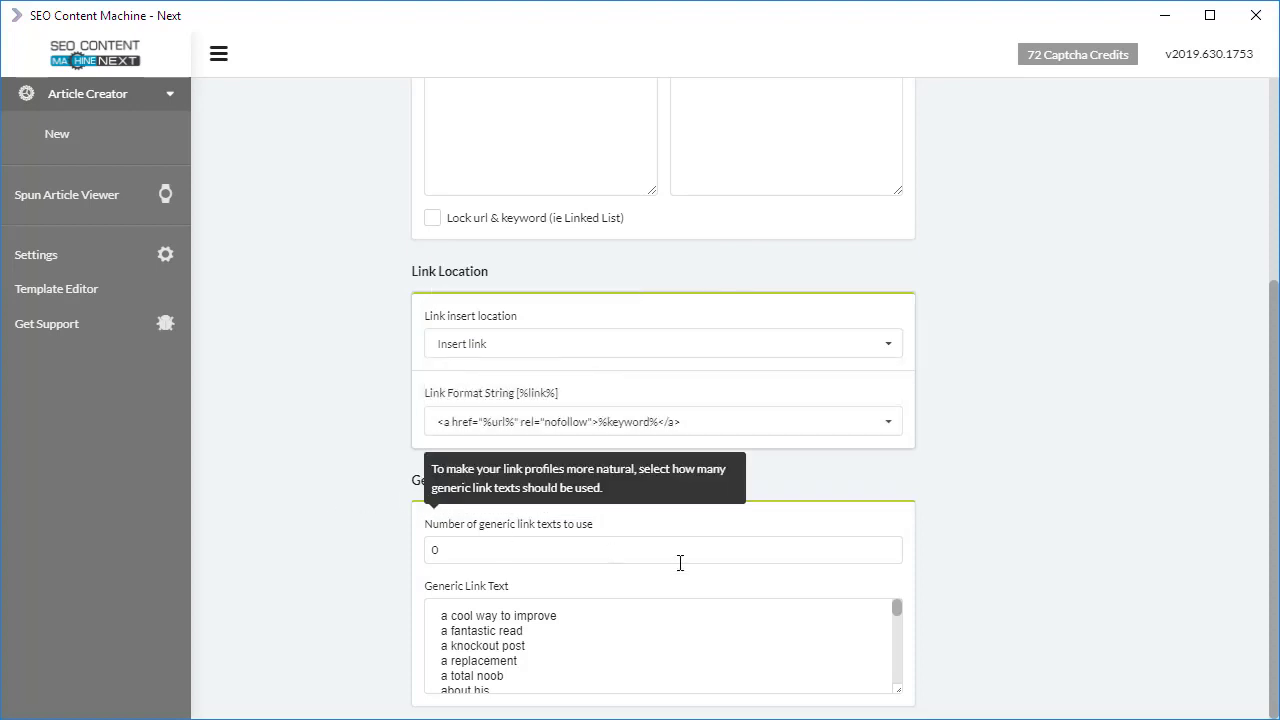
{"action": "left_click", "coordinate": [680, 563]}
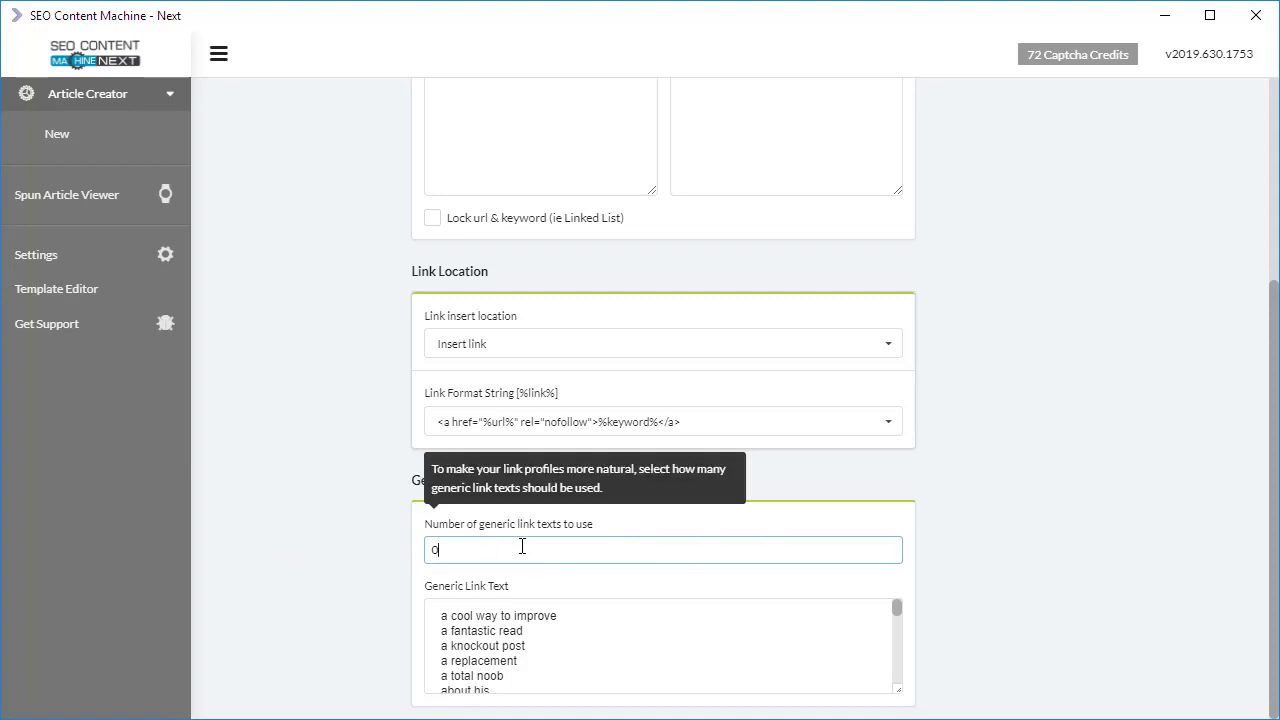
{"action": "left_click_drag", "start_coordinate": [440, 552], "coordinate": [405, 561]}
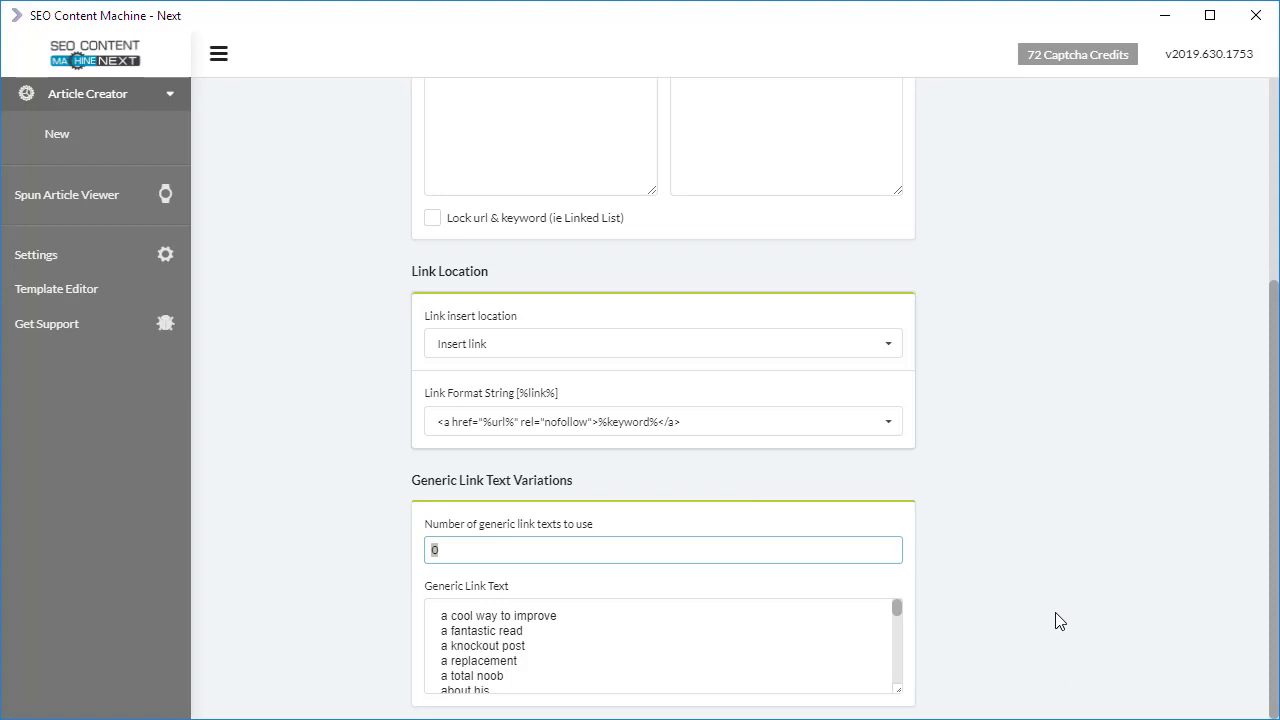
{"action": "left_click", "coordinate": [689, 628]}
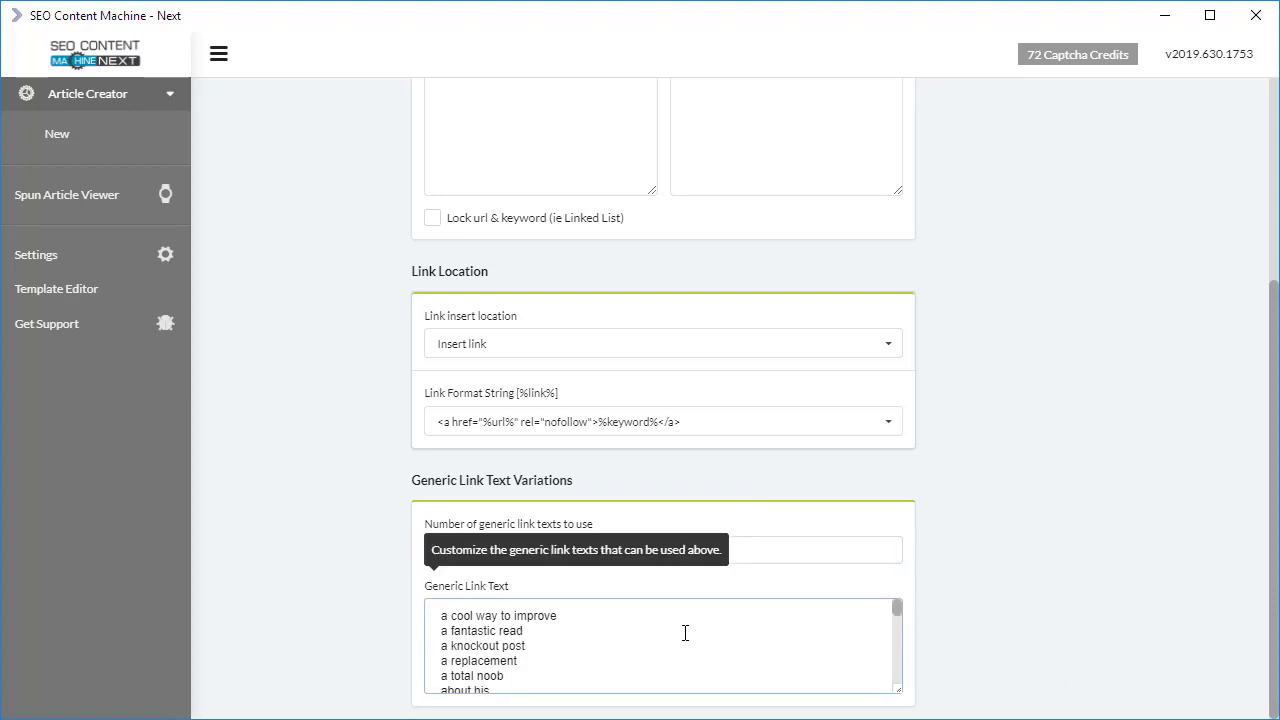
{"action": "left_click_drag", "start_coordinate": [474, 622], "coordinate": [512, 636]}
{"action": "left_click", "coordinate": [622, 640]}
Step: Enable image insertion in the image and video settings and expand the advanced image settings
{"action": "scroll", "coordinate": [844, 620], "scroll_direction": "up", "scroll_amount": 3}
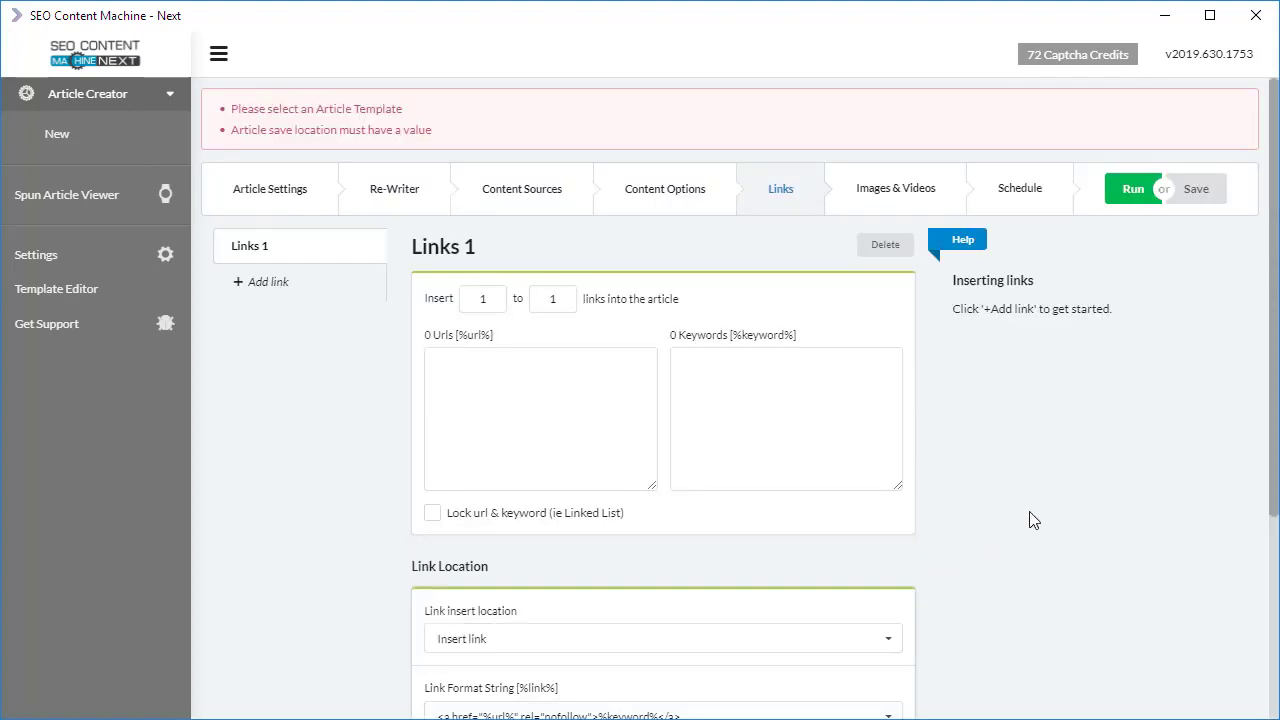
{"action": "left_click", "coordinate": [922, 200]}
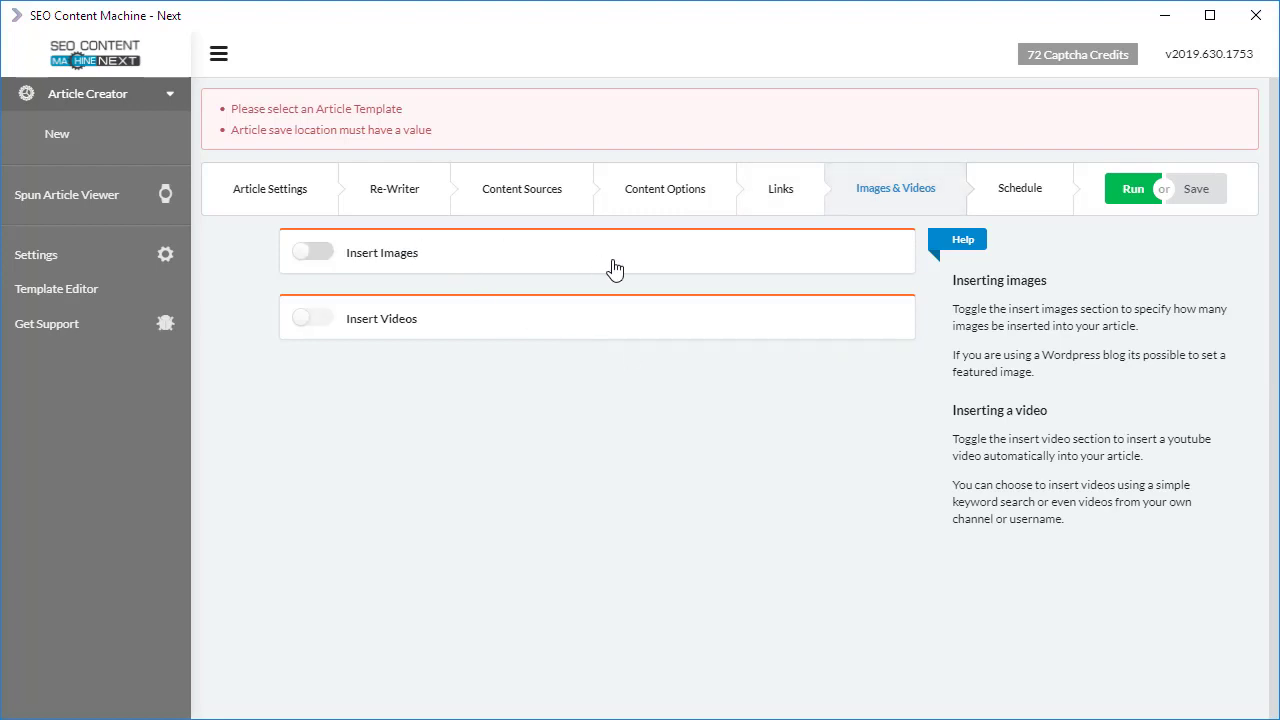
{"action": "left_click", "coordinate": [385, 254]}
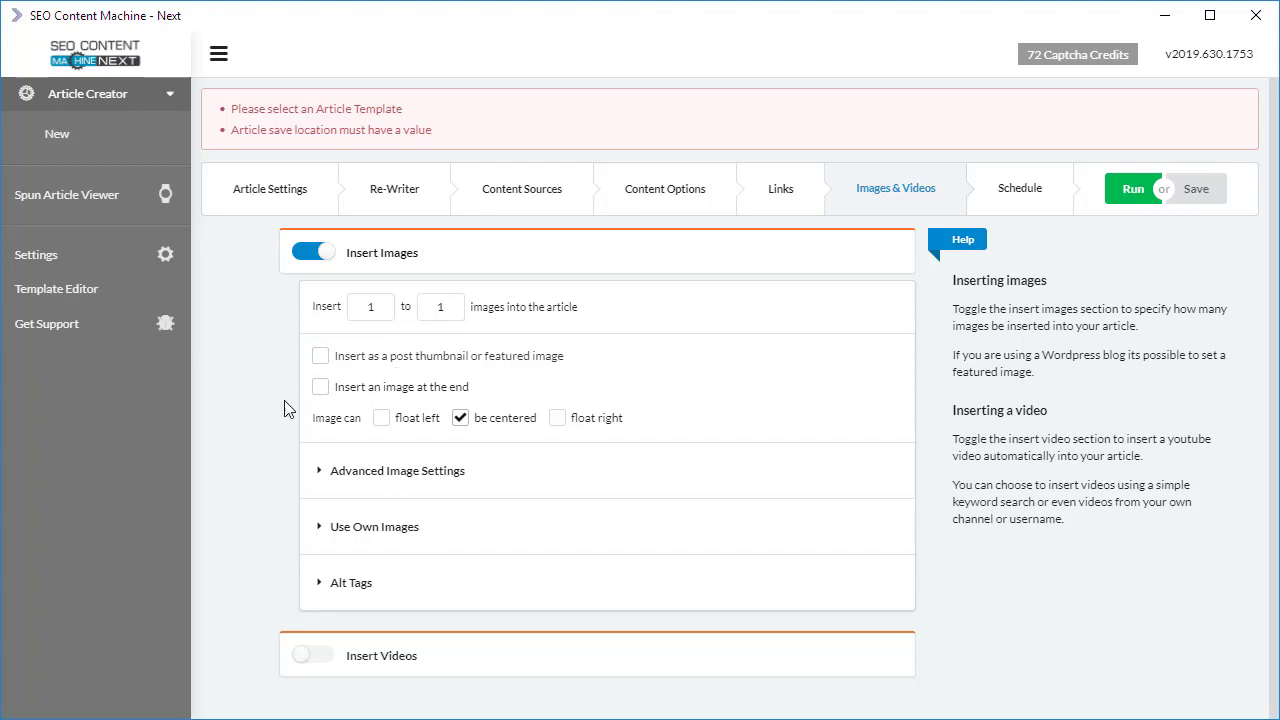
{"action": "left_click", "coordinate": [395, 480]}
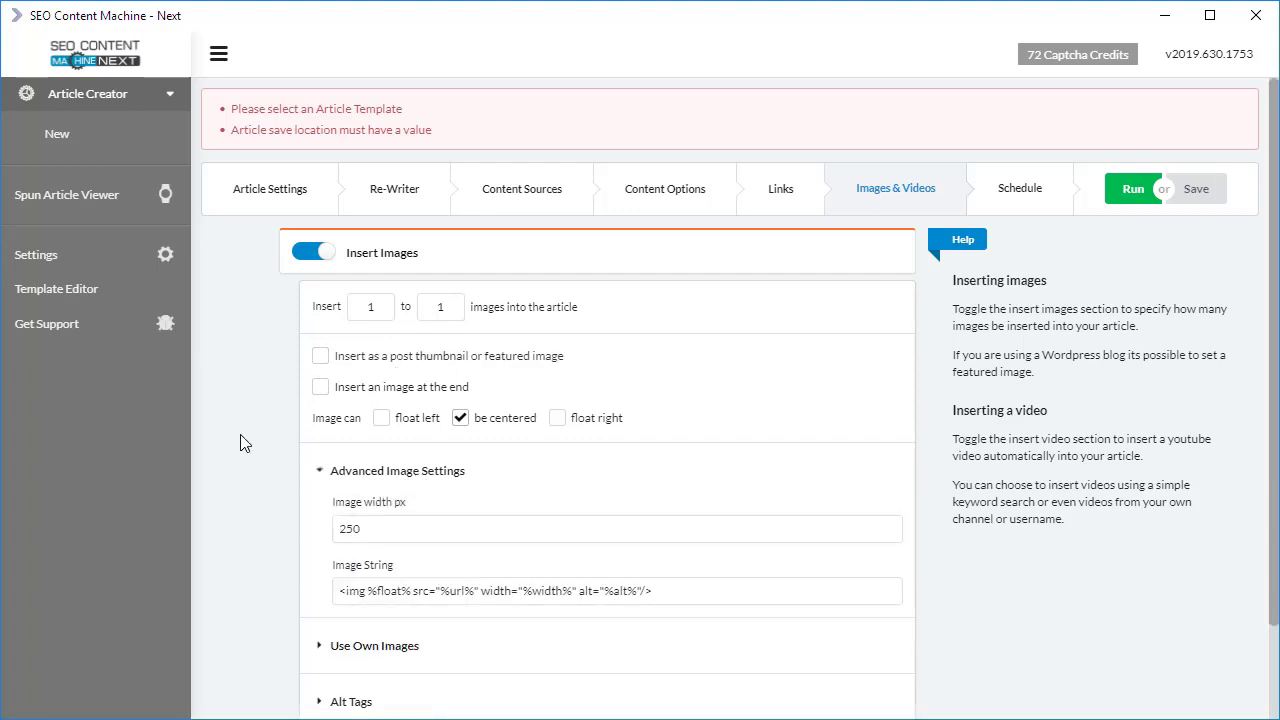
{"action": "scroll", "coordinate": [240, 434], "scroll_direction": "down", "scroll_amount": 1}
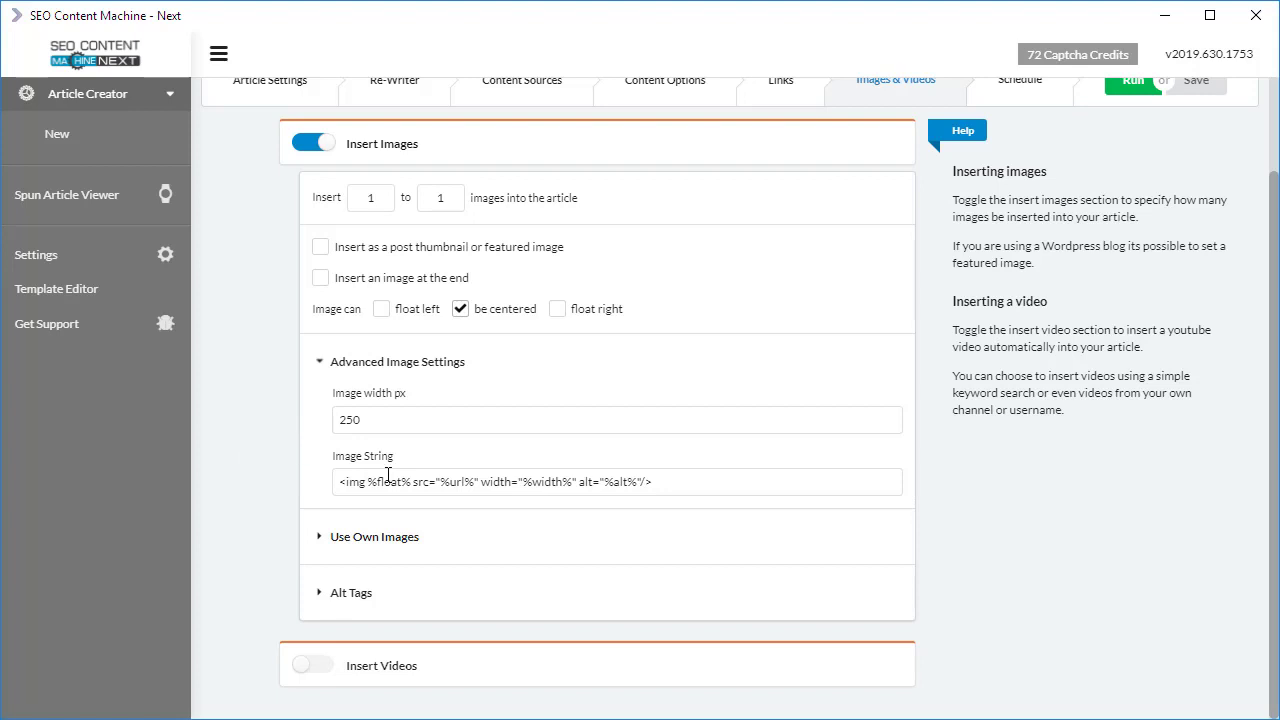
Step: Set the article's own images to come from custom image urls and expand the alt tag settings
{"action": "left_click", "coordinate": [360, 540]}
{"action": "scroll", "coordinate": [249, 515], "scroll_direction": "down", "scroll_amount": 2}
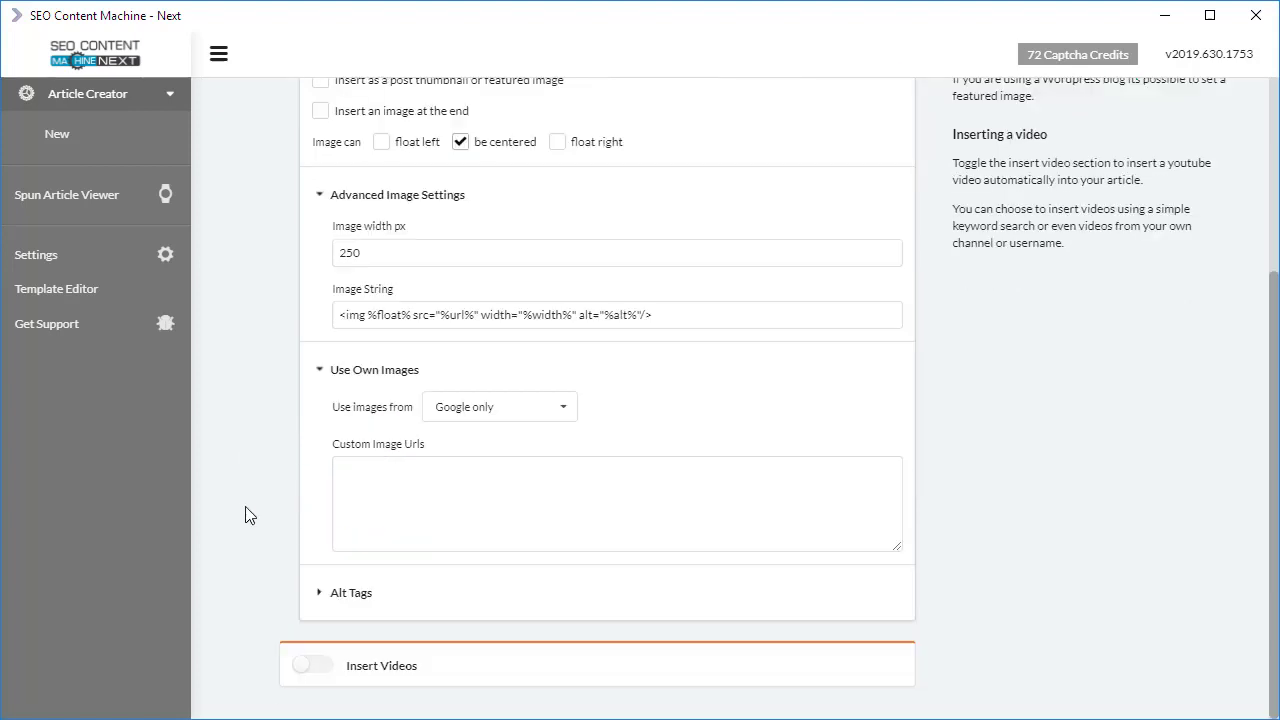
{"action": "left_click", "coordinate": [549, 409]}
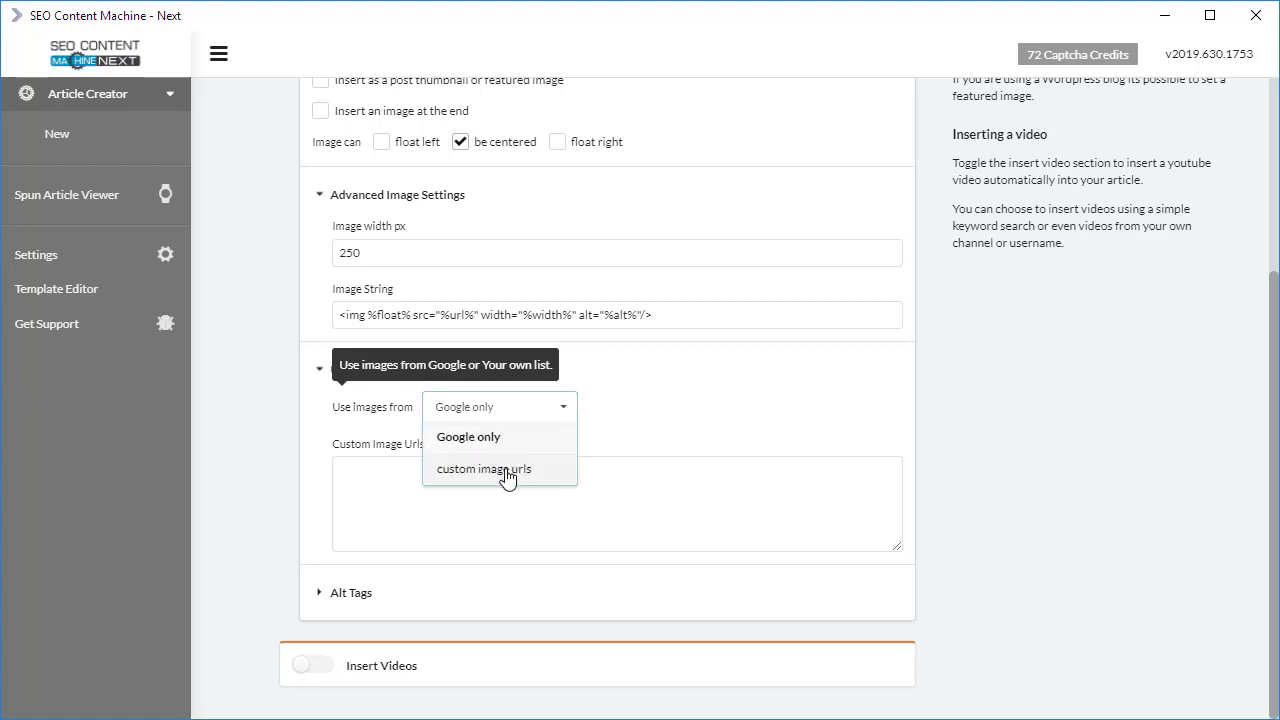
{"action": "left_click", "coordinate": [507, 470]}
{"action": "left_click", "coordinate": [491, 497]}
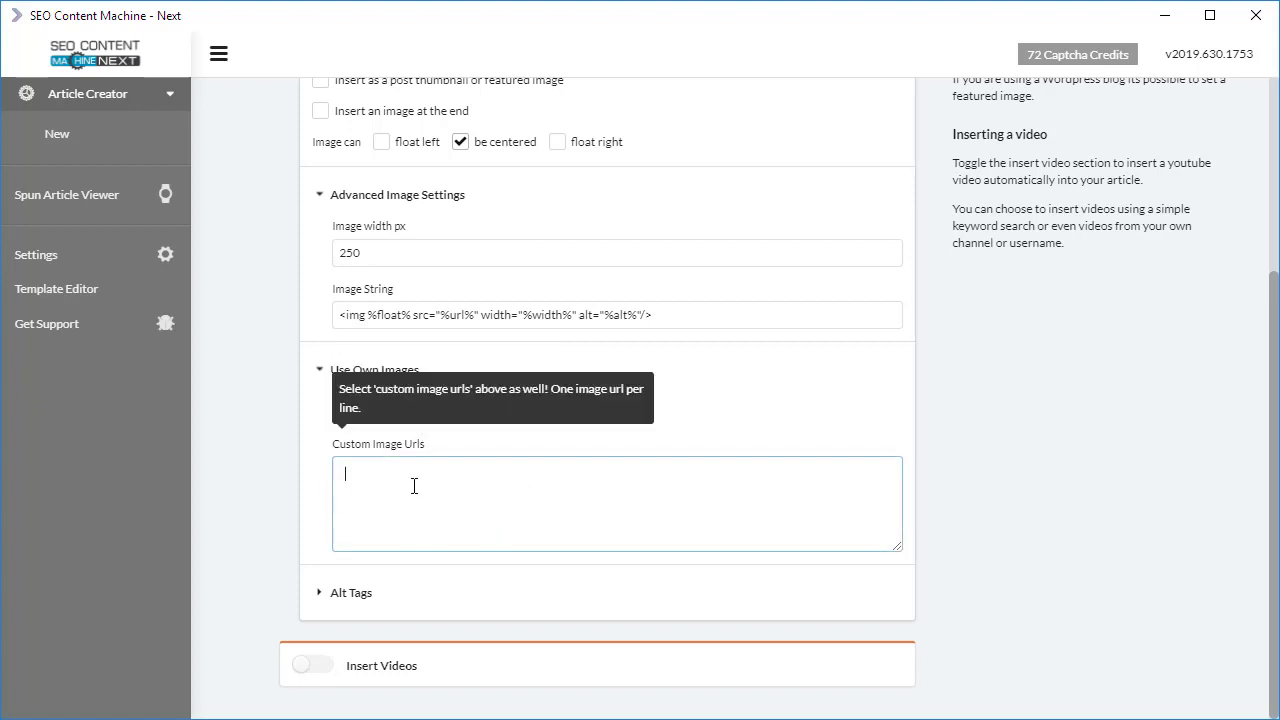
{"action": "left_click", "coordinate": [263, 514]}
{"action": "left_click", "coordinate": [348, 594]}
{"action": "scroll", "coordinate": [227, 477], "scroll_direction": "down", "scroll_amount": 2}
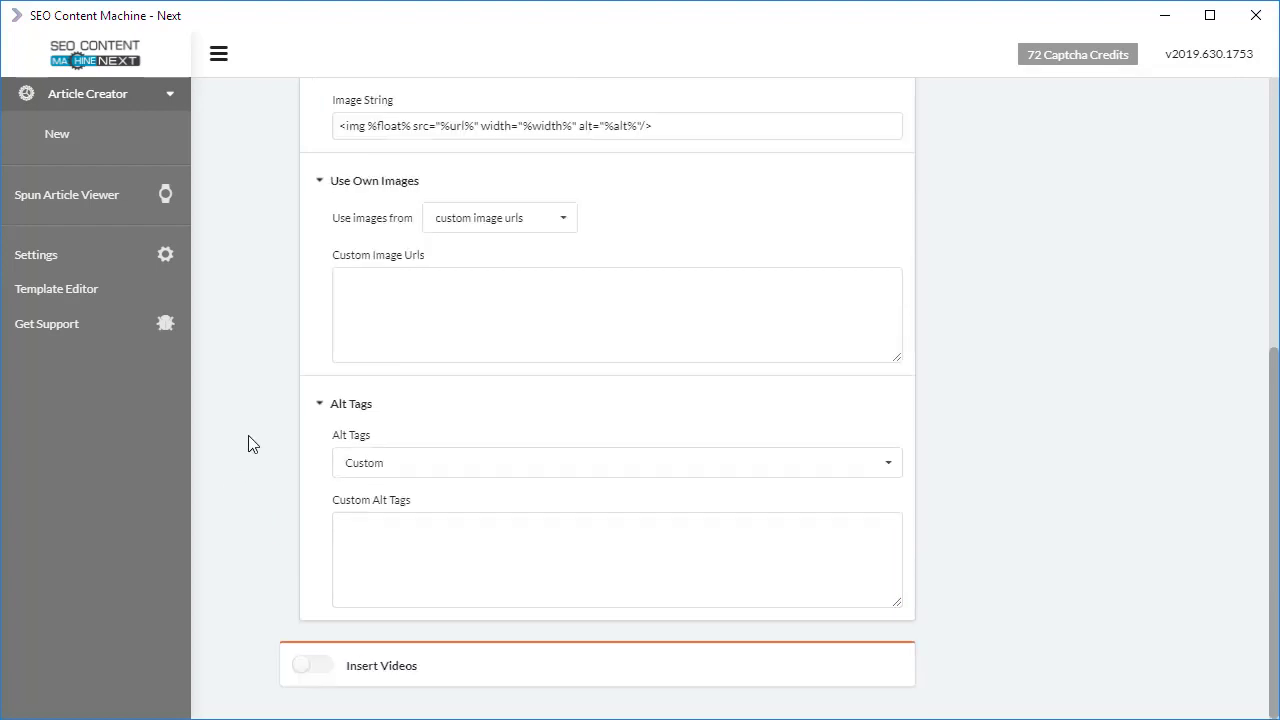
Step: Disable image insertion, enable video insertion instead, and expand the Youtube search settings
{"action": "scroll", "coordinate": [248, 443], "scroll_direction": "up", "scroll_amount": 10}
{"action": "left_click", "coordinate": [310, 252]}
{"action": "left_click", "coordinate": [314, 319]}
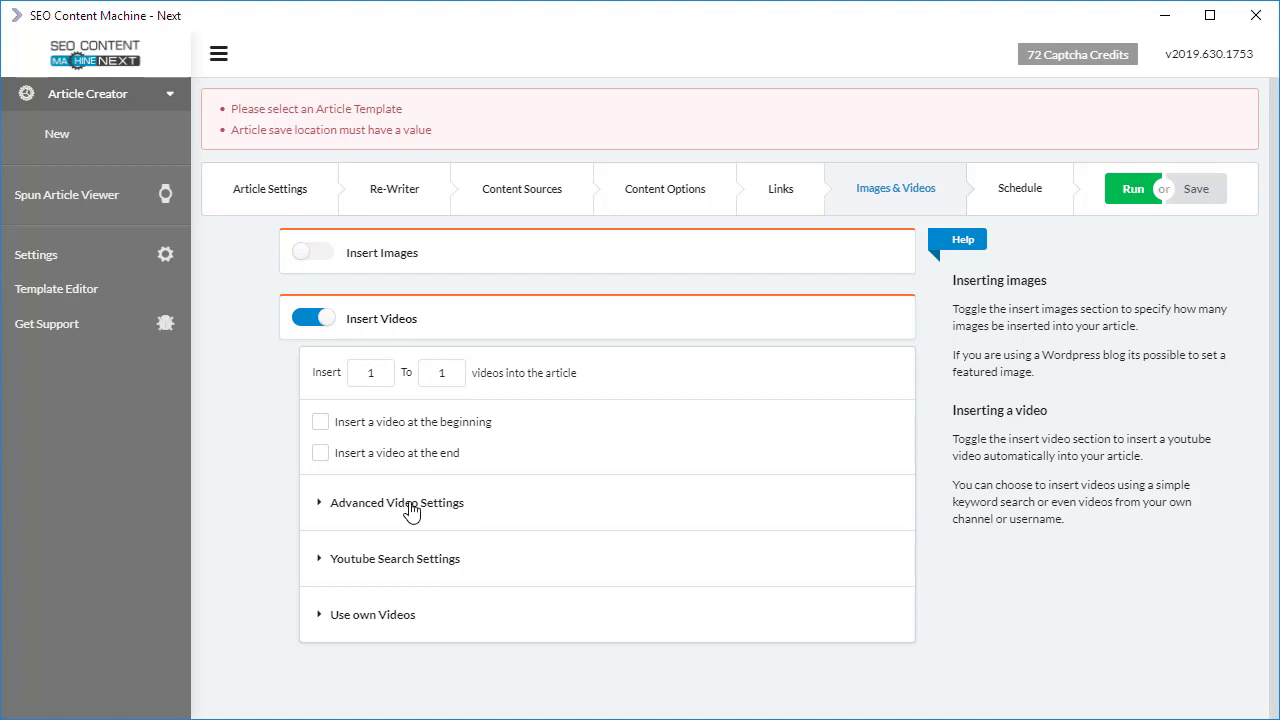
{"action": "left_click", "coordinate": [322, 553]}
{"action": "scroll", "coordinate": [280, 537], "scroll_direction": "down", "scroll_amount": 1}
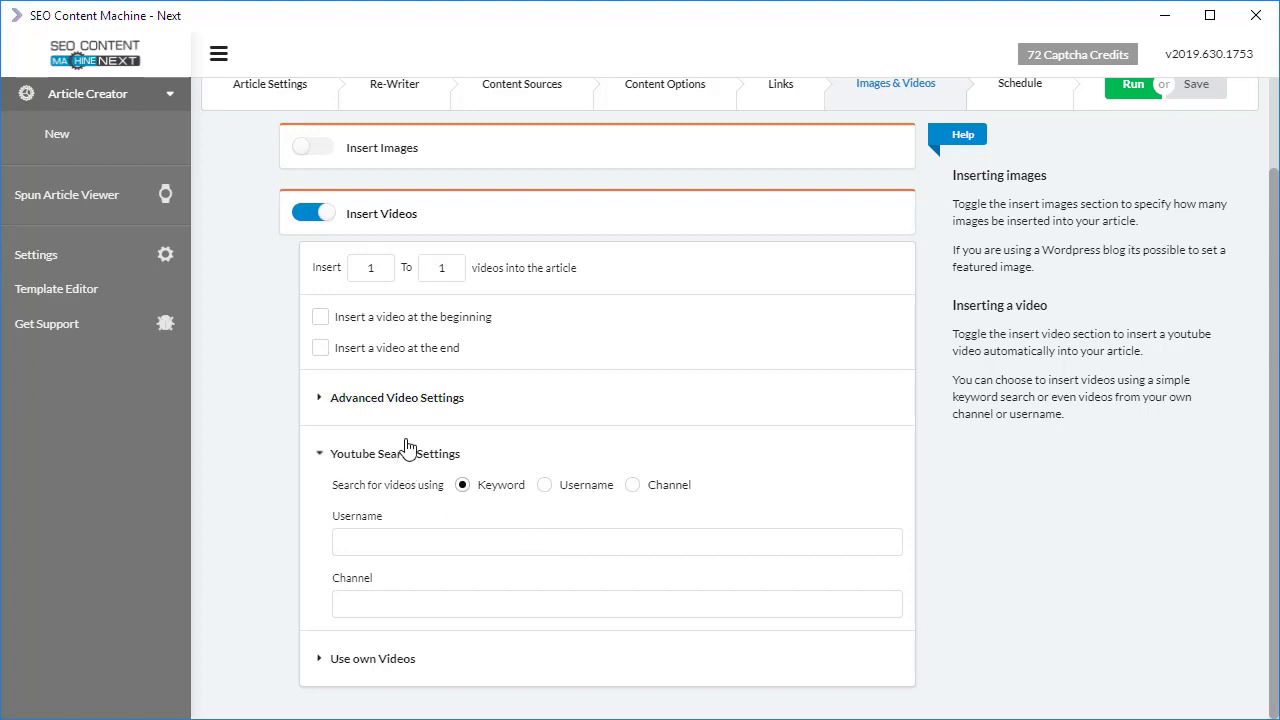
Step: Expand the advanced video settings, check the Youtube insert type, and expand the settings for using own videos
{"action": "left_click", "coordinate": [424, 398]}
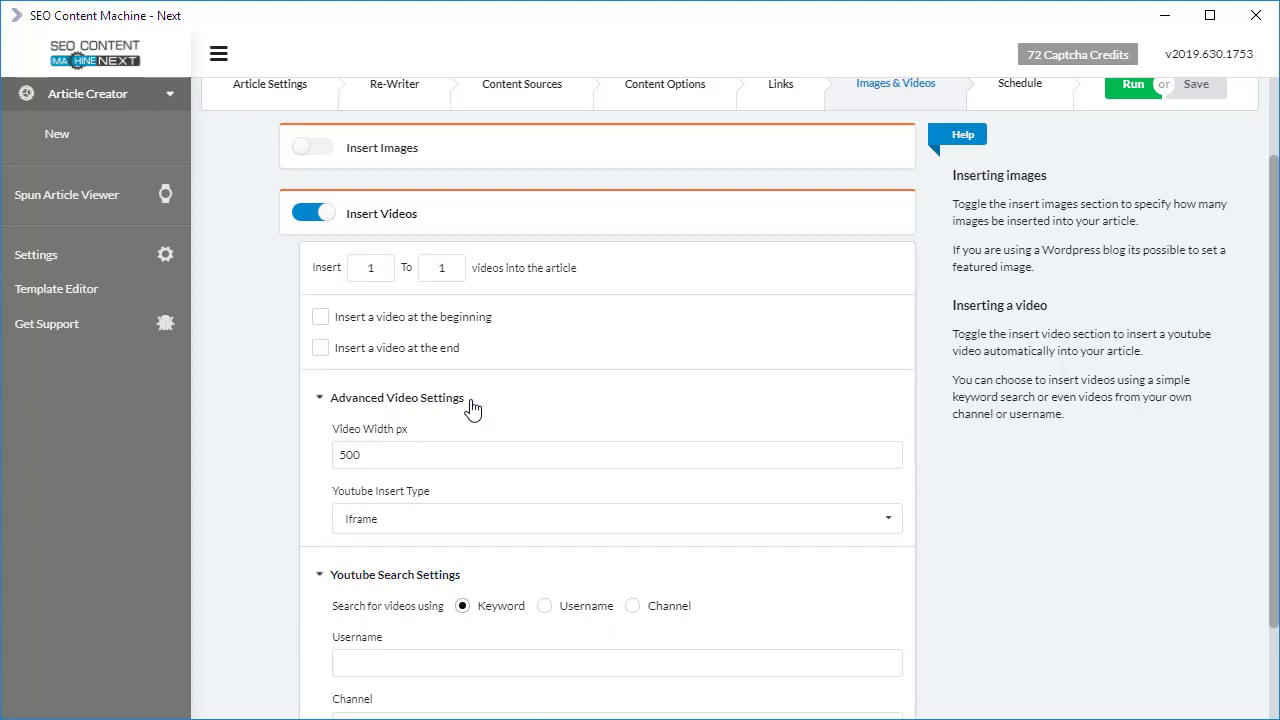
{"action": "left_click", "coordinate": [460, 516]}
{"action": "left_click", "coordinate": [248, 526]}
{"action": "scroll", "coordinate": [240, 520], "scroll_direction": "down", "scroll_amount": 1}
{"action": "left_click", "coordinate": [375, 657]}
{"action": "scroll", "coordinate": [223, 560], "scroll_direction": "down", "scroll_amount": 2}
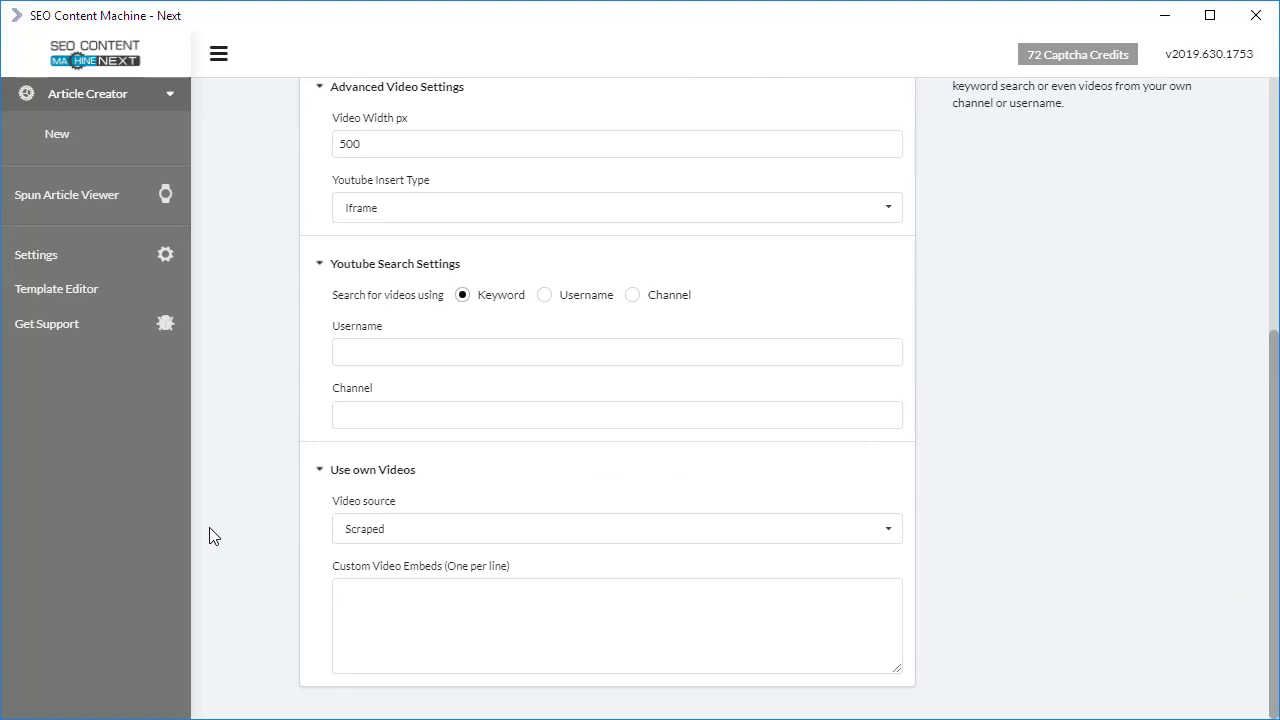
Step: Set the video source to Custom and activate the custom video embeds field
{"action": "left_click", "coordinate": [441, 526]}
{"action": "left_click", "coordinate": [428, 600]}
{"action": "left_click", "coordinate": [412, 602]}
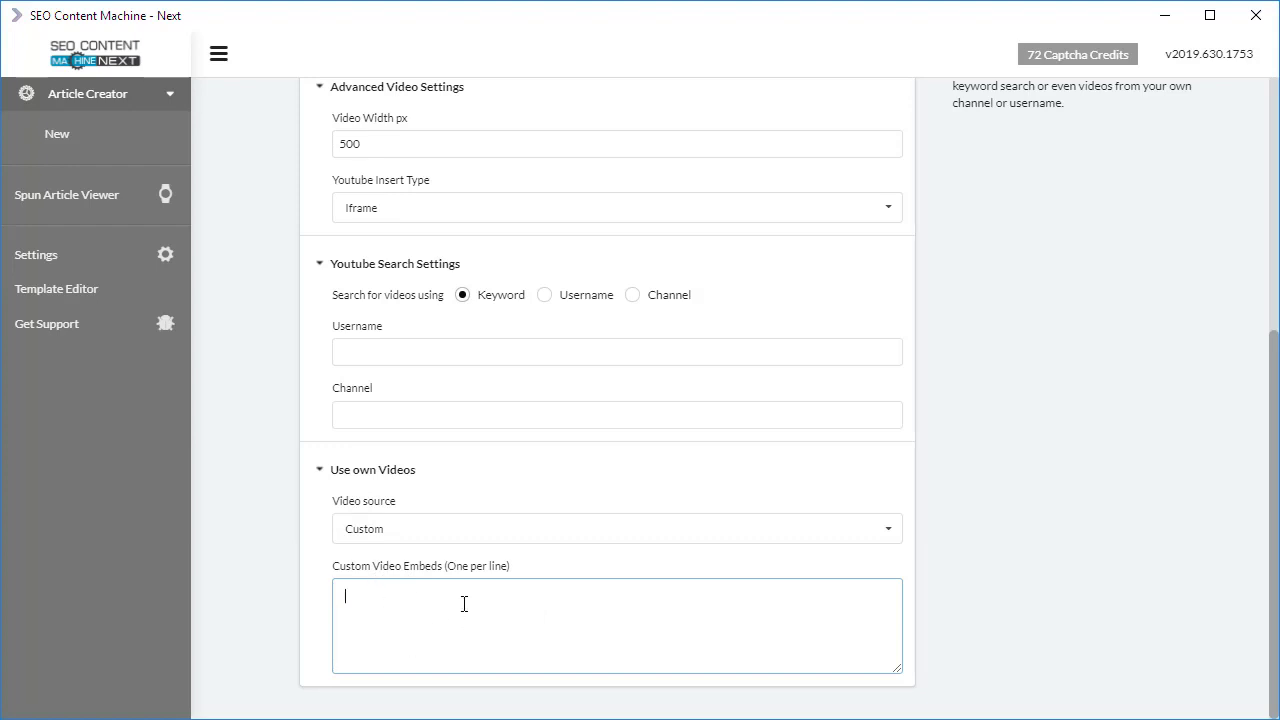
Step: Disable video insertion and open the task's schedule settings
{"action": "scroll", "coordinate": [468, 632], "scroll_direction": "up", "scroll_amount": 5}
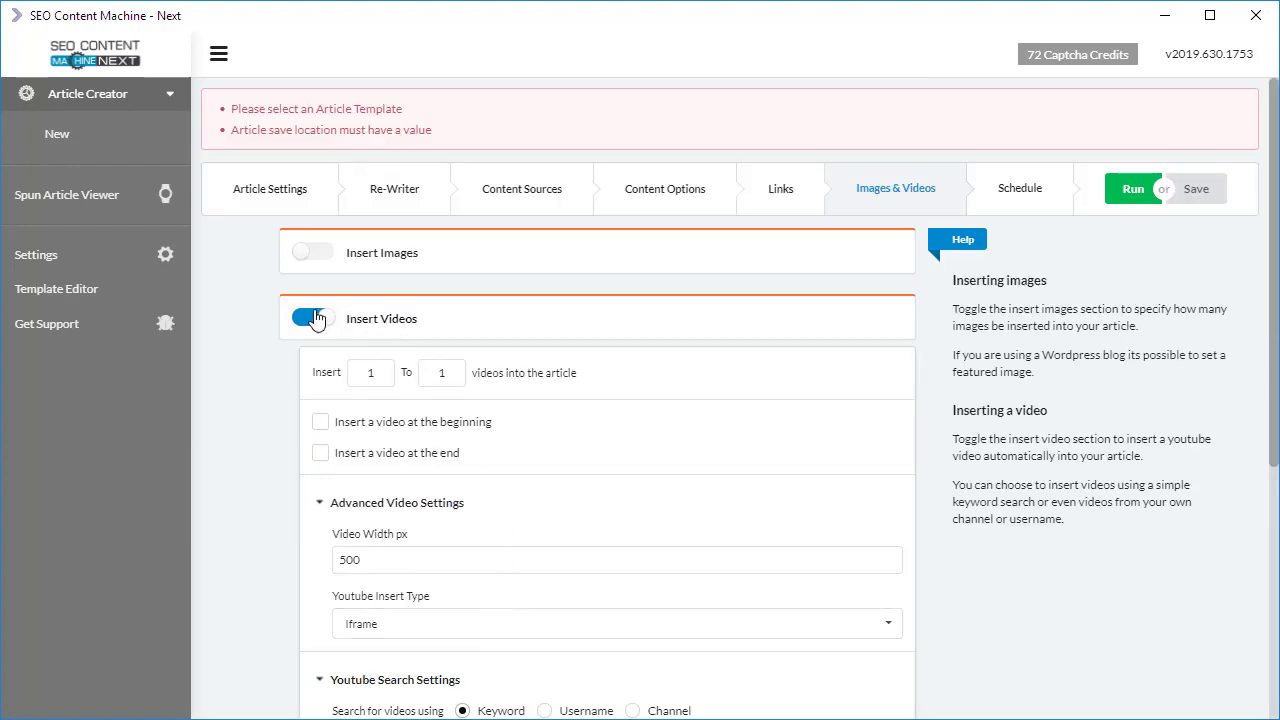
{"action": "left_click", "coordinate": [318, 318]}
{"action": "left_click", "coordinate": [1048, 184]}
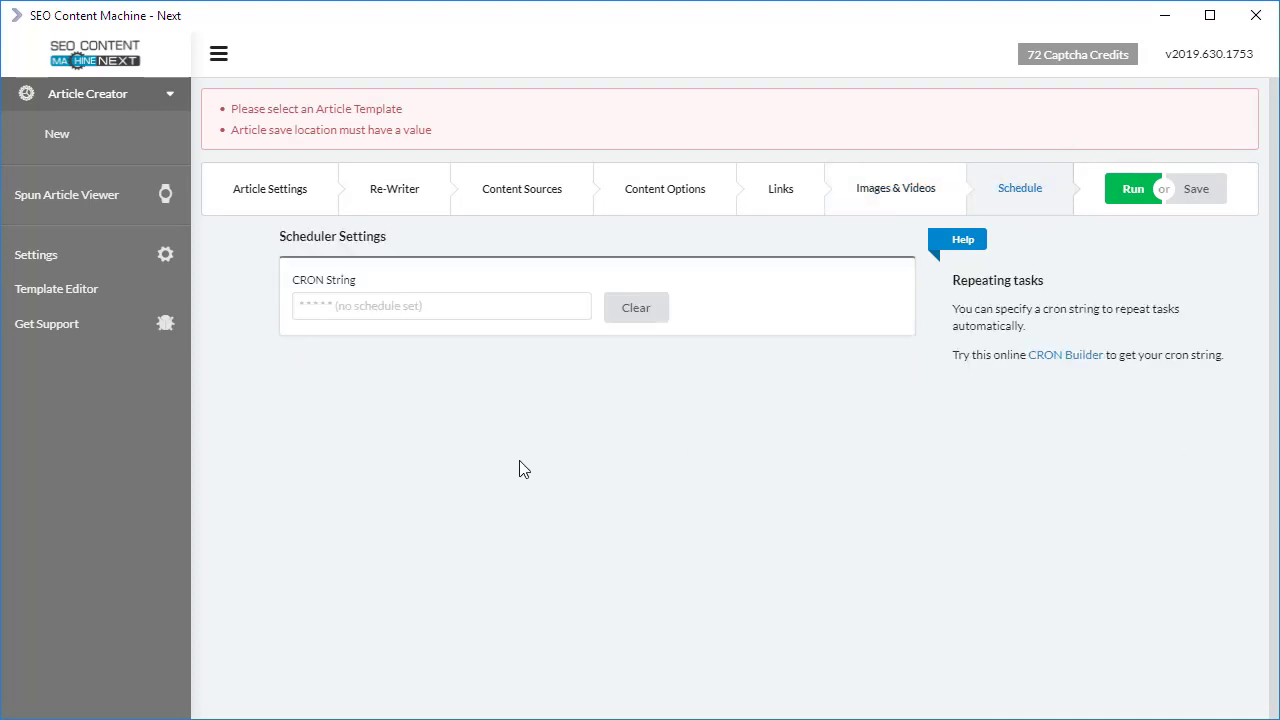
Step: Open the online CRON Builder and generate an expression for every 6 mins from 09:00 to 18:00, every day
{"action": "left_click", "coordinate": [370, 308]}
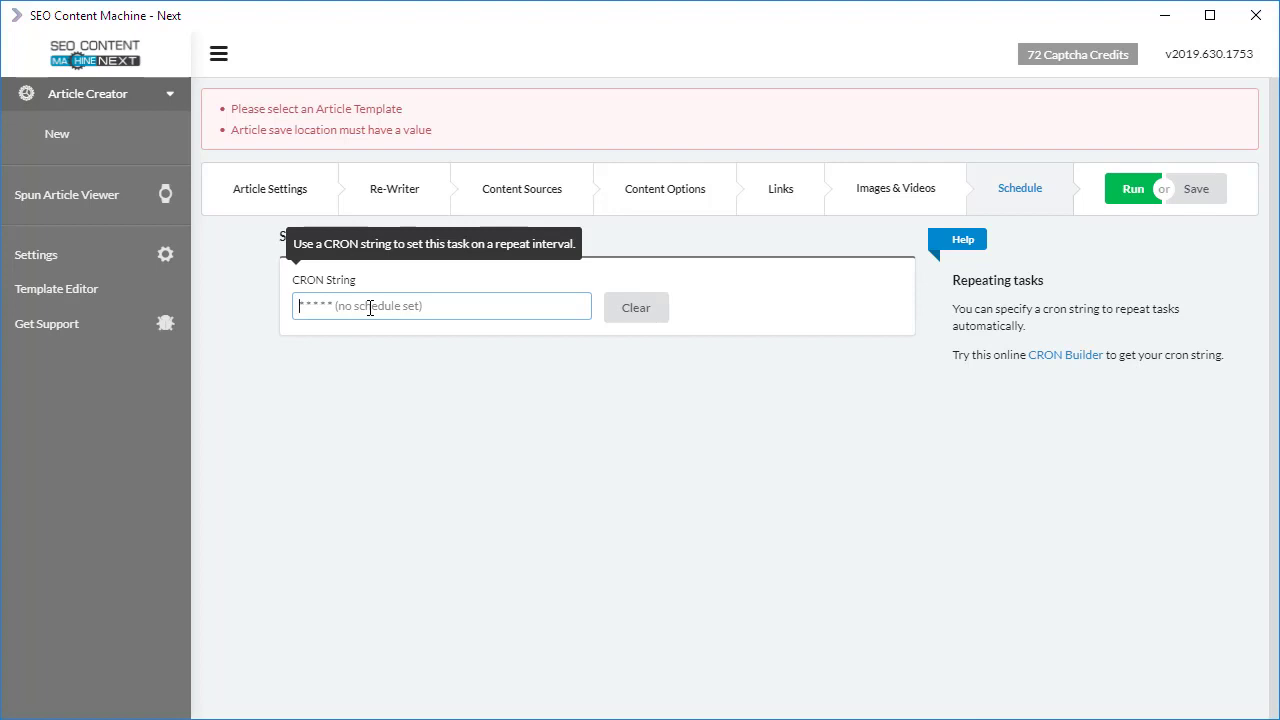
{"action": "left_click", "coordinate": [1066, 355]}
{"action": "left_click_drag", "start_coordinate": [980, 40], "coordinate": [660, 2]}
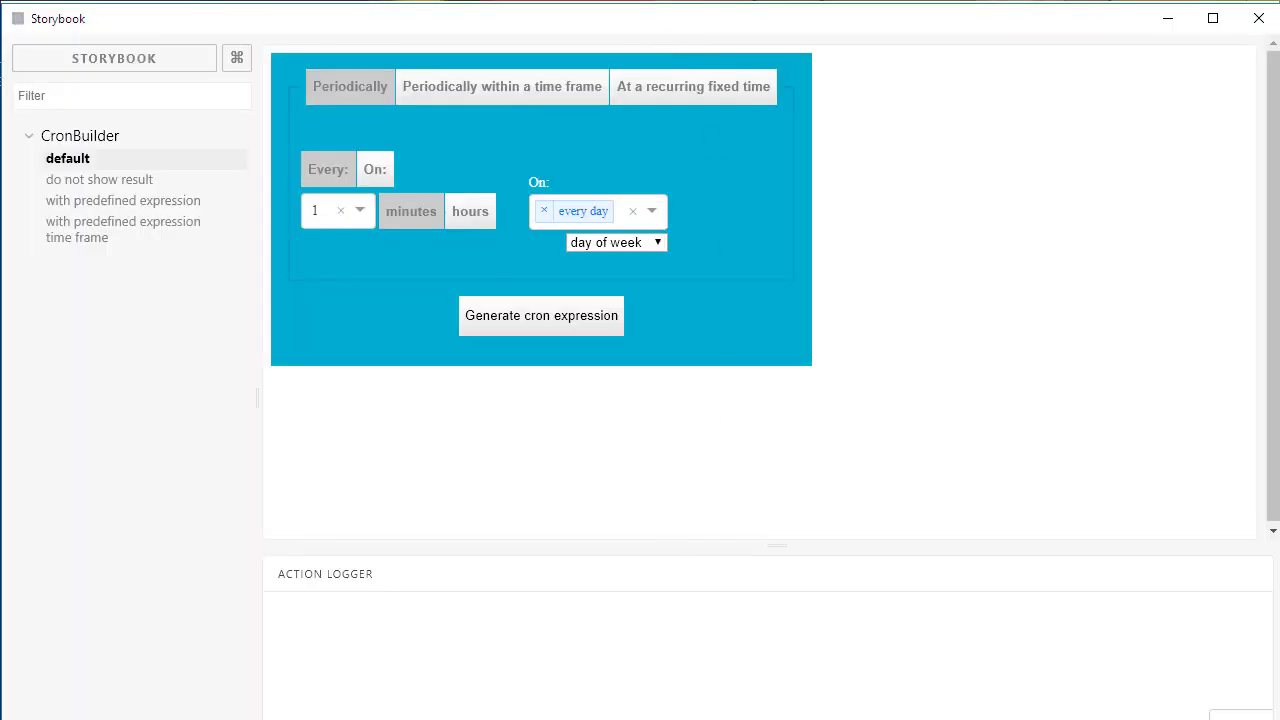
{"action": "left_click", "coordinate": [460, 90]}
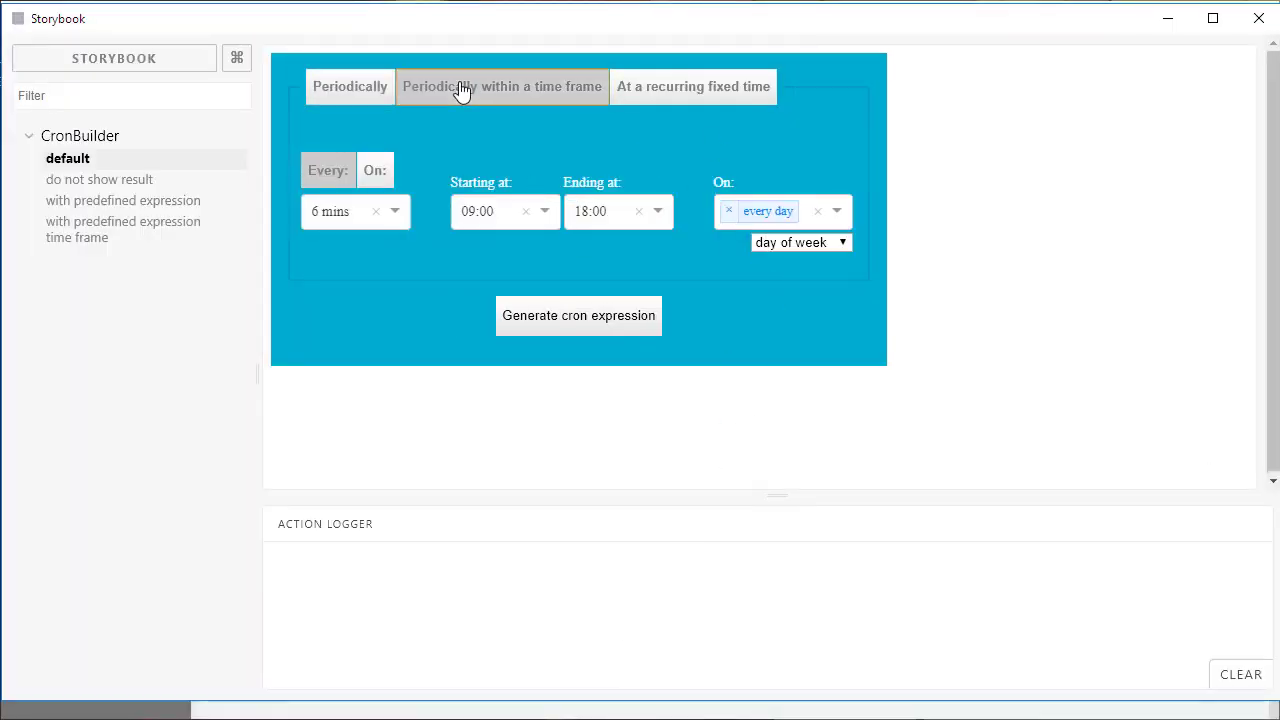
{"action": "left_click", "coordinate": [551, 323]}
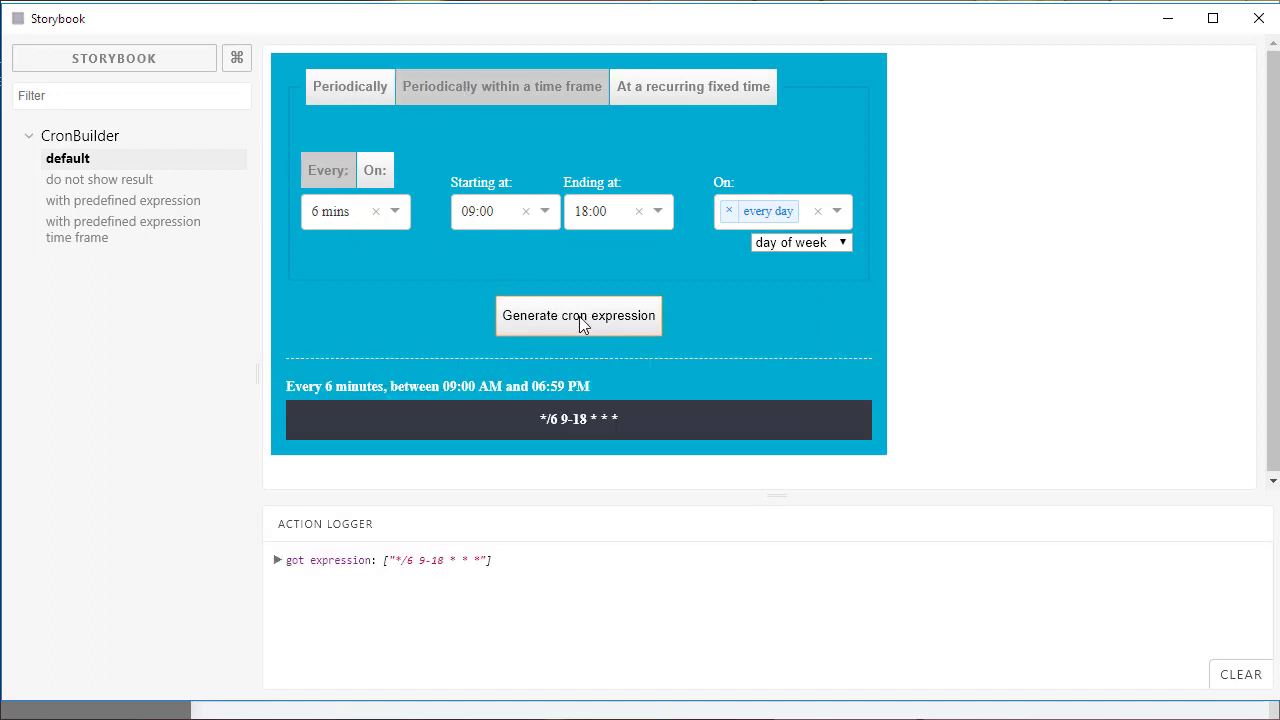
Step: Copy the generated expression */6 9-18 * * *, close the CRON Builder, and paste it as the task's CRON string
{"action": "left_click_drag", "start_coordinate": [647, 420], "coordinate": [503, 441]}
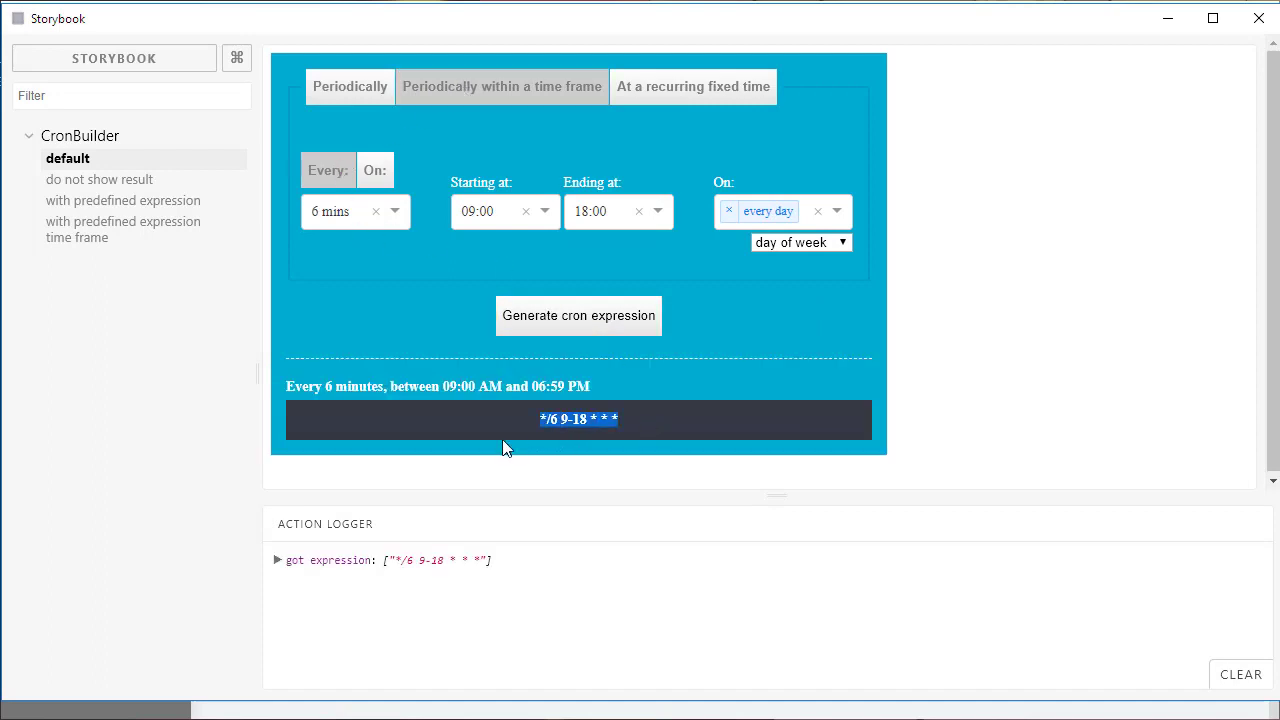
{"action": "right_click", "coordinate": [607, 425]}
{"action": "left_click", "coordinate": [636, 456]}
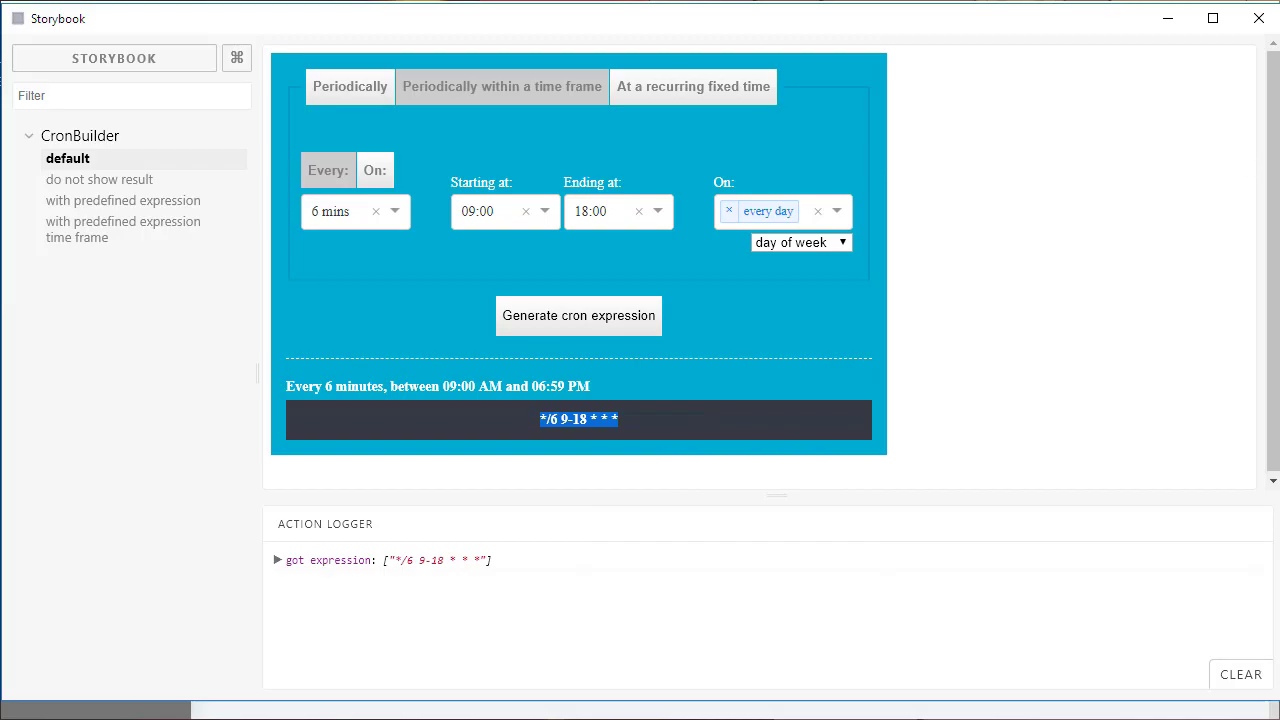
{"action": "left_click", "coordinate": [1258, 18]}
{"action": "right_click", "coordinate": [506, 314]}
{"action": "left_click", "coordinate": [556, 454]}
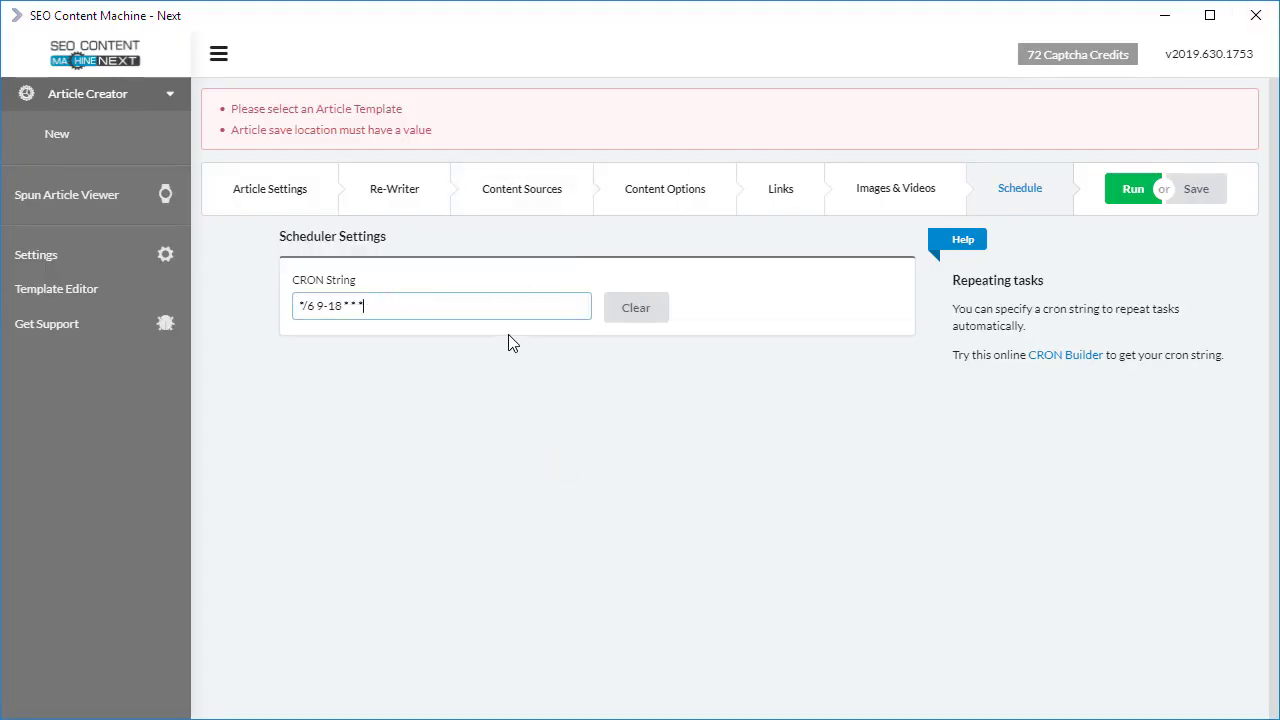
Step: Clear the CRON string and run the task
{"action": "left_click", "coordinate": [632, 311]}
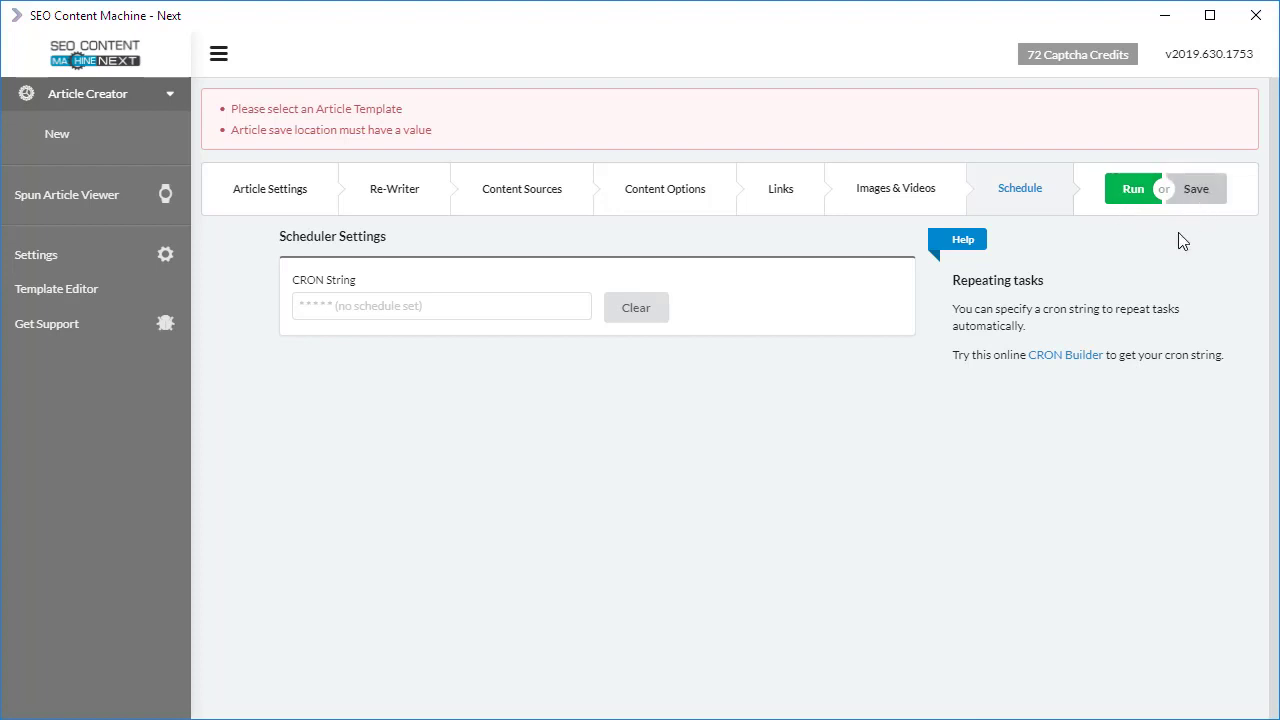
{"action": "left_click", "coordinate": [1133, 190]}
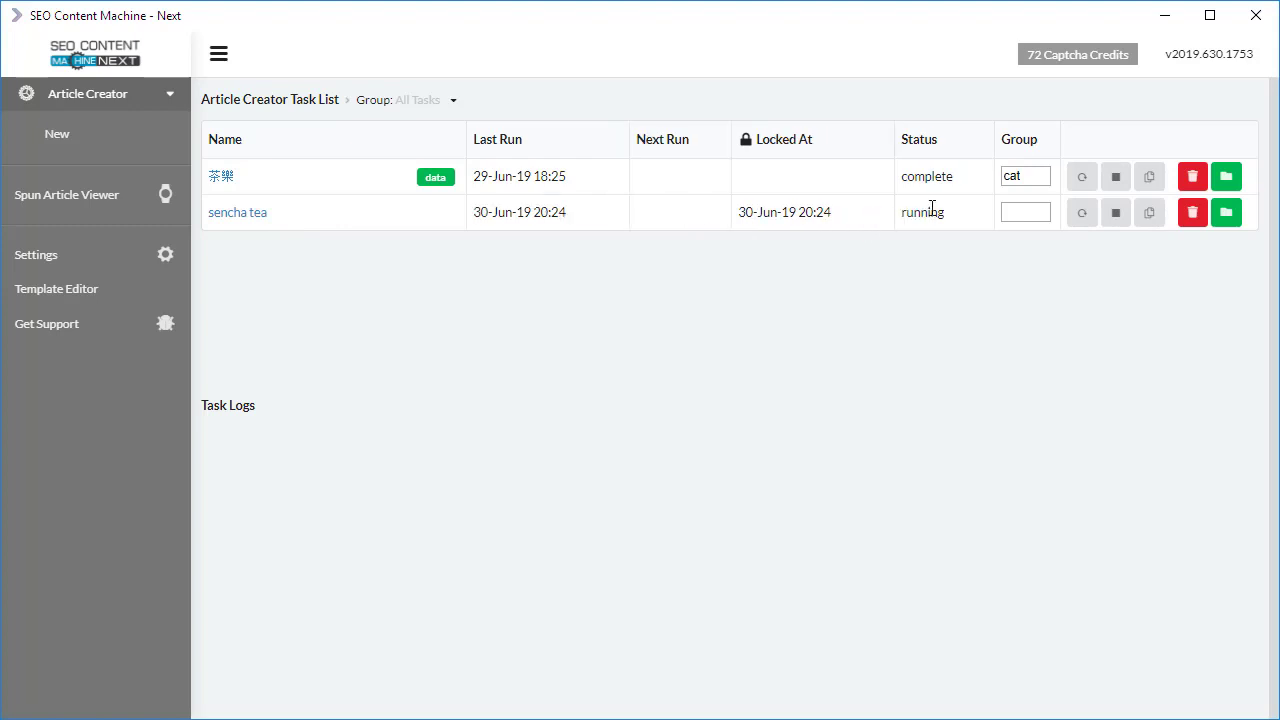
Step: Check the lock time of the sencha tea task, view its article settings, and return to the task list
{"action": "left_click_drag", "start_coordinate": [955, 222], "coordinate": [740, 232]}
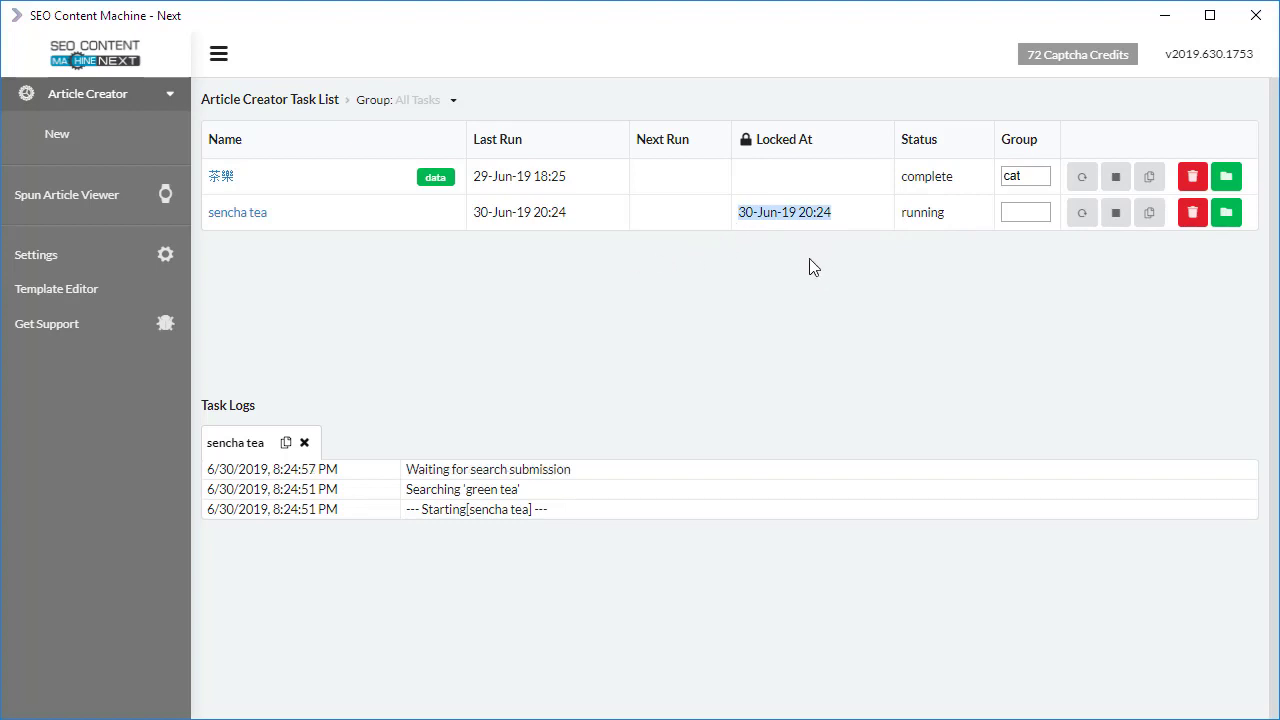
{"action": "left_click", "coordinate": [257, 220]}
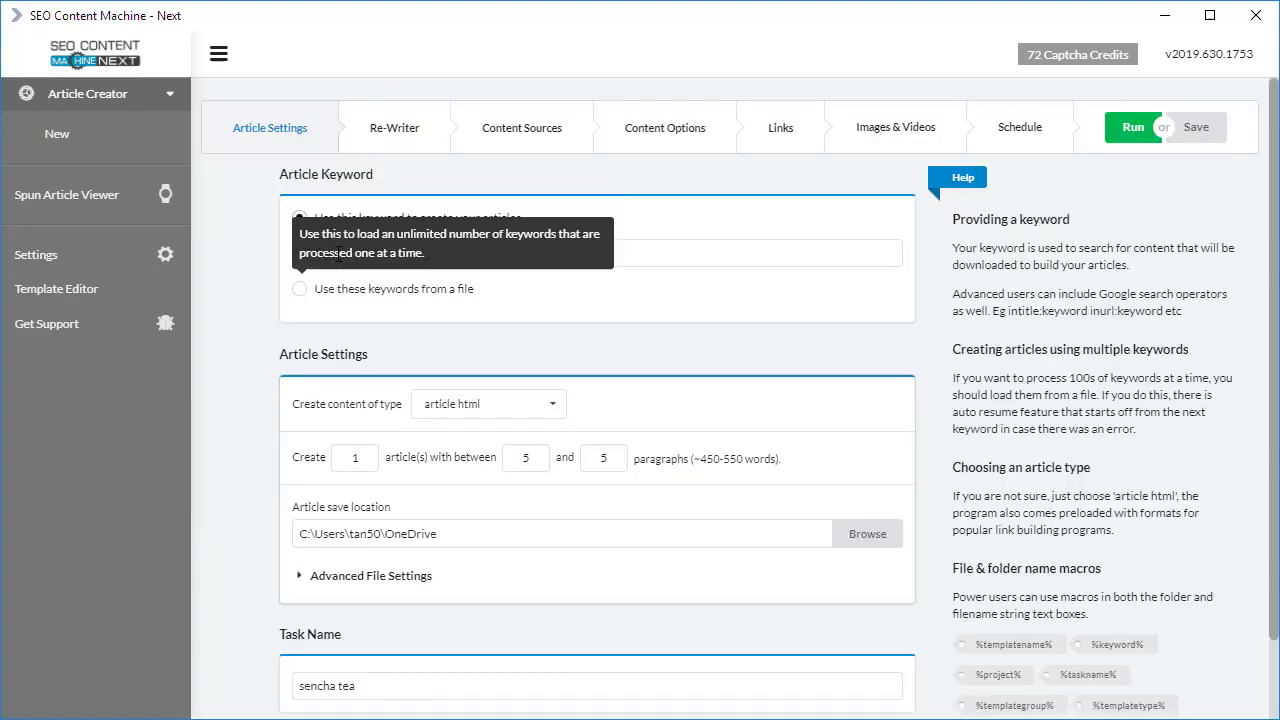
{"action": "left_click", "coordinate": [114, 94]}
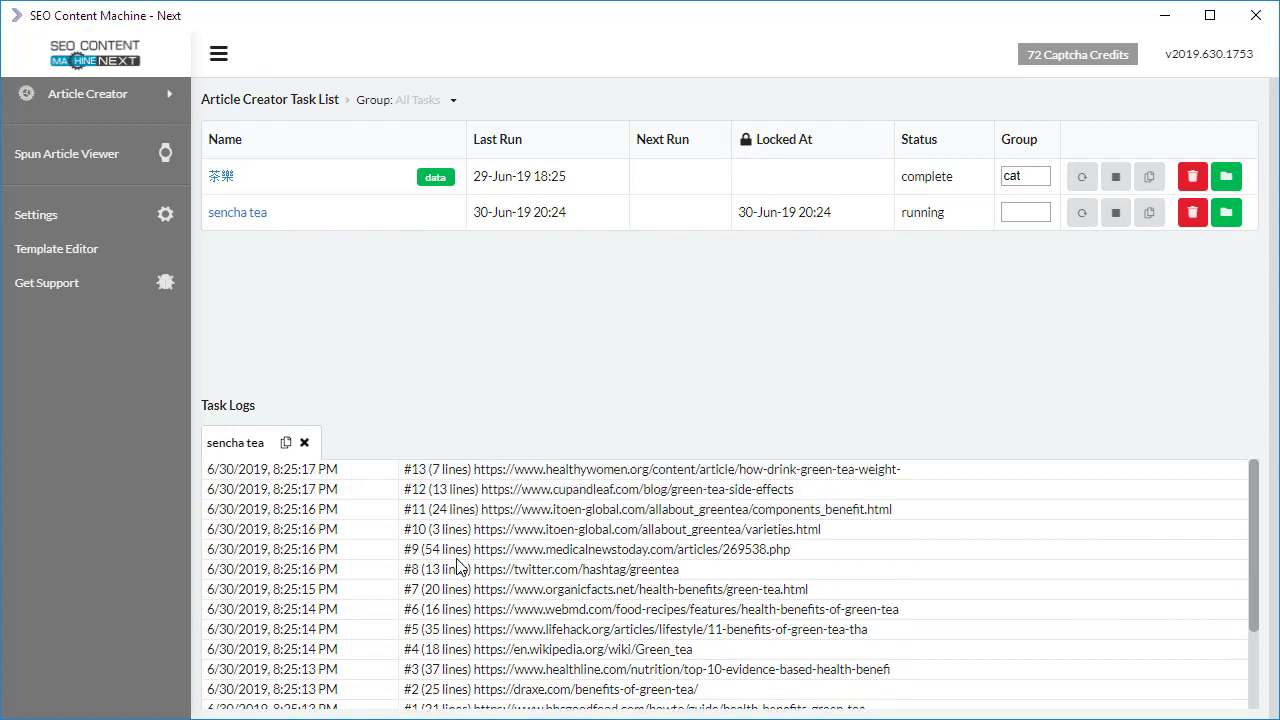
Step: Examine the sencha tea task log from start to finish, including the downloaded sources, found content and spinning entries
{"action": "scroll", "coordinate": [458, 567], "scroll_direction": "down", "scroll_amount": 3}
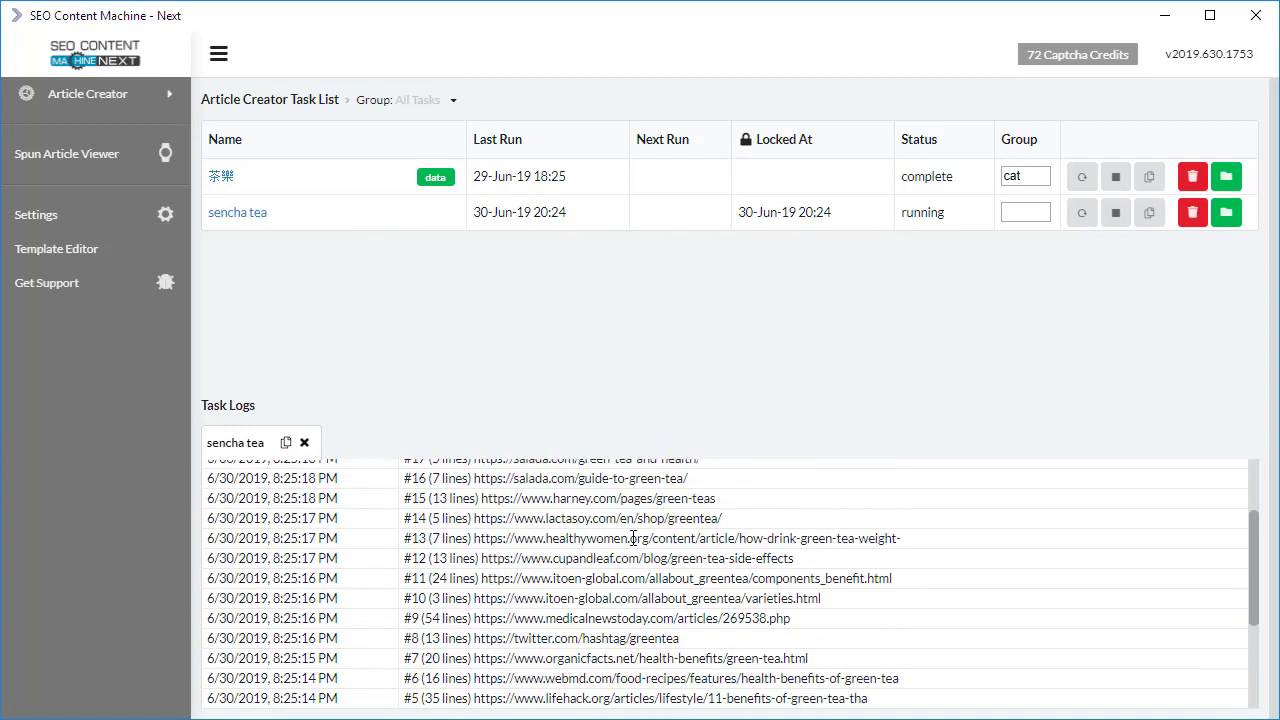
{"action": "scroll", "coordinate": [550, 600], "scroll_direction": "up", "scroll_amount": 4}
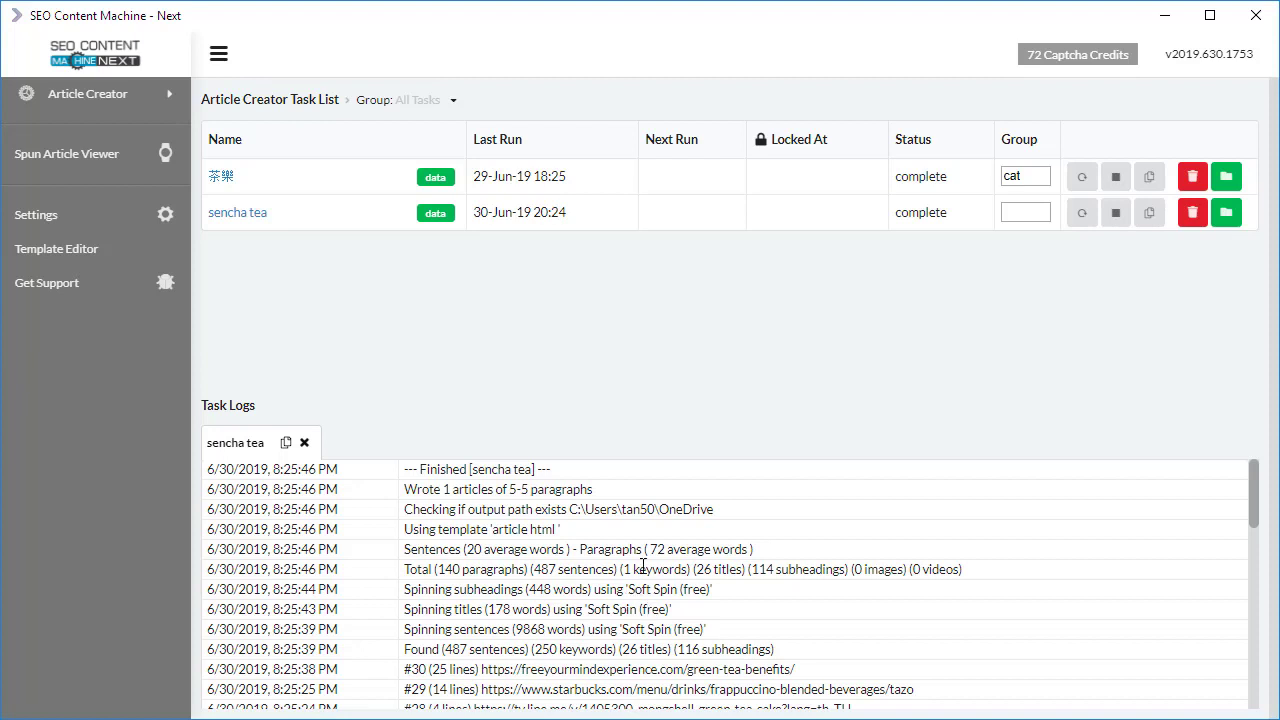
{"action": "left_click_drag", "start_coordinate": [1242, 507], "coordinate": [1240, 556]}
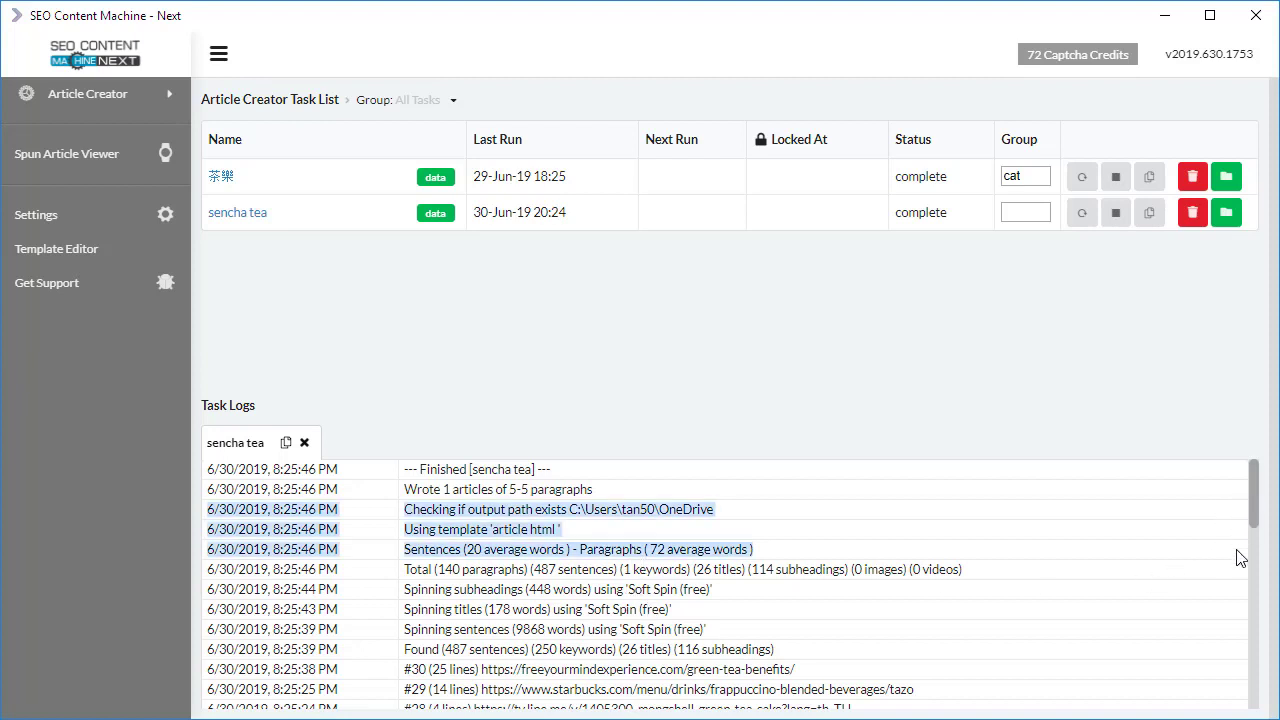
{"action": "left_click_drag", "start_coordinate": [1258, 506], "coordinate": [885, 698]}
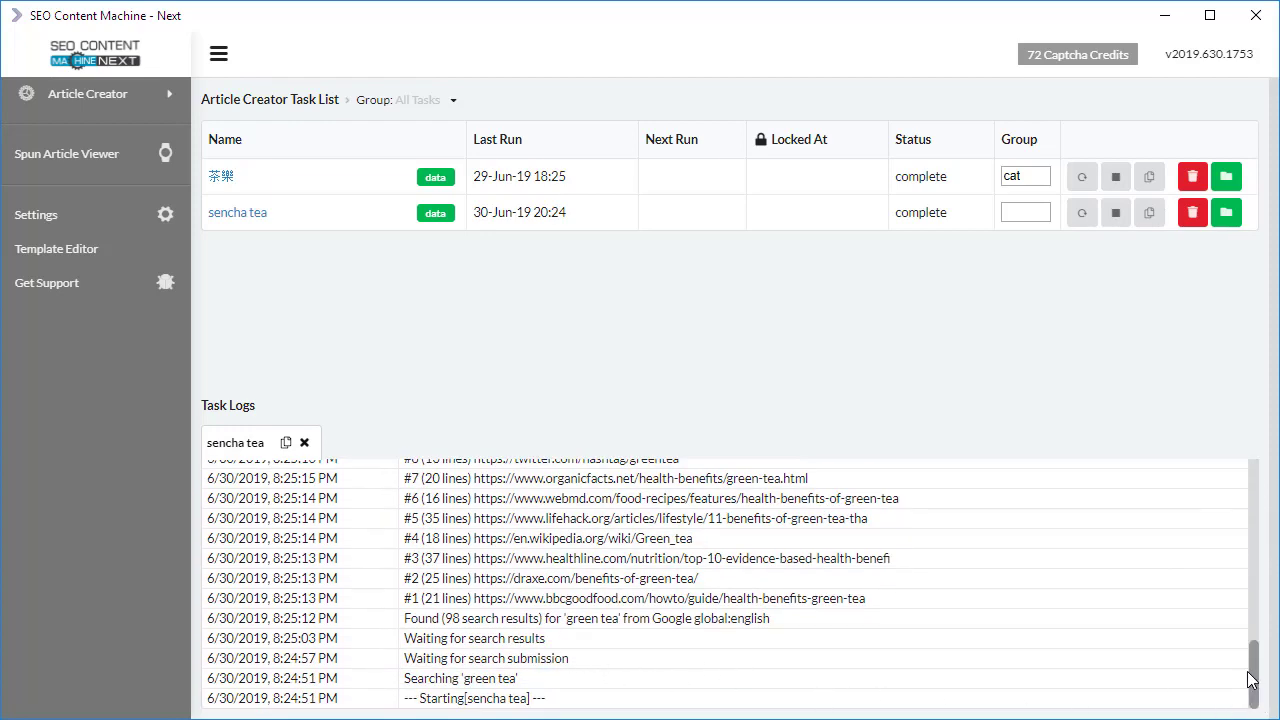
{"action": "left_click_drag", "start_coordinate": [1255, 681], "coordinate": [1258, 500]}
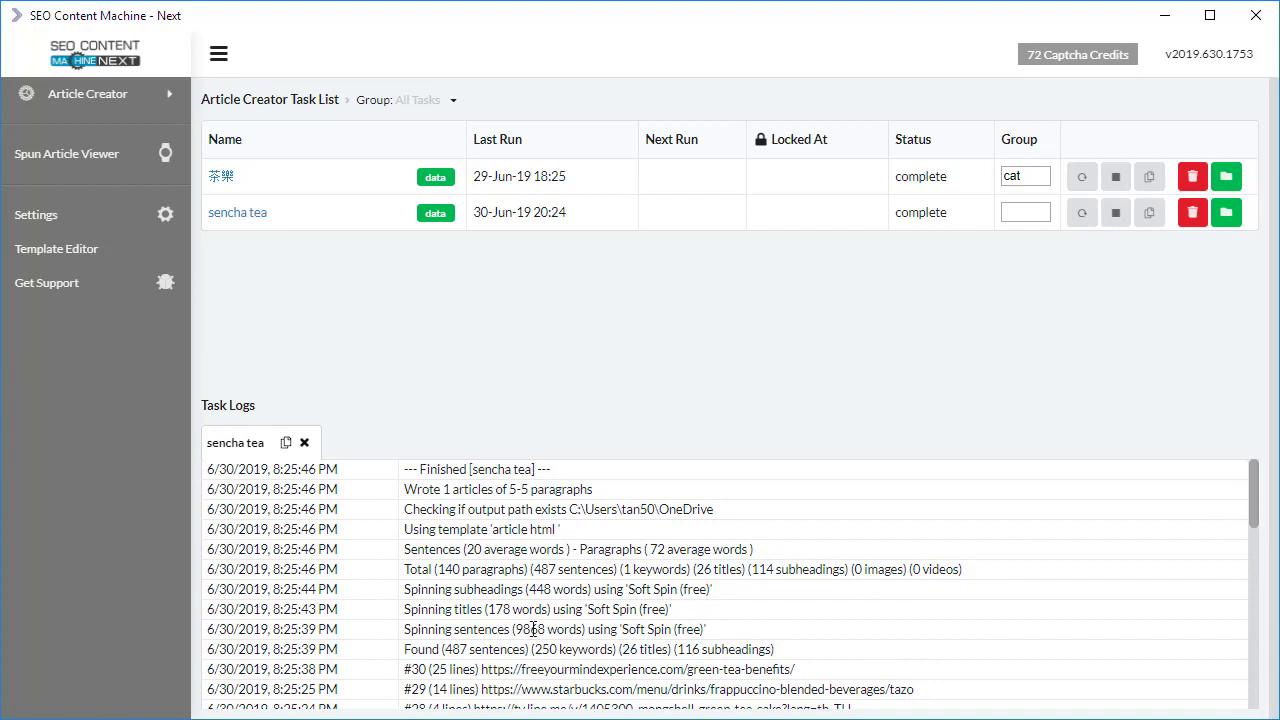
{"action": "left_click_drag", "start_coordinate": [789, 654], "coordinate": [404, 648]}
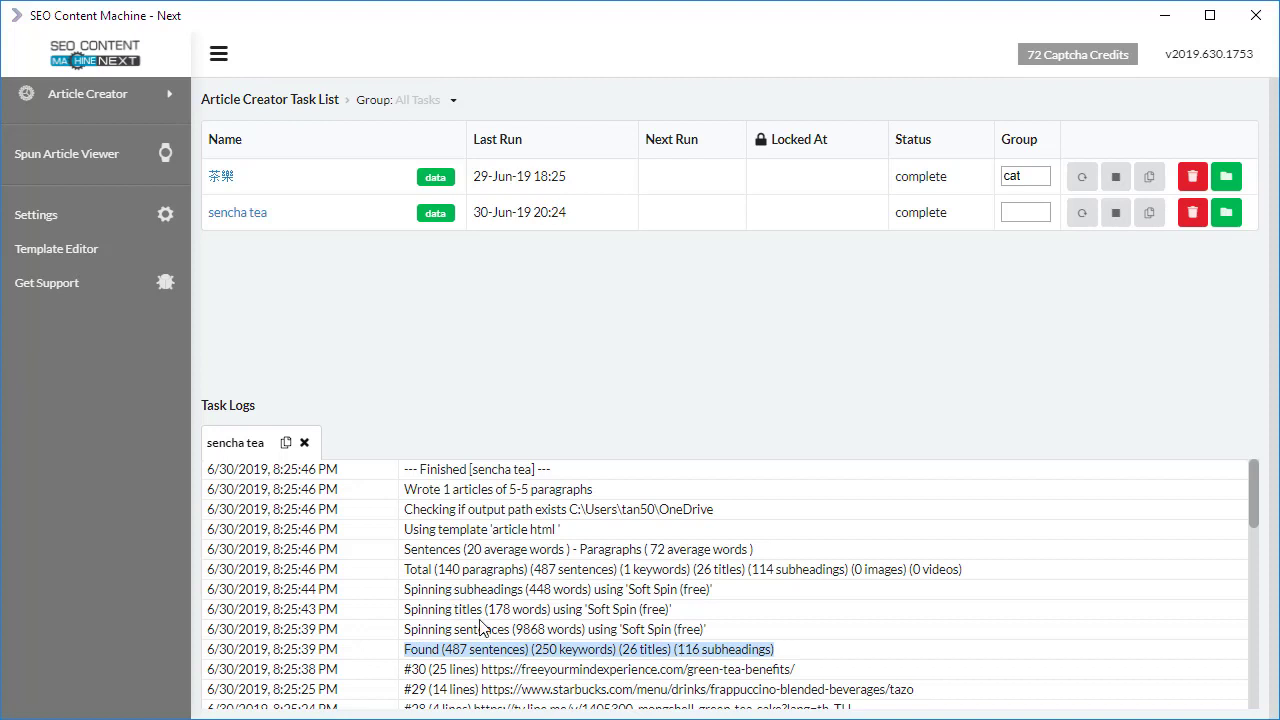
{"action": "left_click_drag", "start_coordinate": [418, 609], "coordinate": [489, 611]}
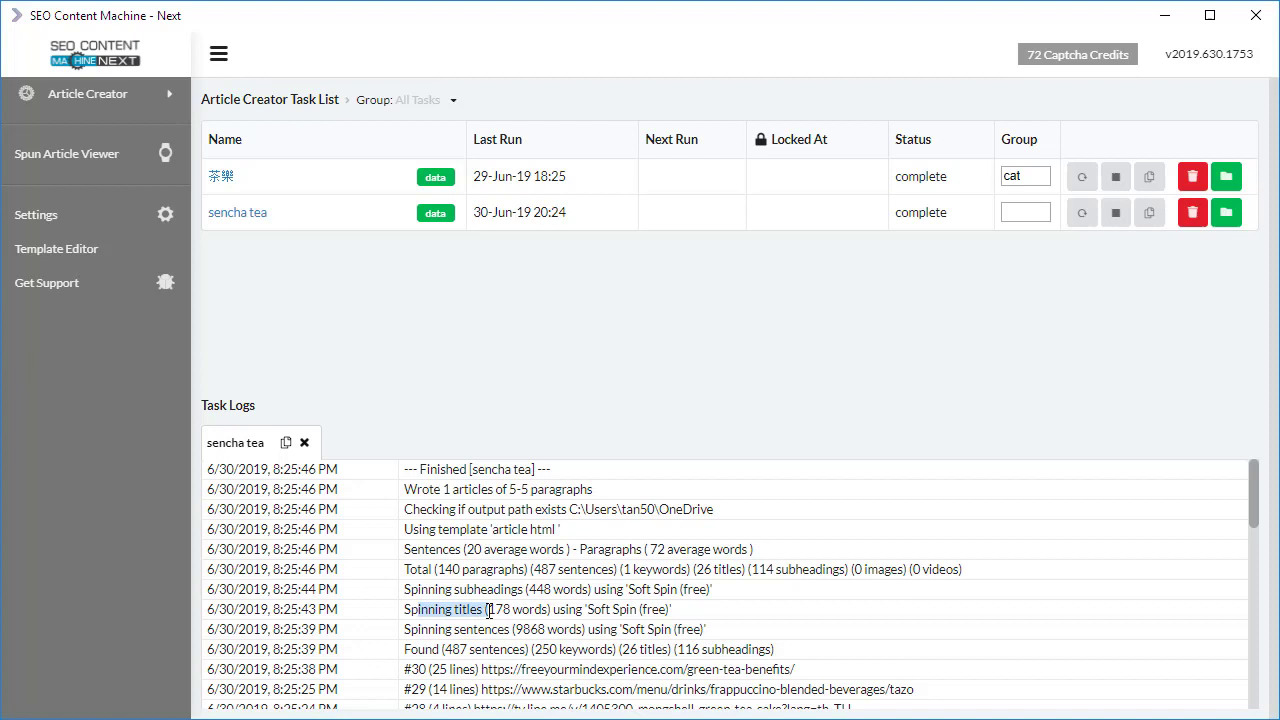
Step: Open the sencha tea task's output folder, preview several generated green tea article files, and close the folder
{"action": "left_click", "coordinate": [1234, 217]}
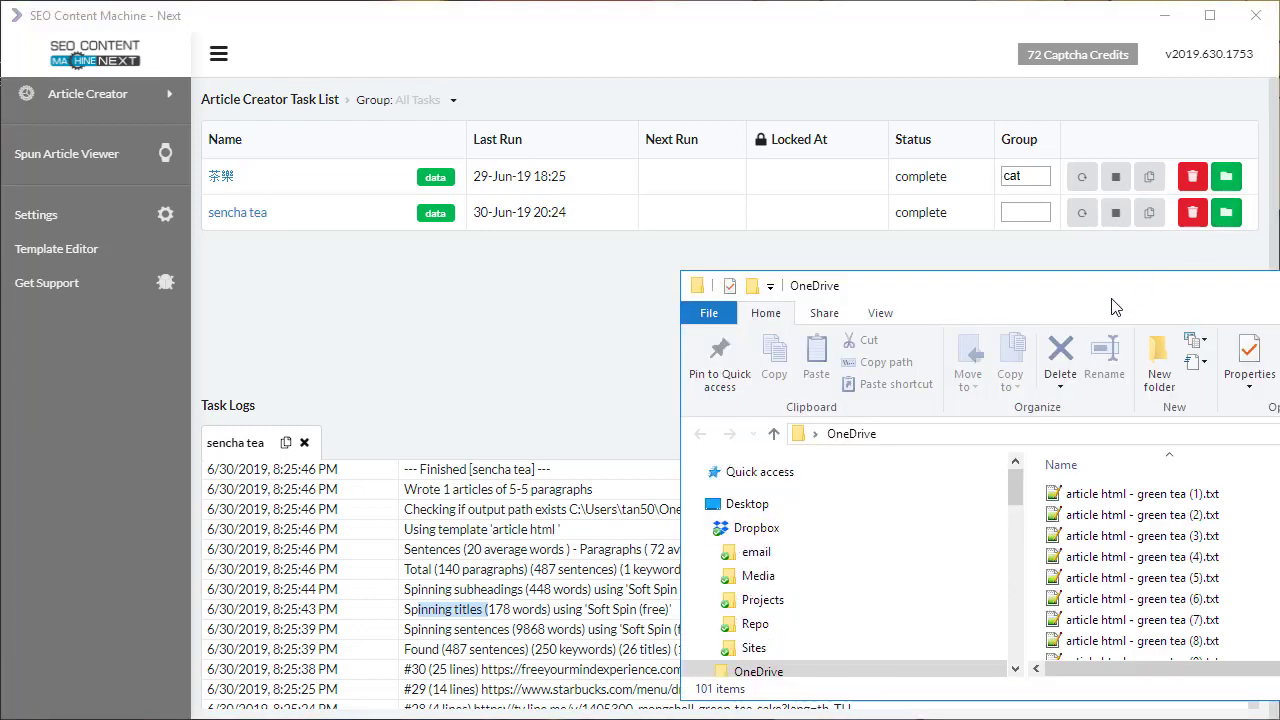
{"action": "left_click_drag", "start_coordinate": [1122, 294], "coordinate": [638, 120]}
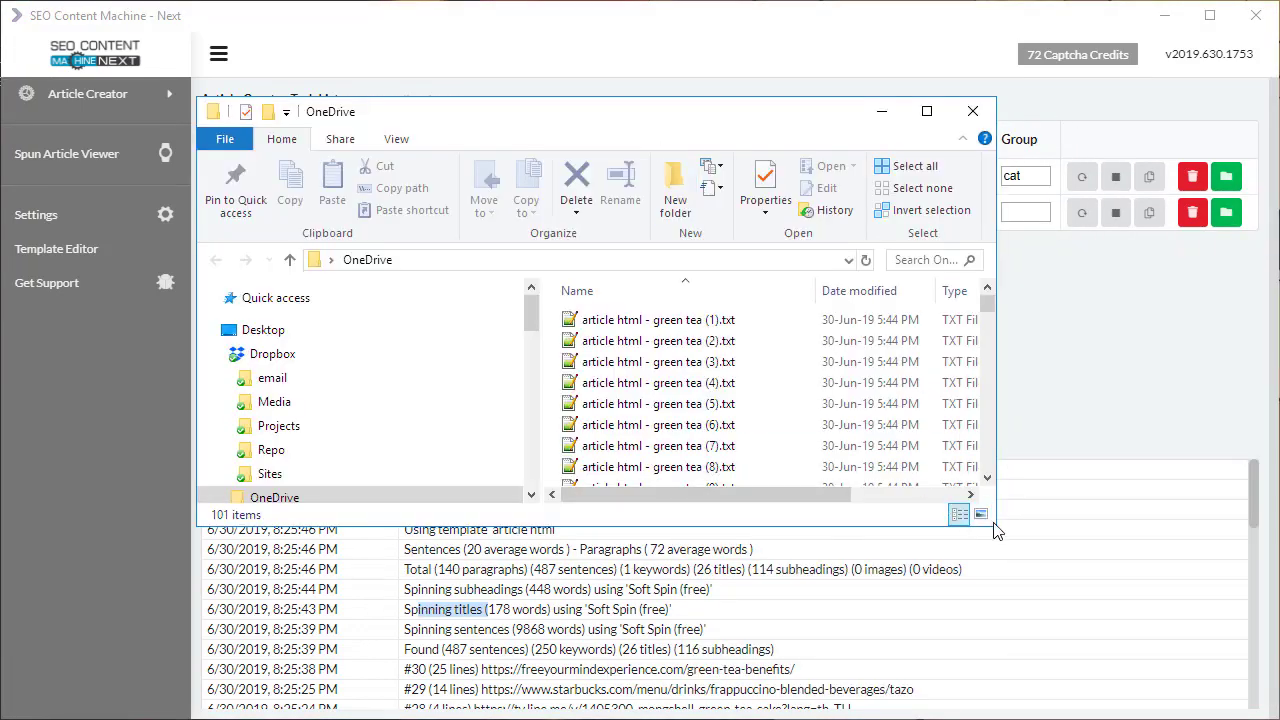
{"action": "left_click_drag", "start_coordinate": [995, 530], "coordinate": [1222, 655]}
{"action": "left_click", "coordinate": [700, 320]}
{"action": "left_click", "coordinate": [700, 341]}
{"action": "left_click", "coordinate": [700, 383]}
{"action": "left_click", "coordinate": [700, 404]}
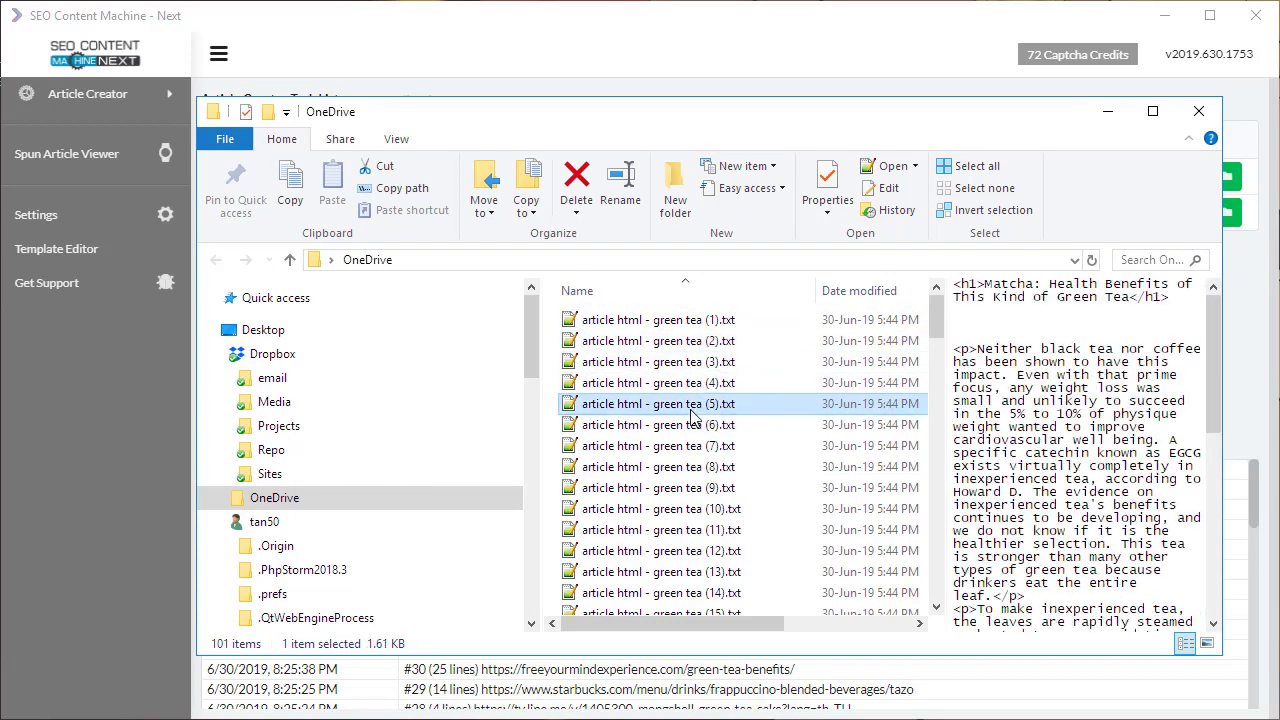
{"action": "left_click", "coordinate": [1198, 111]}
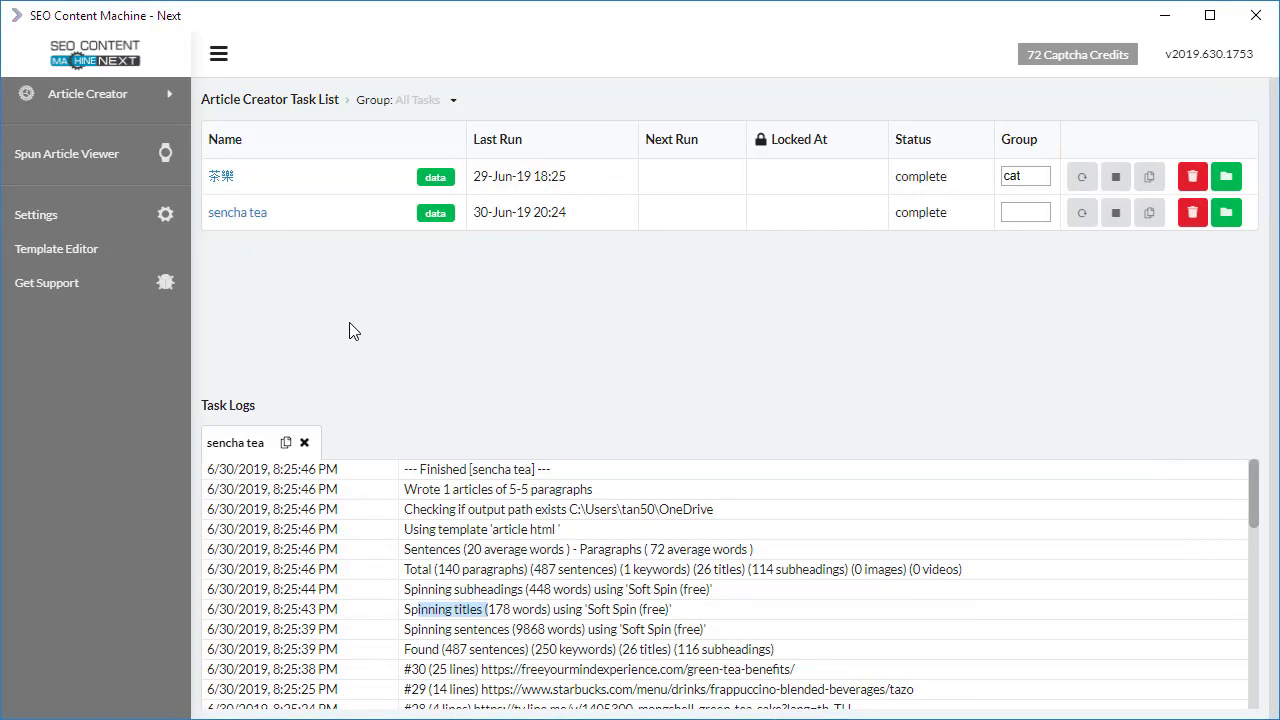
Step: Load "article html - green tea (1).txt" from the OneDrive folder into the Spun Article Viewer and show its preview
{"action": "left_click", "coordinate": [111, 162]}
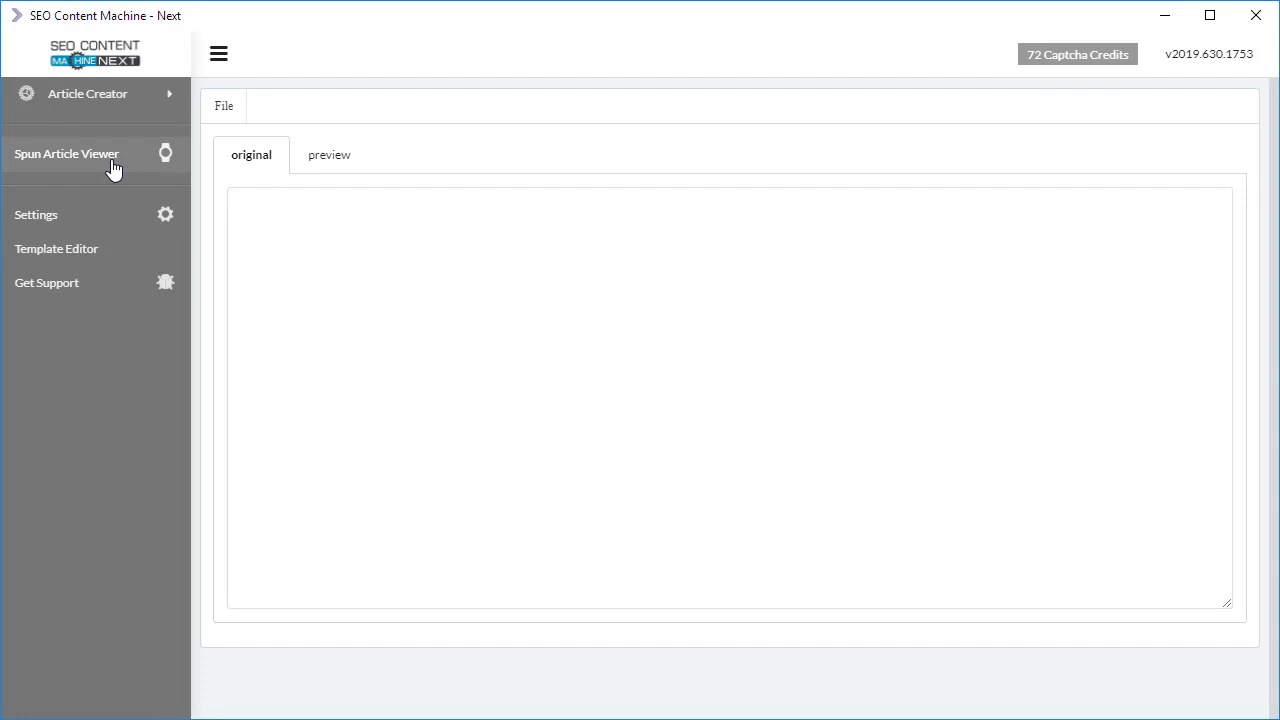
{"action": "left_click", "coordinate": [362, 332]}
{"action": "left_click", "coordinate": [222, 108]}
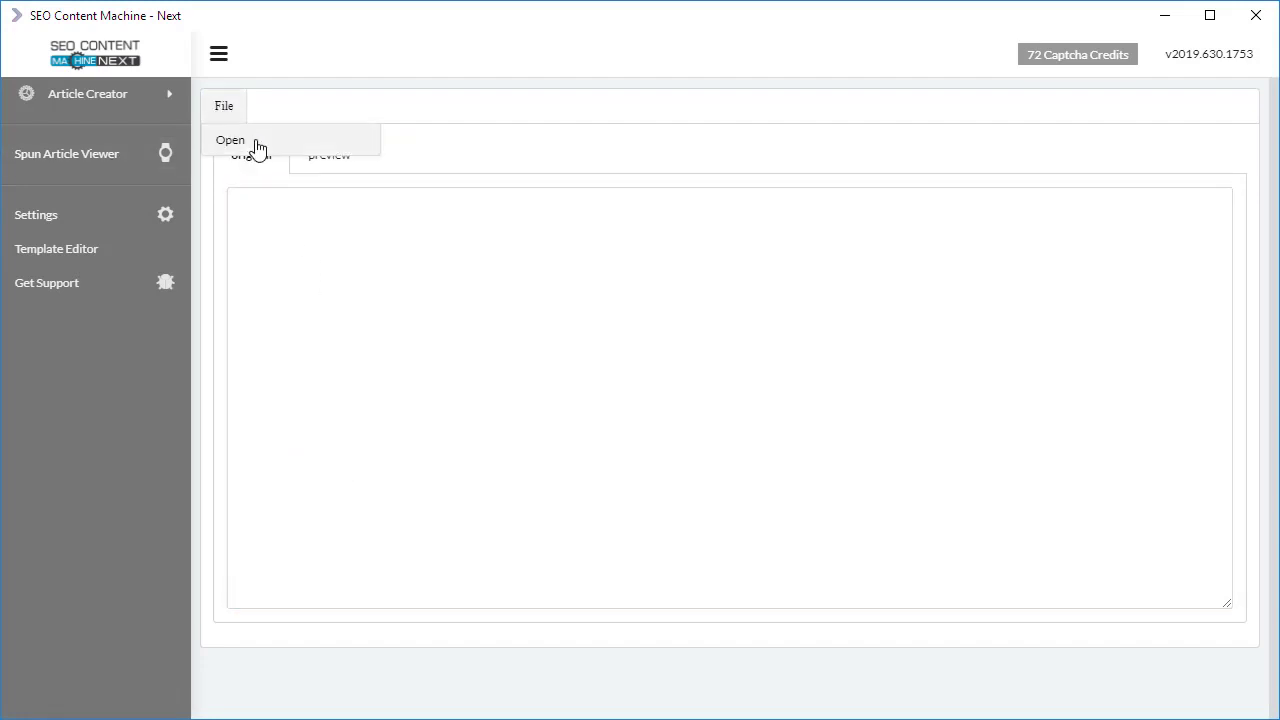
{"action": "left_click", "coordinate": [252, 143]}
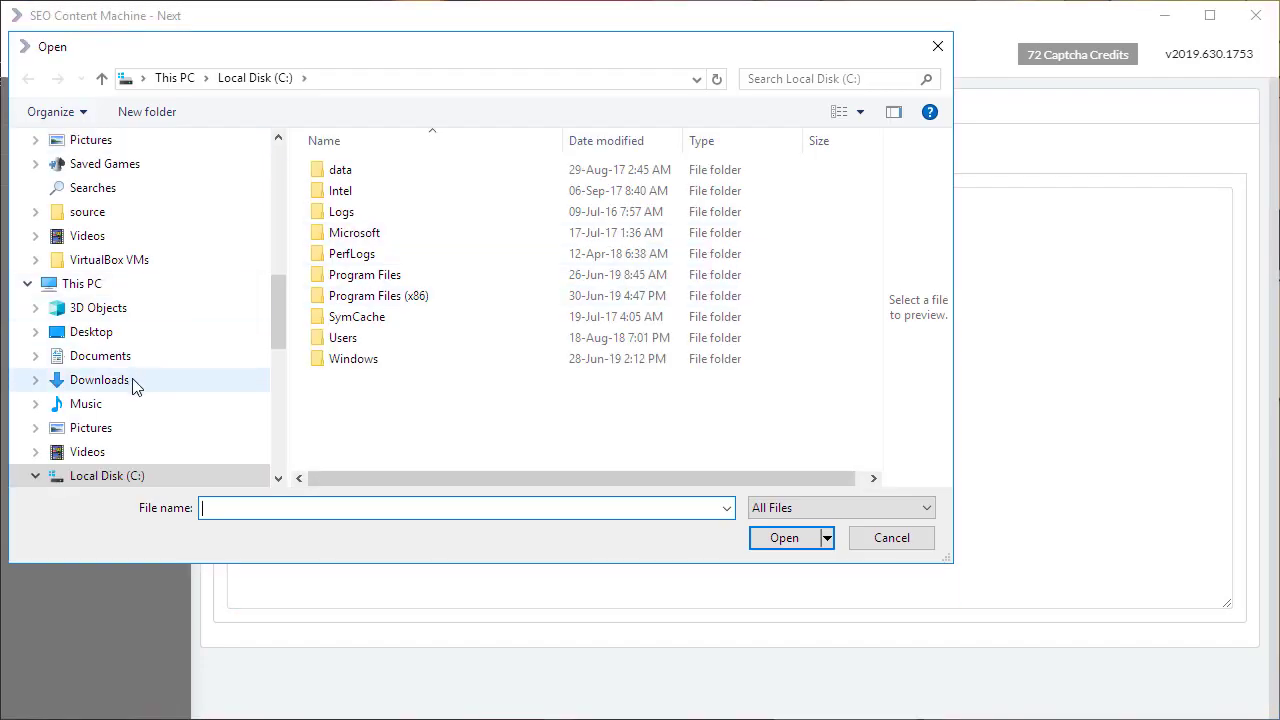
{"action": "scroll", "coordinate": [134, 386], "scroll_direction": "up", "scroll_amount": 2}
{"action": "scroll", "coordinate": [127, 317], "scroll_direction": "up", "scroll_amount": 6}
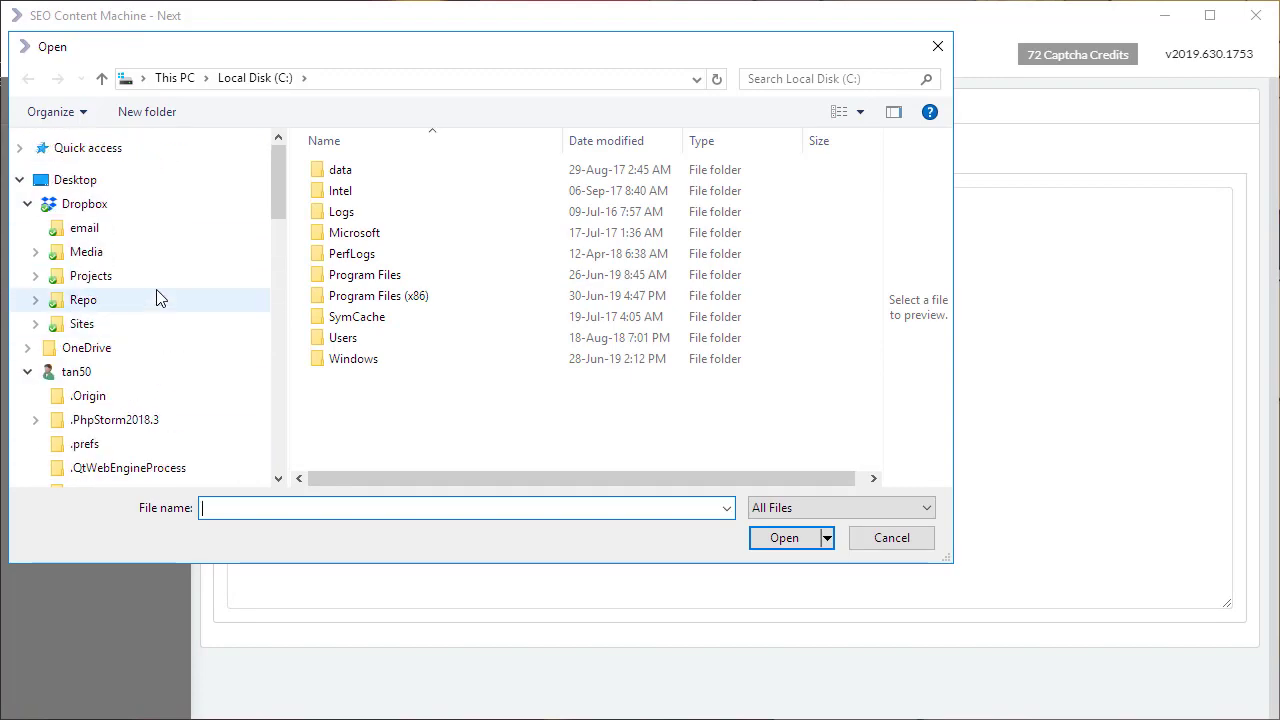
{"action": "left_click", "coordinate": [100, 350]}
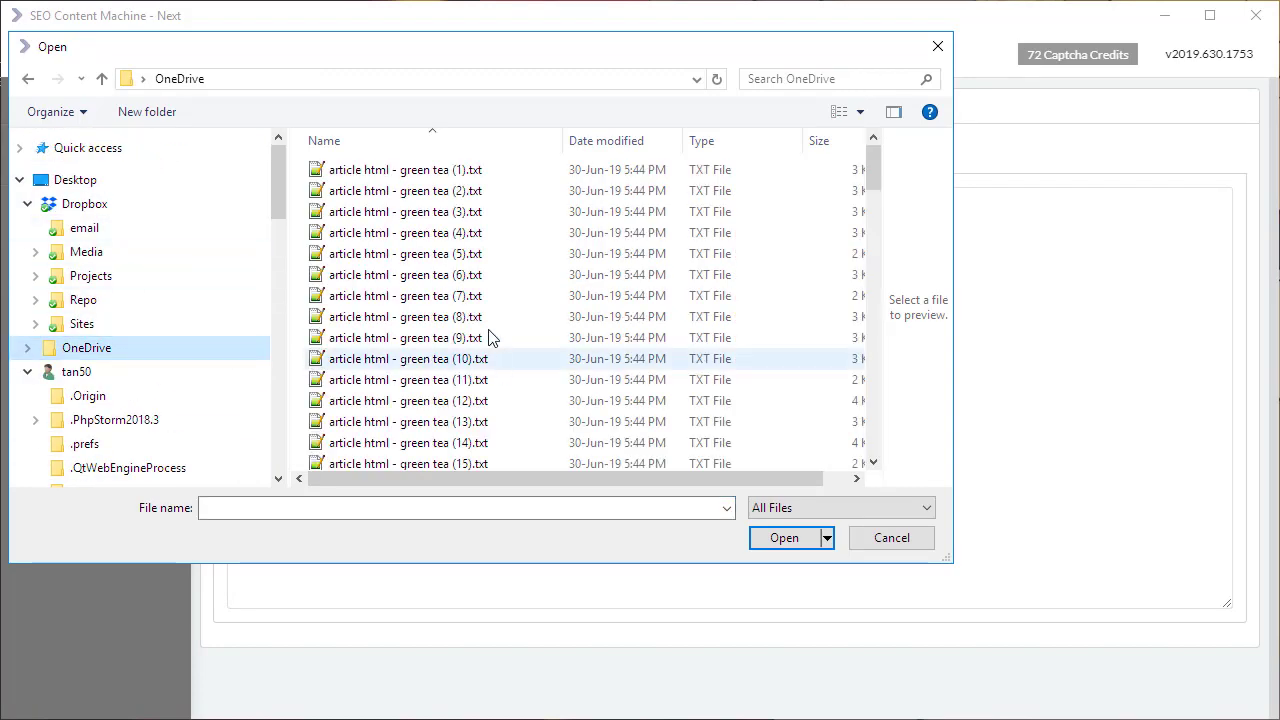
{"action": "left_click", "coordinate": [434, 172]}
{"action": "left_click", "coordinate": [784, 538]}
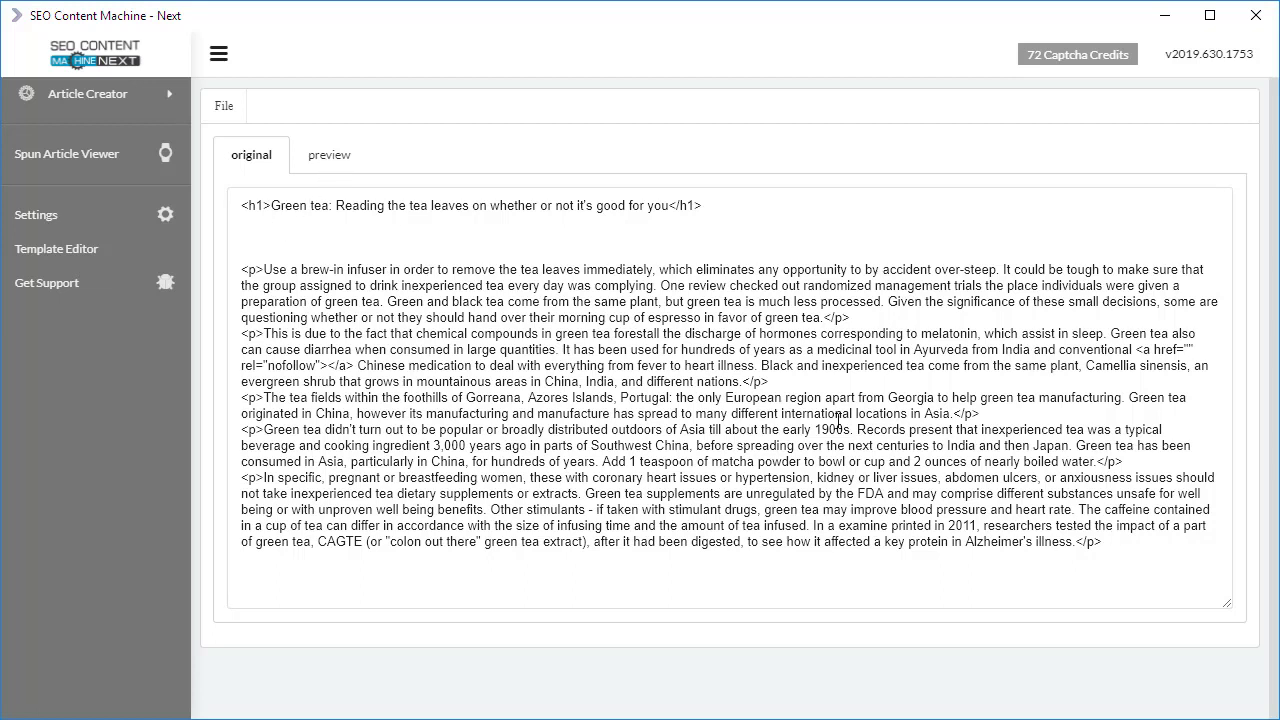
{"action": "left_click", "coordinate": [313, 160]}
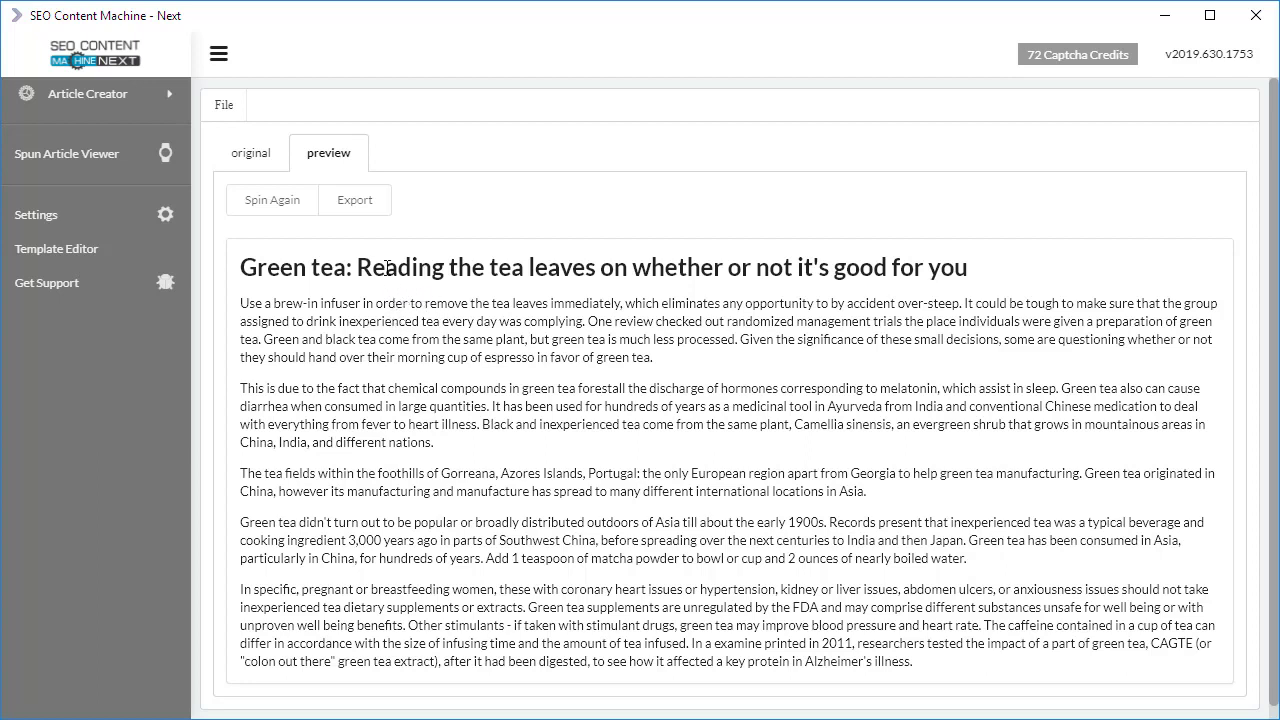
Step: Read through the green tea article preview, check its original spun text, and return to the Article Creator task list
{"action": "left_click_drag", "start_coordinate": [612, 388], "coordinate": [600, 593]}
{"action": "left_click", "coordinate": [600, 593]}
{"action": "left_click", "coordinate": [250, 155]}
{"action": "left_click", "coordinate": [120, 100]}
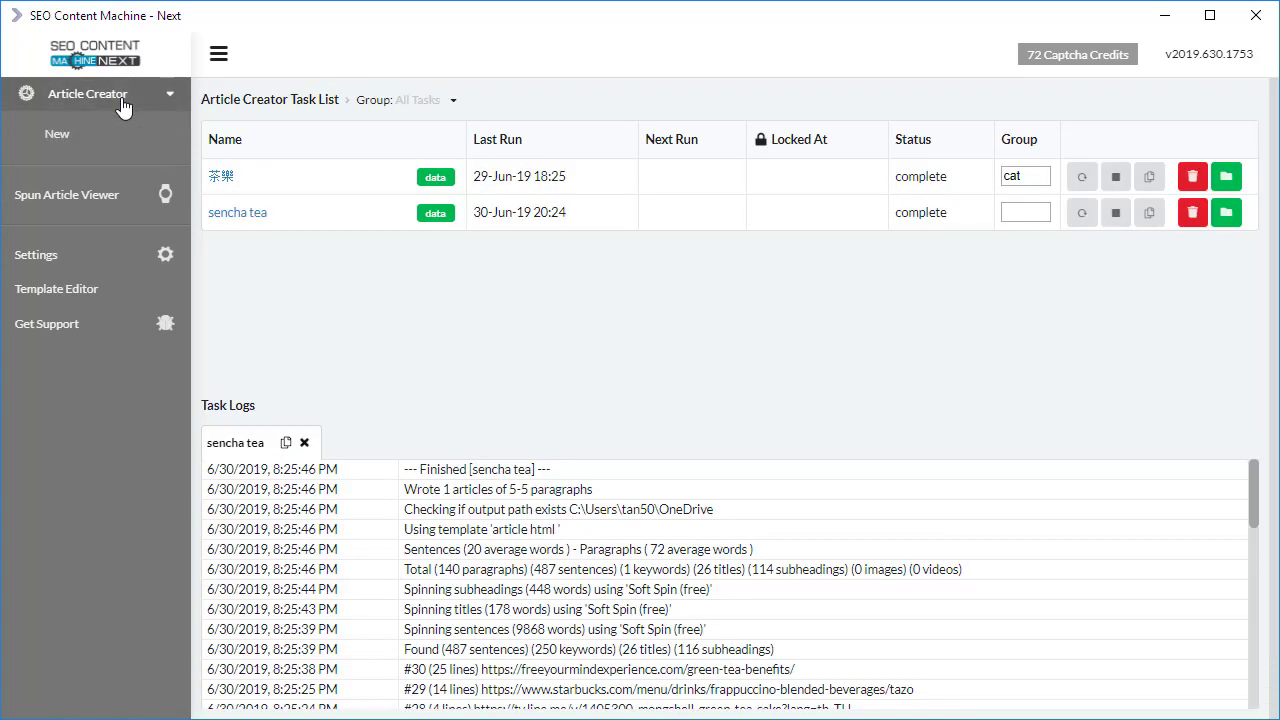
Step: Open the sencha tea task's cached data folder, preview sentences.txt, paragraphs.txt and keywords.txt, and close the folder
{"action": "mouse_move", "coordinate": [438, 220]}
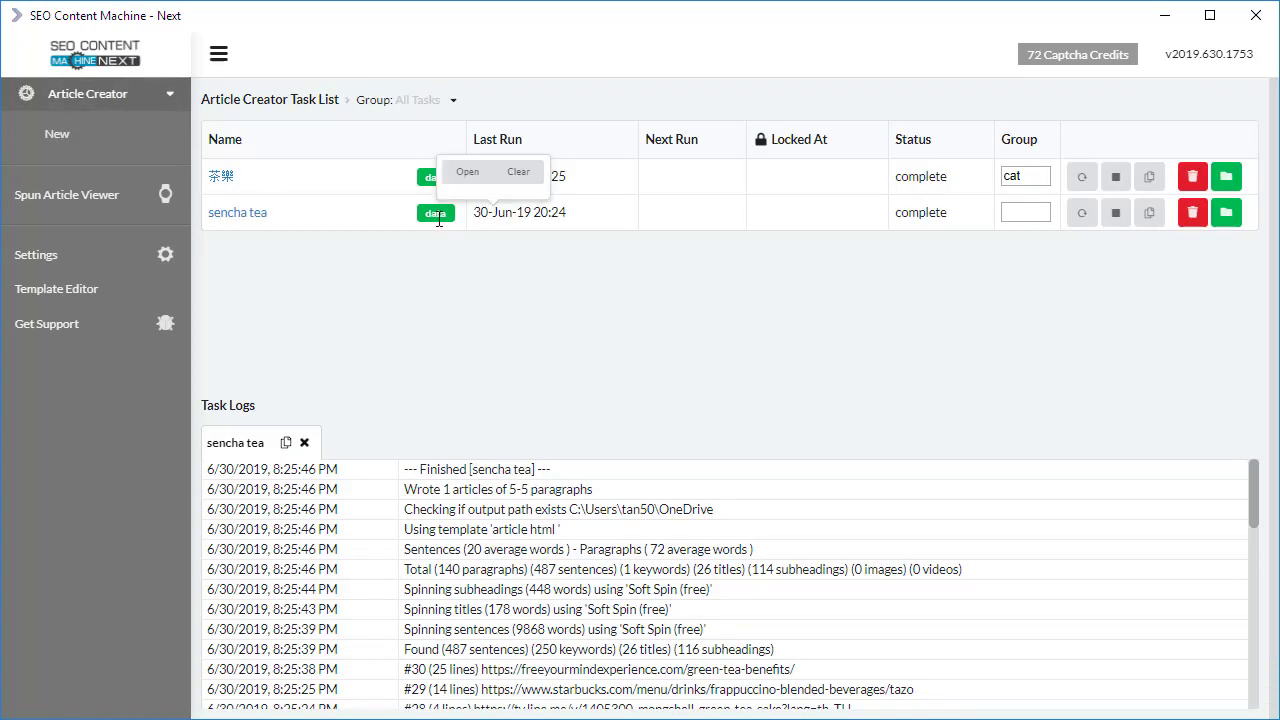
{"action": "left_click", "coordinate": [474, 181]}
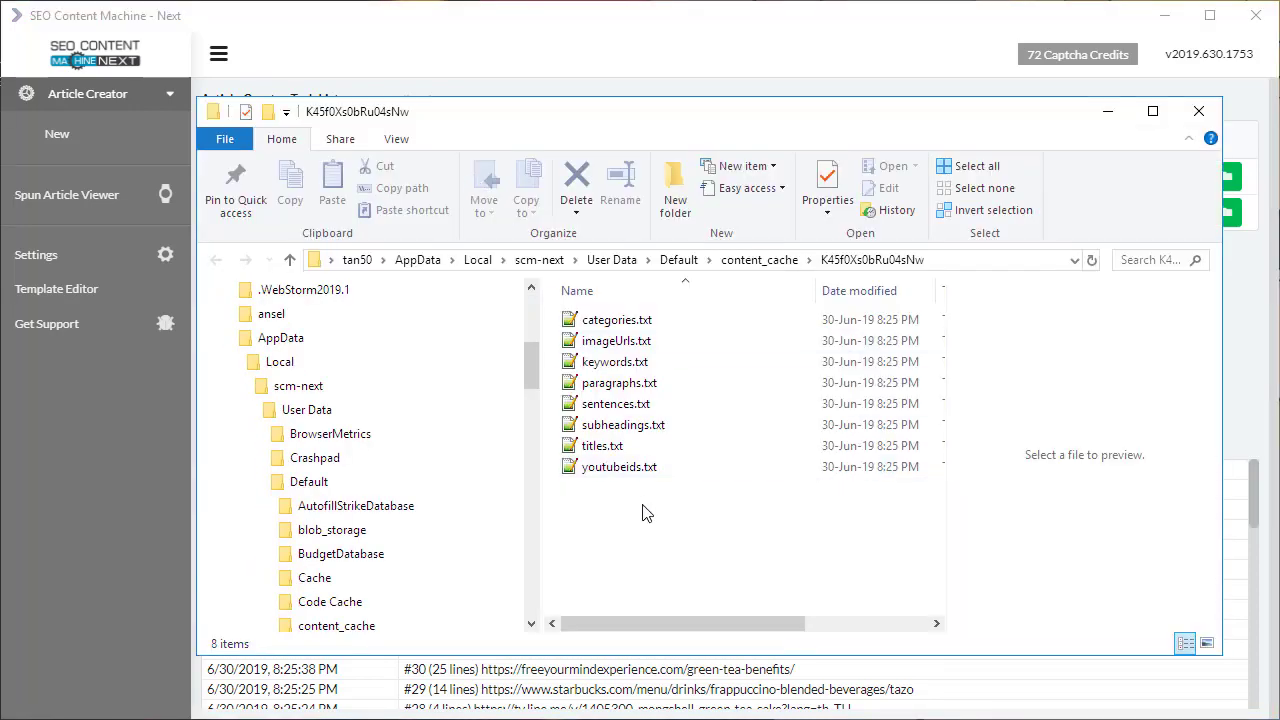
{"action": "left_click", "coordinate": [634, 405]}
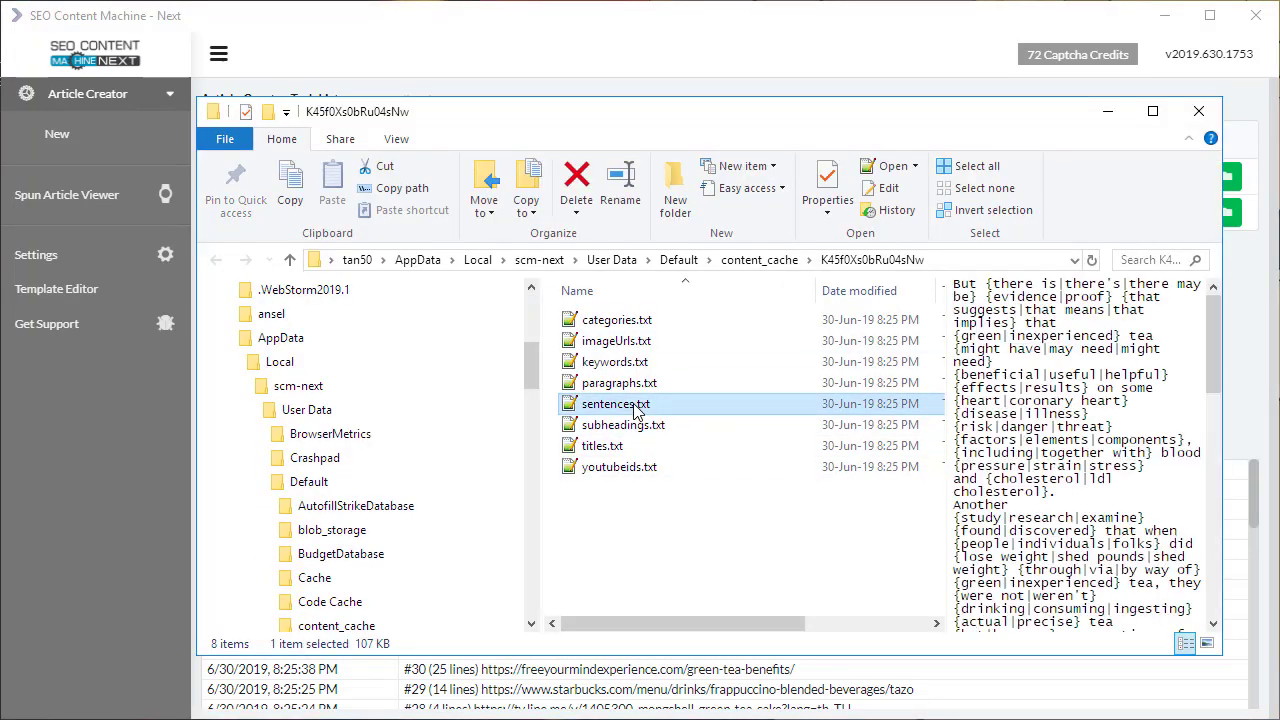
{"action": "left_click", "coordinate": [630, 385]}
{"action": "left_click", "coordinate": [684, 362]}
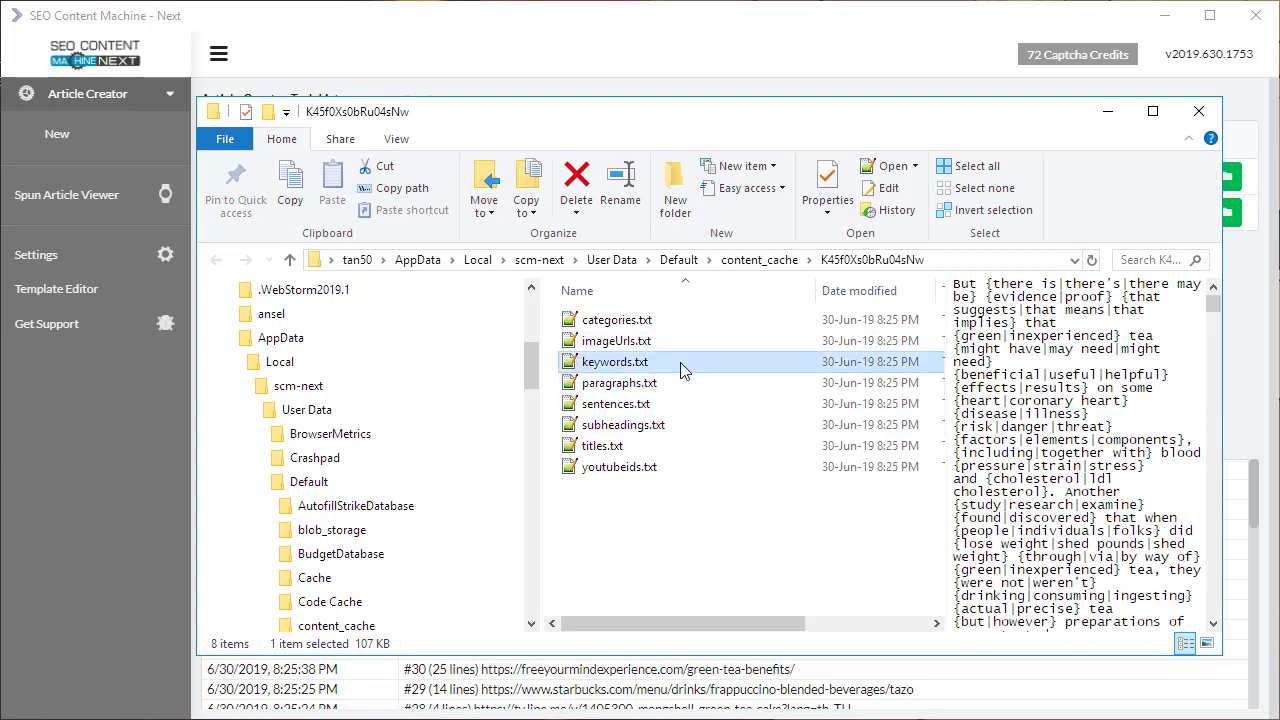
{"action": "left_click", "coordinate": [1199, 111]}
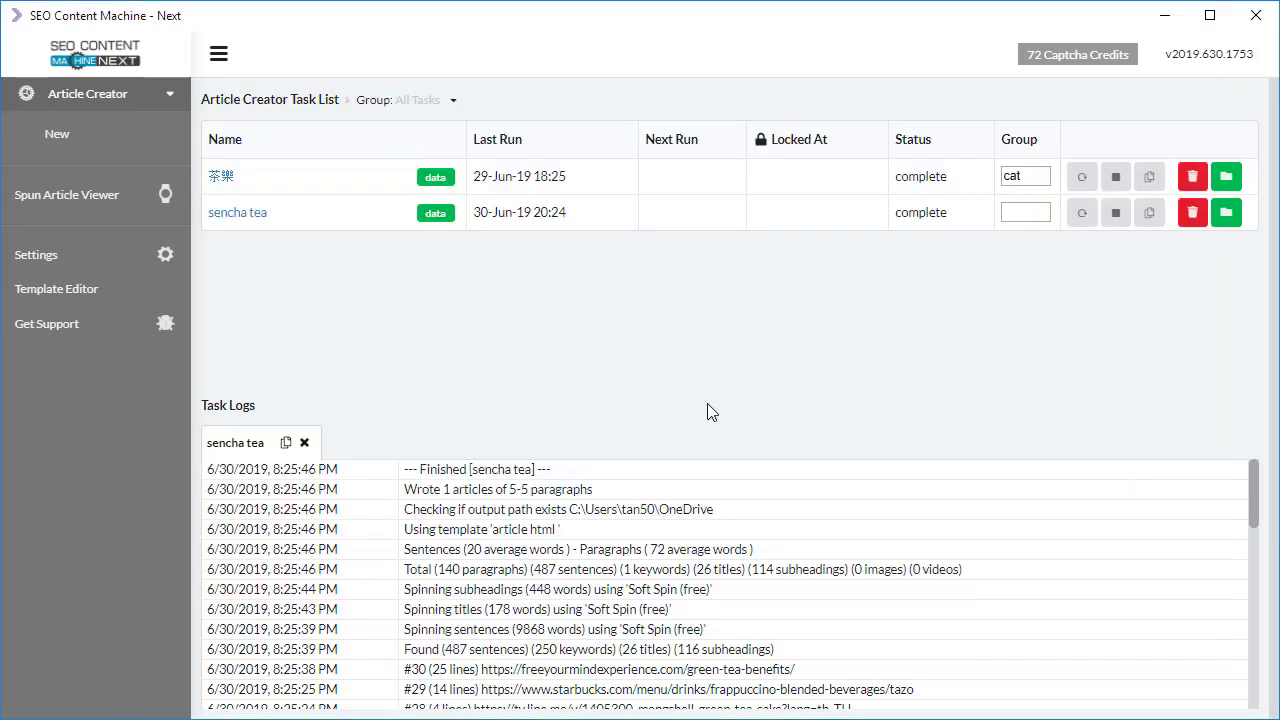